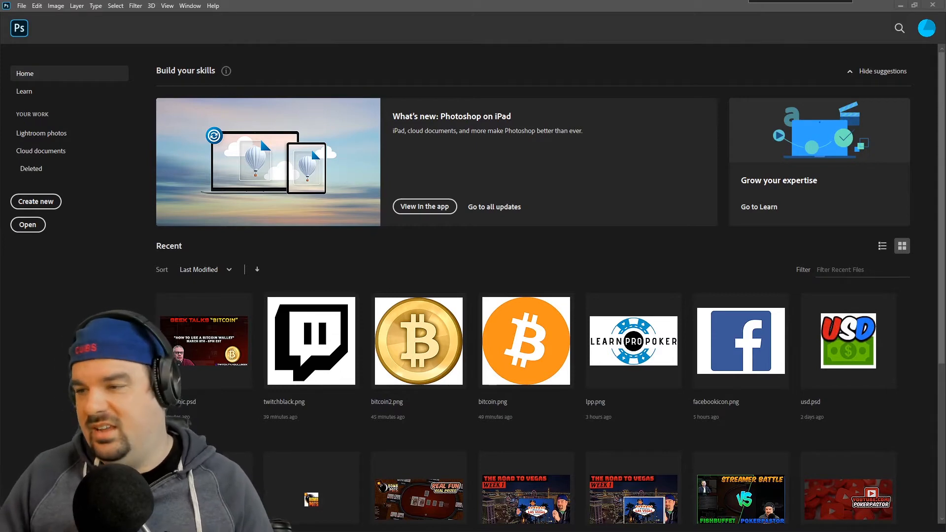
# Create a new document 112 pixels wide and 112 pixels high with transparent background contents
pyautogui.click(28, 202)
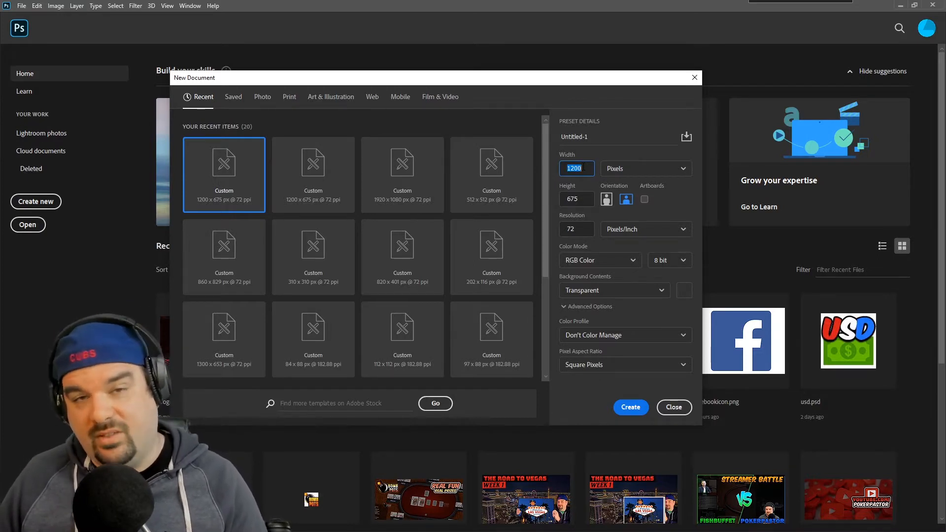
pyautogui.write('112')
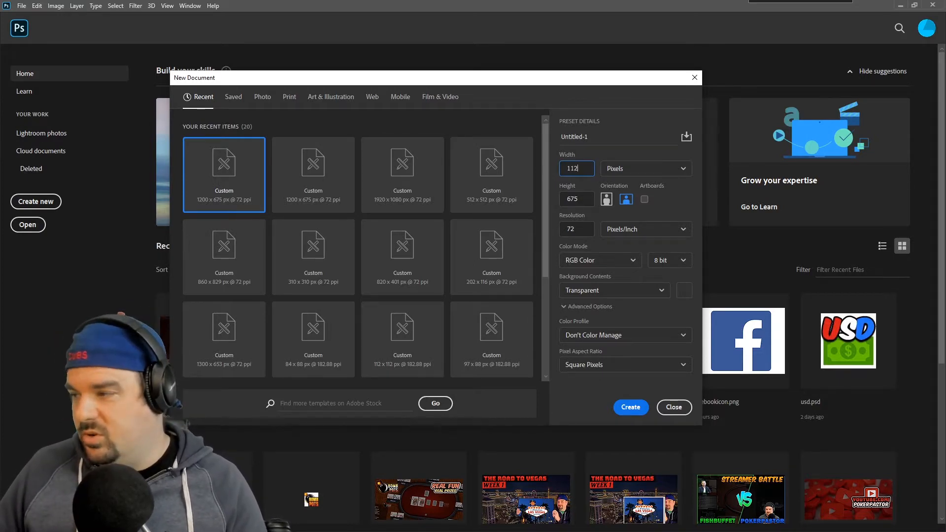
pyautogui.press('Tab')
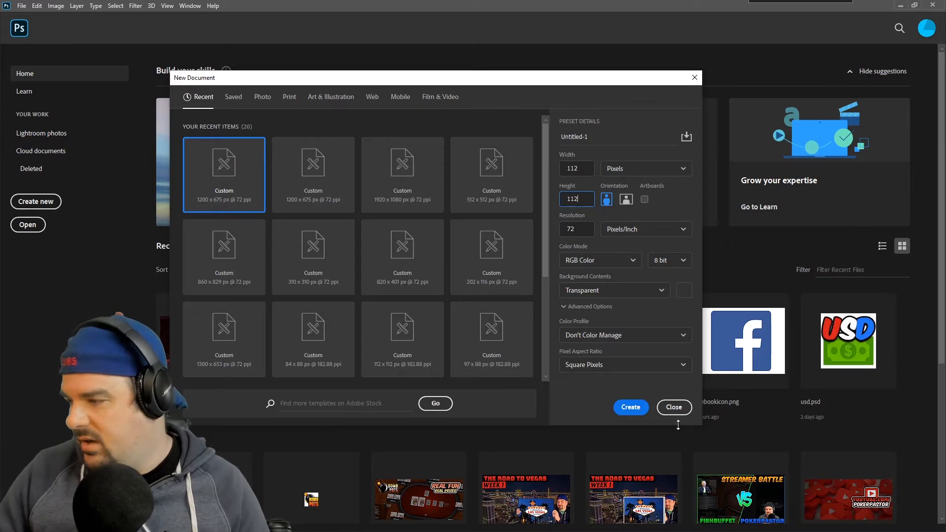
pyautogui.click(630, 407)
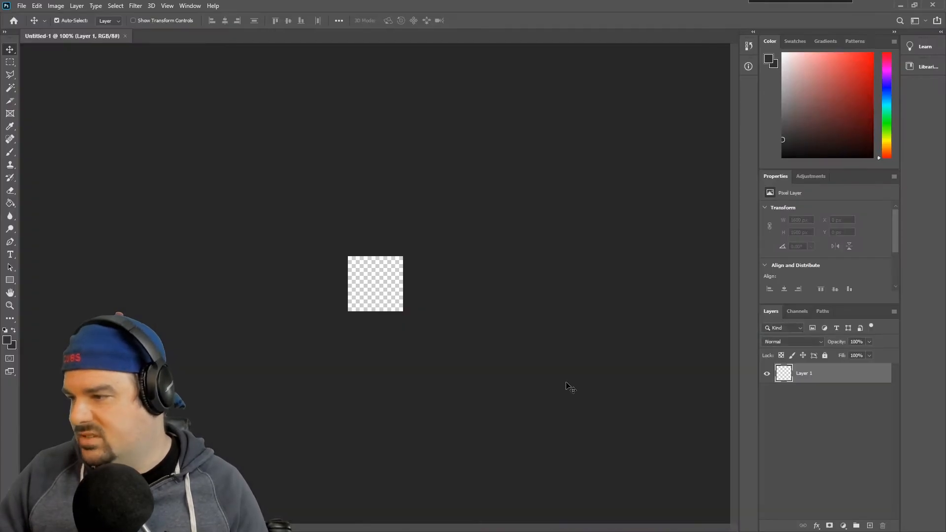
pyautogui.hotkey('ctrl', '+')
pyautogui.hotkey('ctrl', '+')
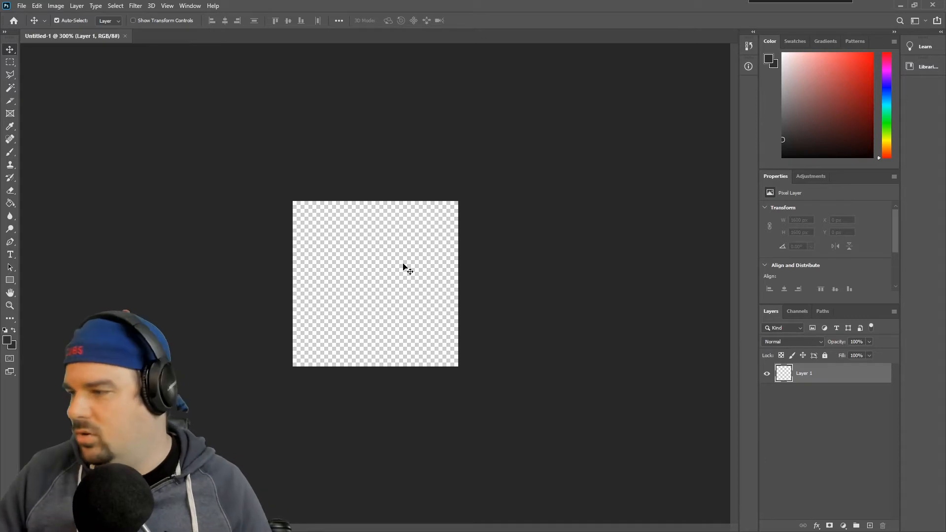
pyautogui.click(402, 269)
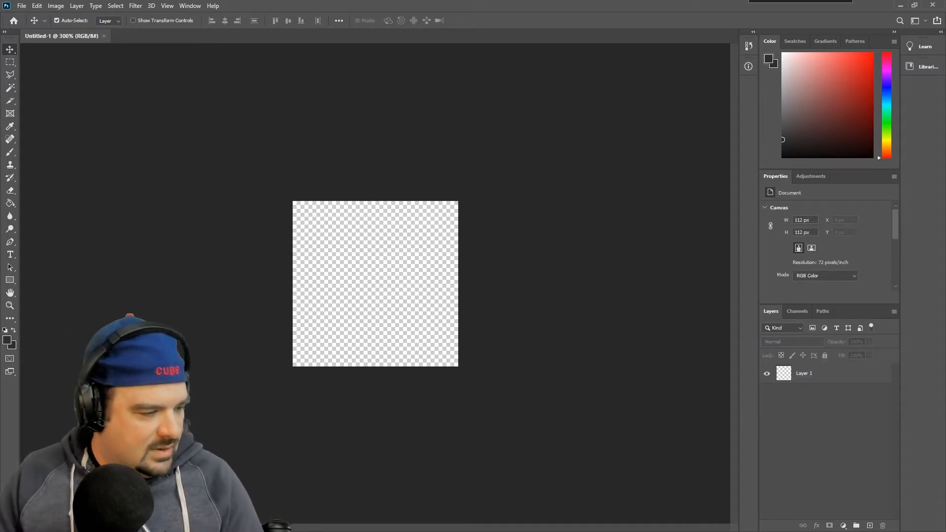
# Switch to the Chrome browser and open the Google Images site
pyautogui.hotkey('alt', 'Tab')
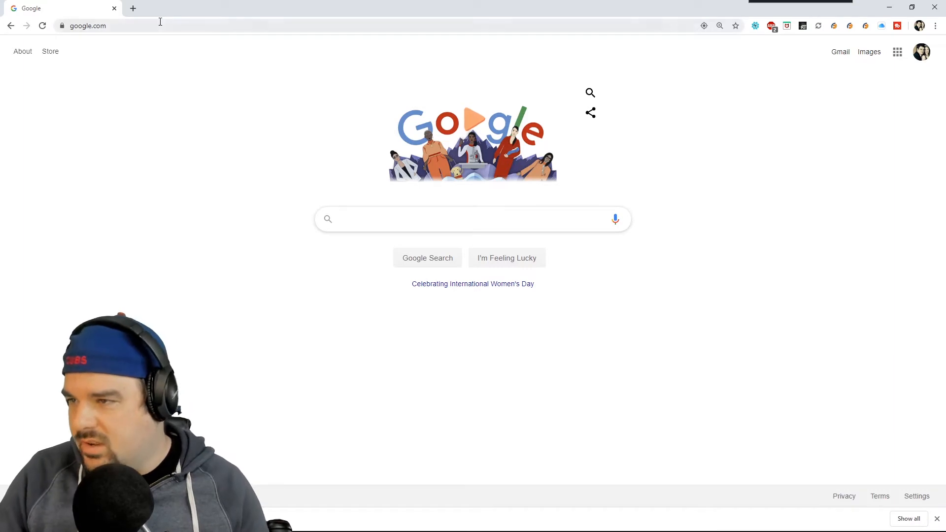
pyautogui.click(161, 22)
pyautogui.write('imag')
pyautogui.press('Return')
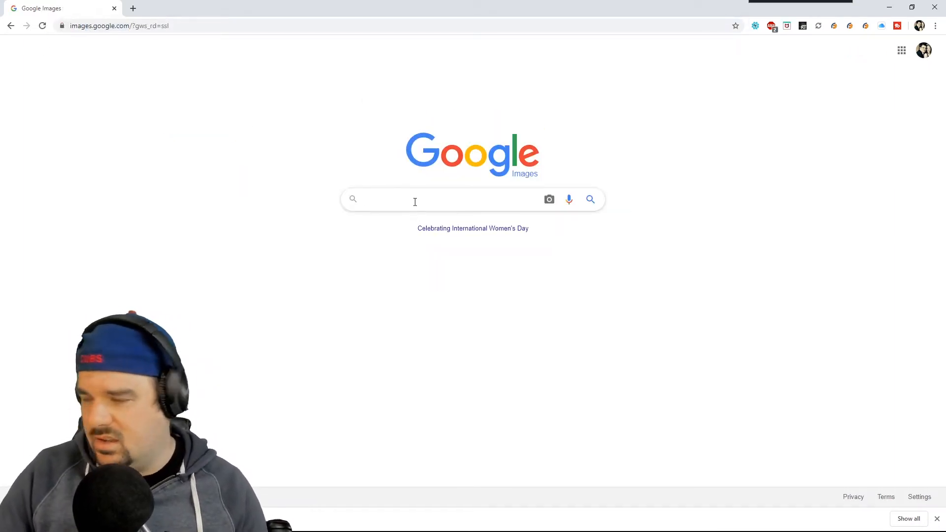
# Search Google Images for "poker chip"
pyautogui.write('poekr chip')
pyautogui.press('BackSpace')
pyautogui.press('BackSpace')
pyautogui.press('BackSpace')
pyautogui.press('BackSpace')
pyautogui.press('BackSpace')
pyautogui.press('BackSpace')
pyautogui.press('BackSpace')
pyautogui.press('BackSpace')
pyautogui.write('ker chip')
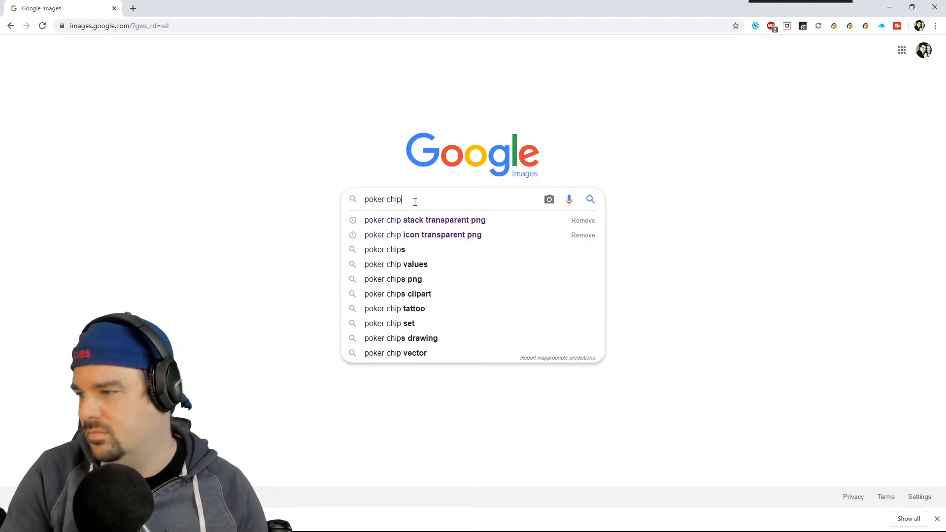
pyautogui.press('Return')
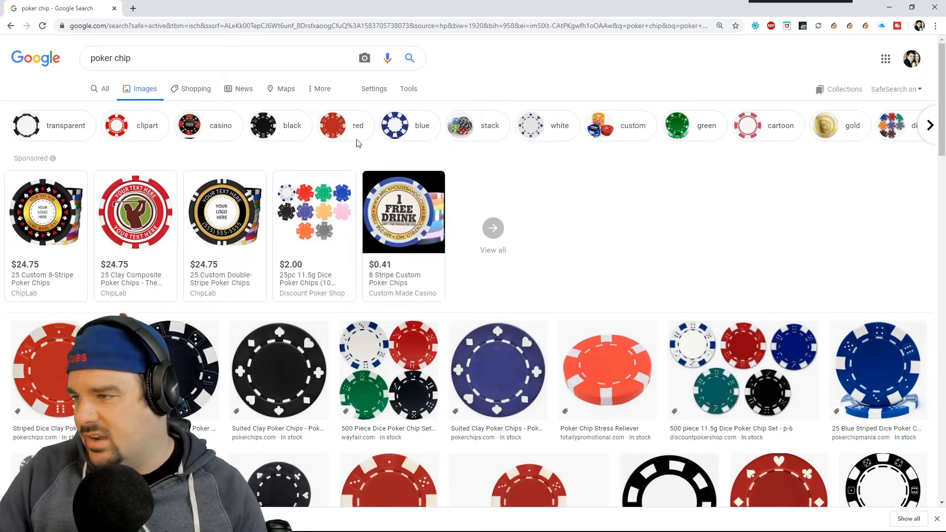
# Filter the poker chip images by usage rights to Labeled for Reuse and look through the results
pyautogui.click(407, 95)
pyautogui.click(186, 109)
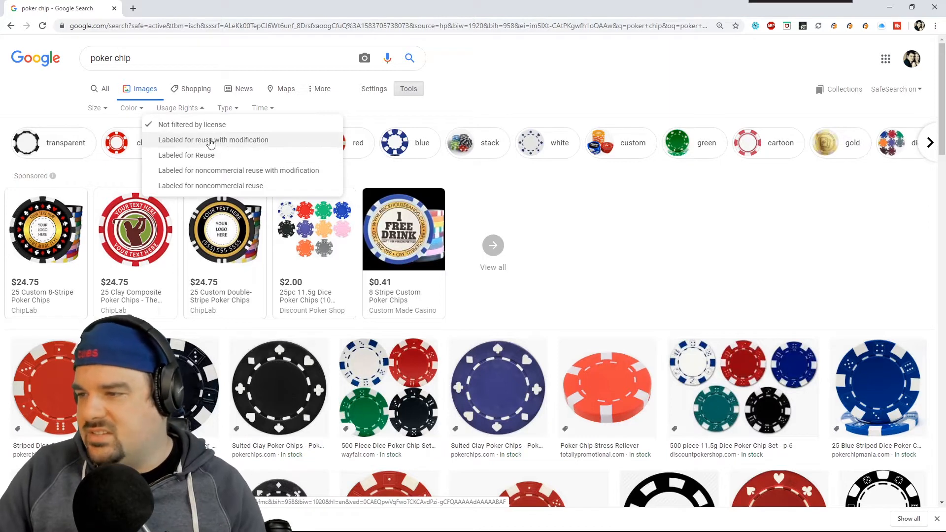
pyautogui.click(210, 155)
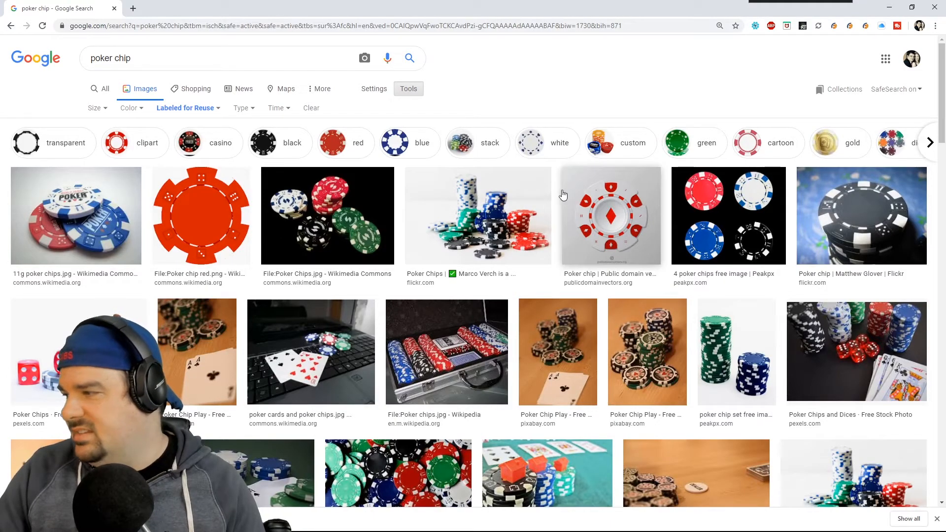
pyautogui.scroll(-3, 328, 253)
pyautogui.scroll(-4, 329, 253)
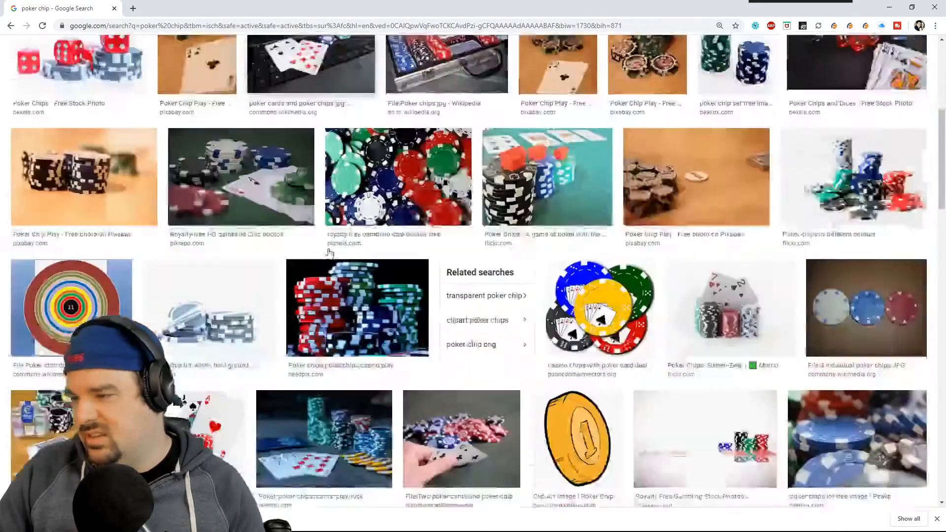
pyautogui.scroll(-4, 330, 254)
pyautogui.scroll(10, 329, 253)
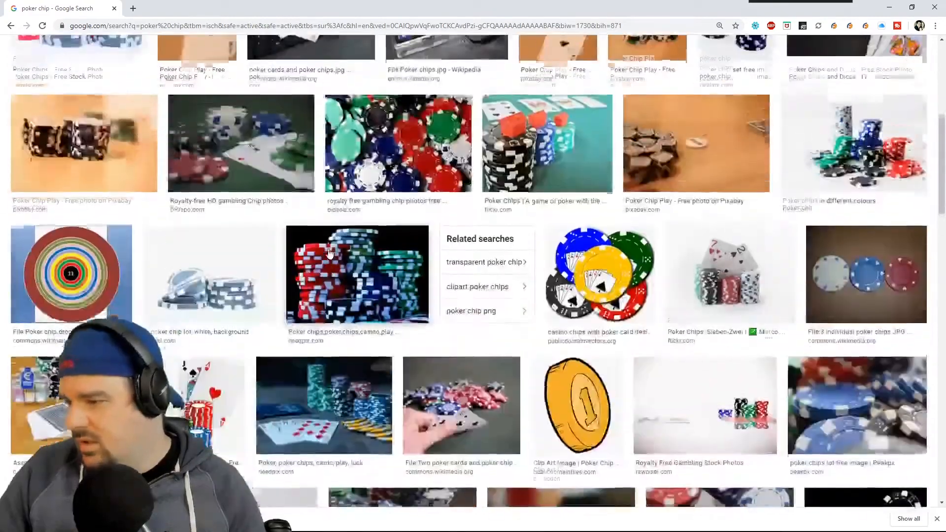
# Search the reusable images for "bear" and refine the search to "bear cartoon"
pyautogui.click(146, 58)
pyautogui.tripleClick(146, 59)
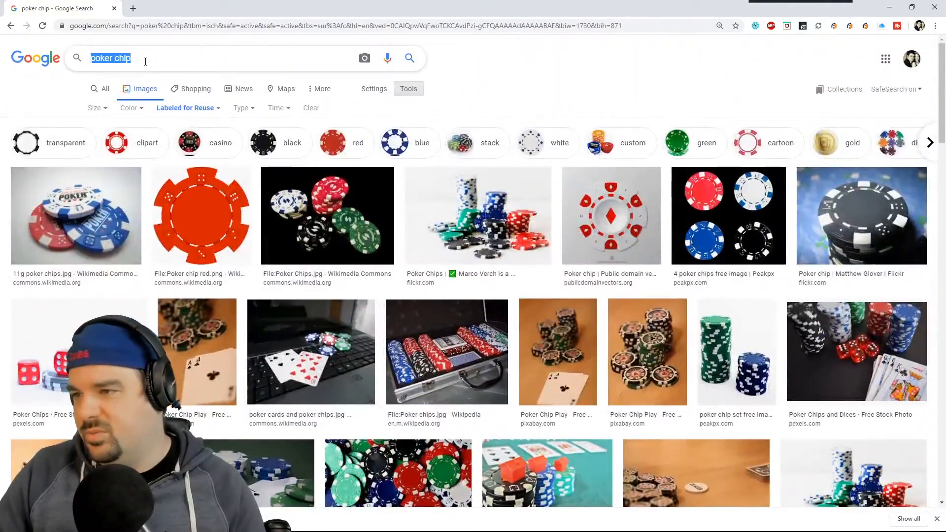
pyautogui.write('bear')
pyautogui.press('Return')
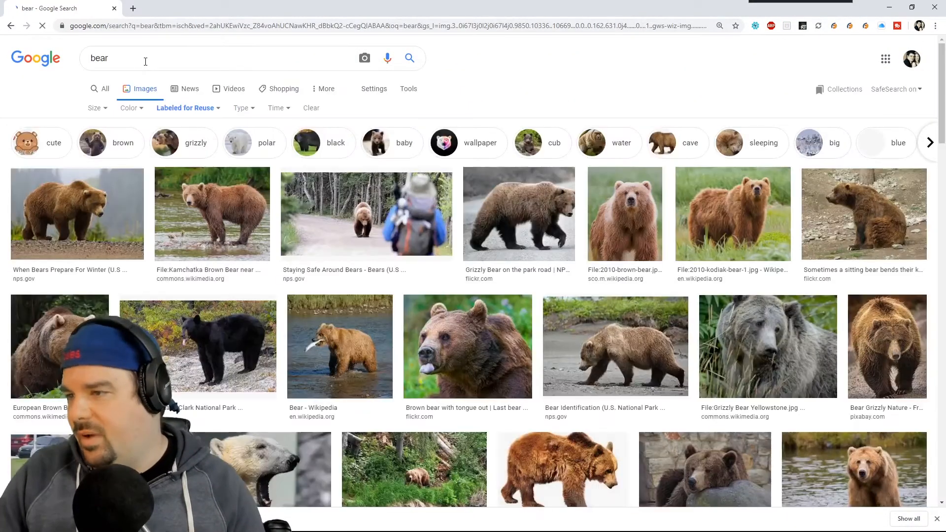
pyautogui.click(125, 62)
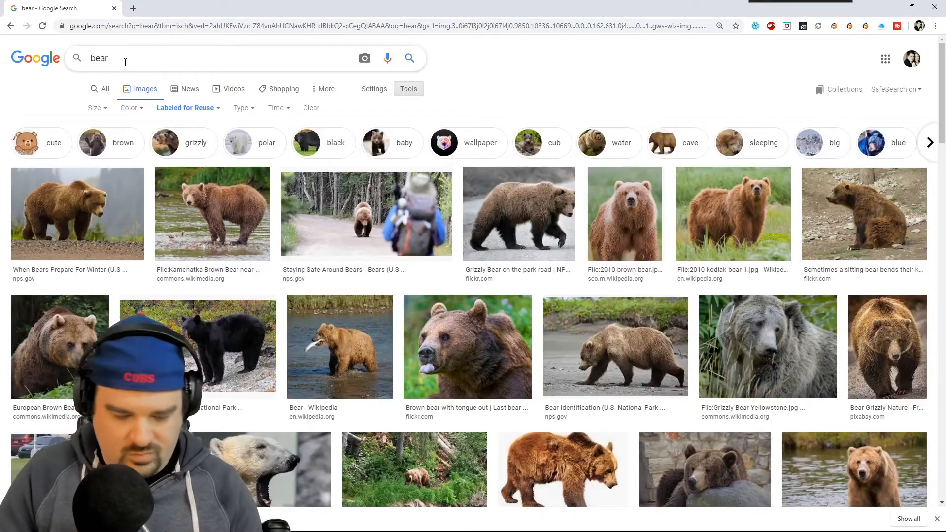
pyautogui.write('cartoon')
pyautogui.press('Return')
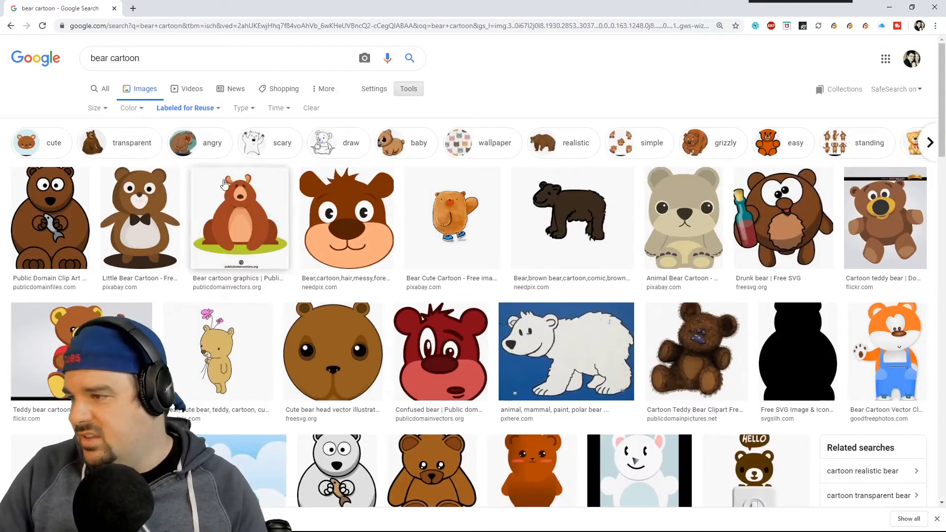
# Open iclipart.com in a new browser tab and look over its home page
pyautogui.click(134, 8)
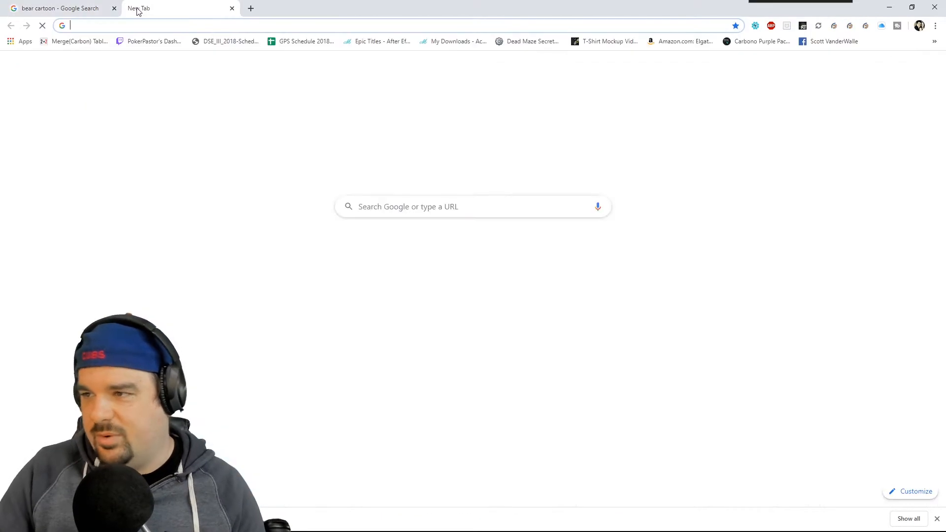
pyautogui.write('iclipart.com')
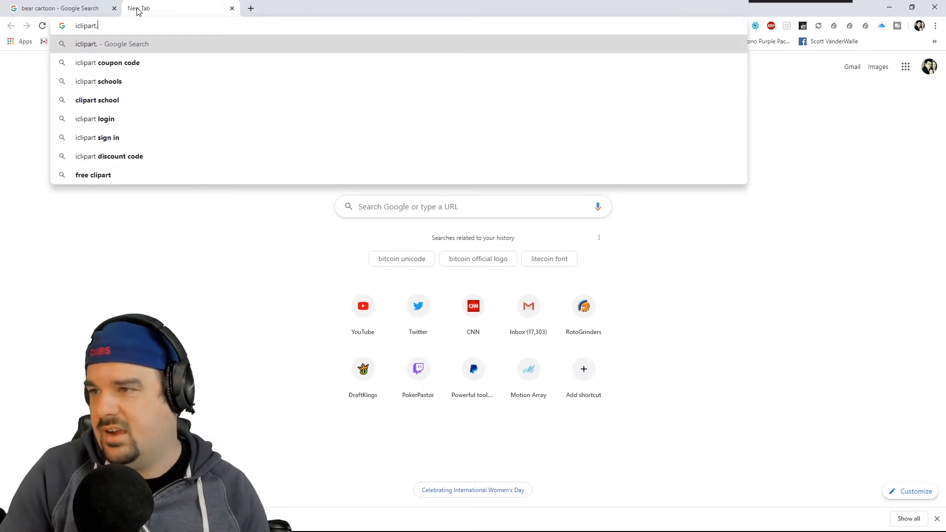
pyautogui.press('Return')
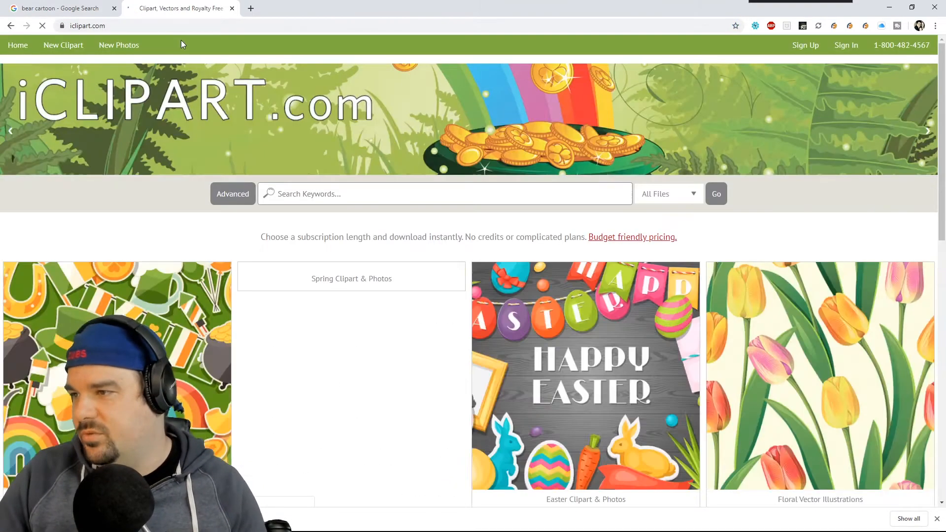
pyautogui.click(317, 191)
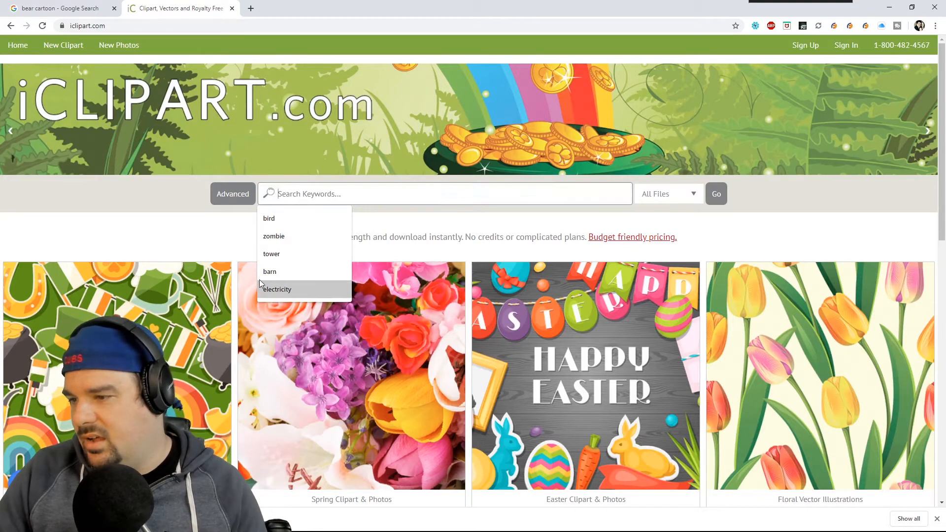
pyautogui.scroll(-5, 296, 268)
pyautogui.scroll(4, 352, 240)
pyautogui.scroll(1, 352, 241)
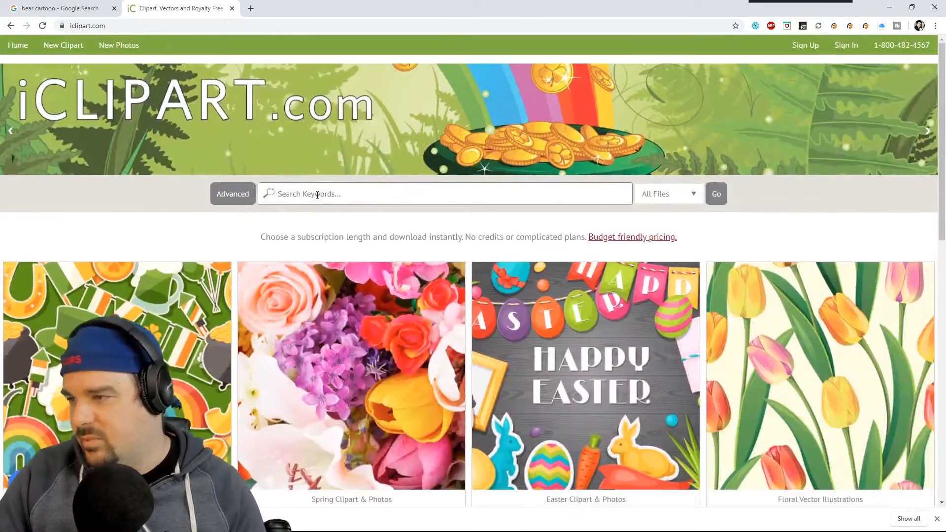
# Search the clipart site for "bear mascot"
pyautogui.click(317, 194)
pyautogui.write('bear mascot')
pyautogui.press('Return')
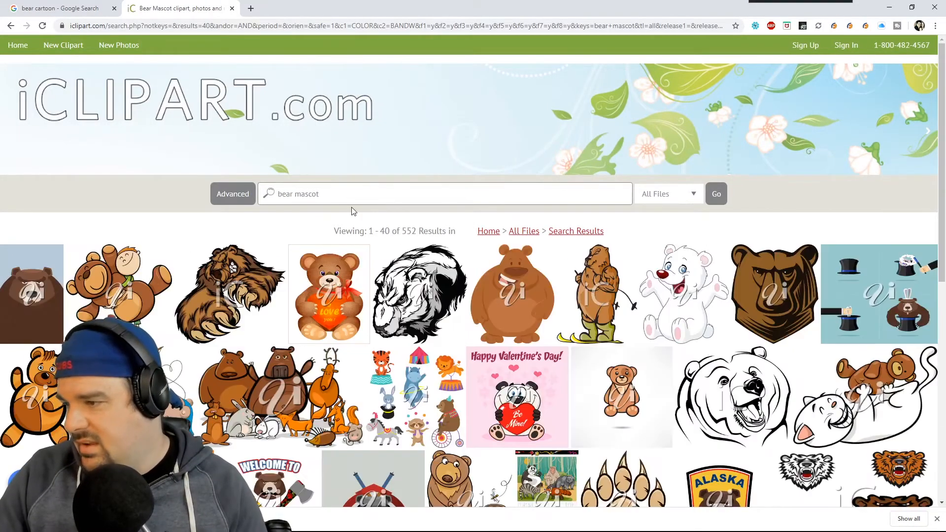
# Examine the bear mascot clipart results for usable designs and close the clipart site's tab
pyautogui.scroll(-3, 579, 211)
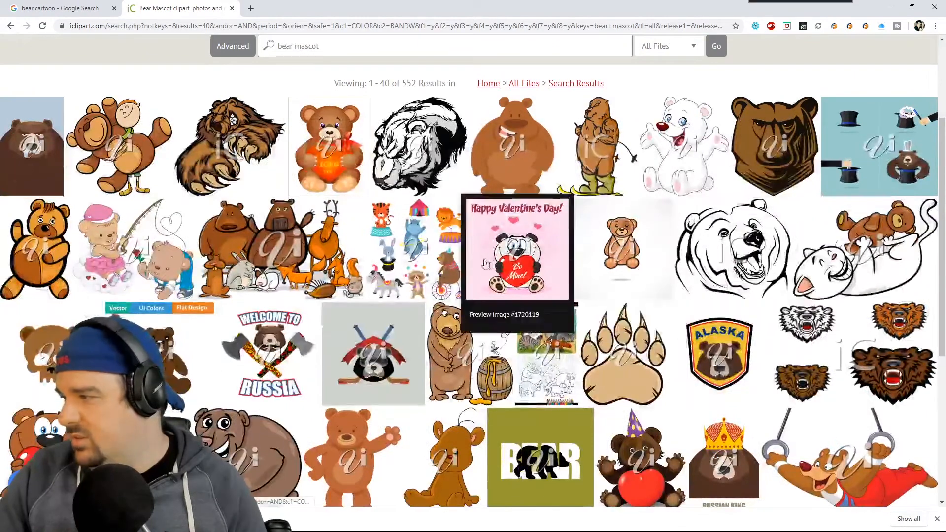
pyautogui.moveTo(785, 142)
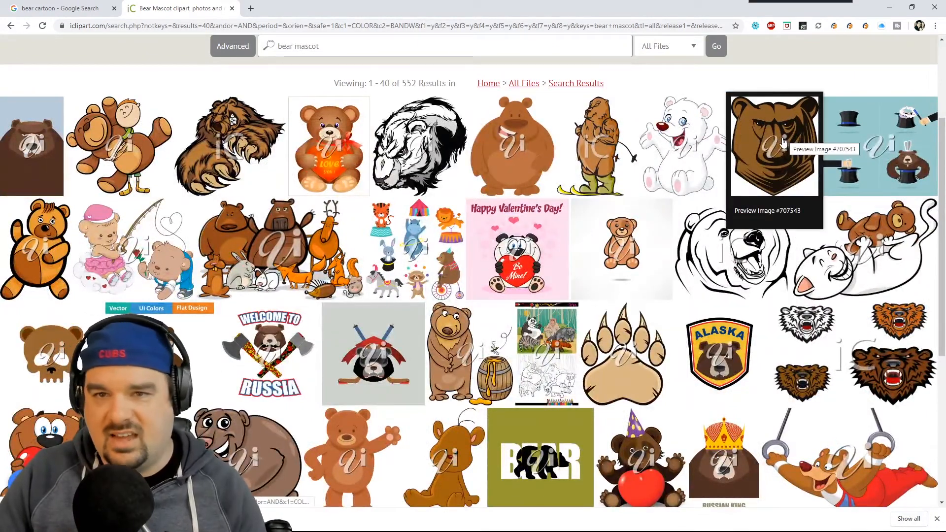
pyautogui.scroll(-4, 569, 211)
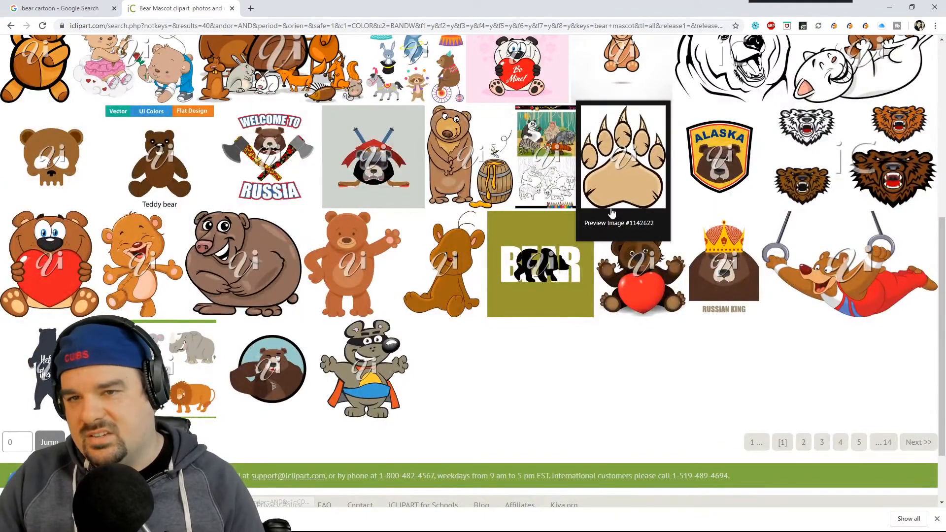
pyautogui.moveTo(740, 201)
pyautogui.moveTo(792, 189)
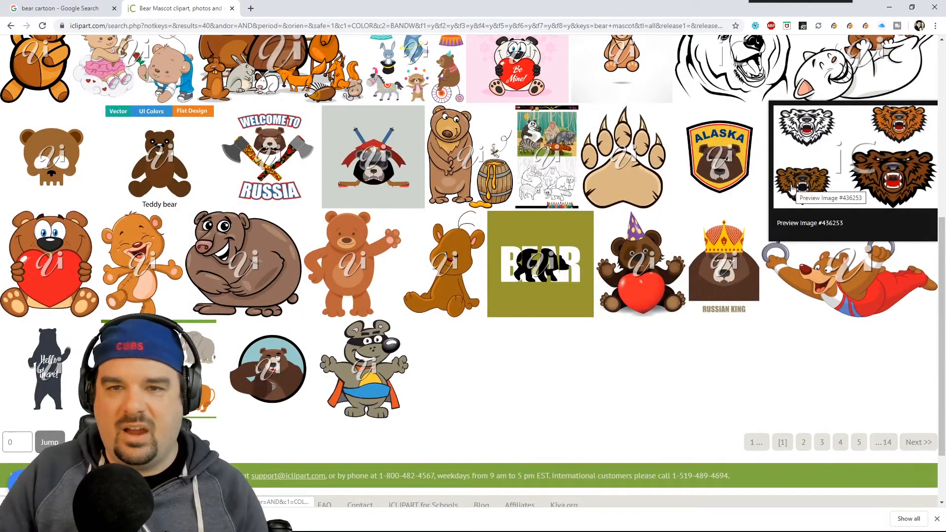
pyautogui.scroll(6, 646, 259)
pyautogui.scroll(2, 540, 252)
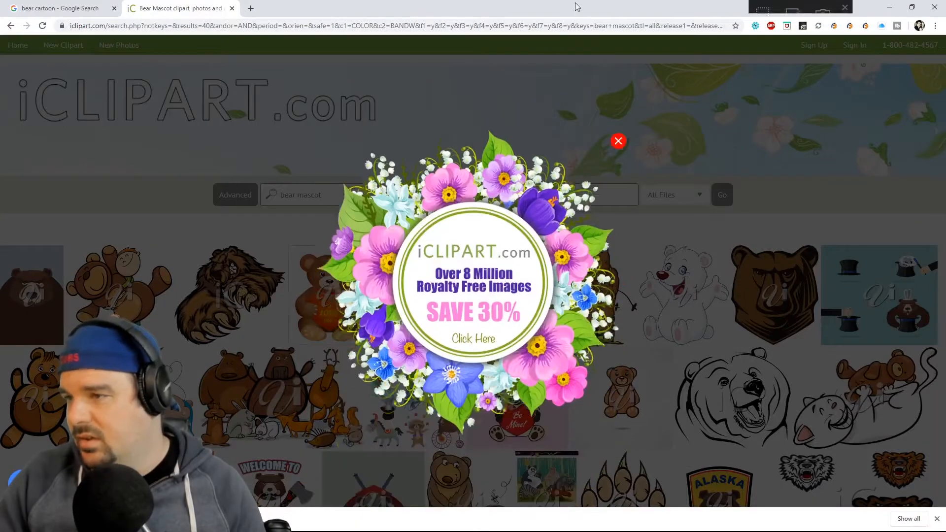
pyautogui.click(232, 9)
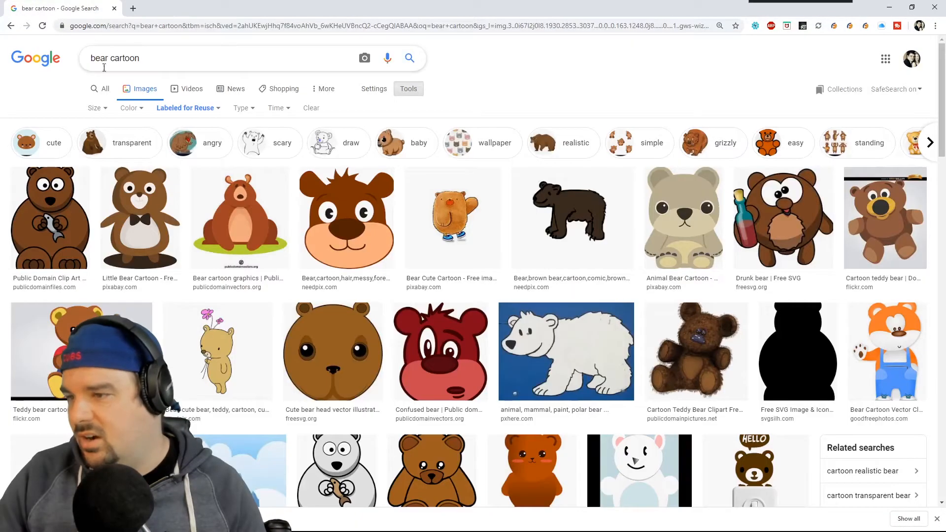
# Replace the bear cartoon image search with a search for "poker chip"
pyautogui.click(148, 59)
pyautogui.hotkey('ctrl', 'a')
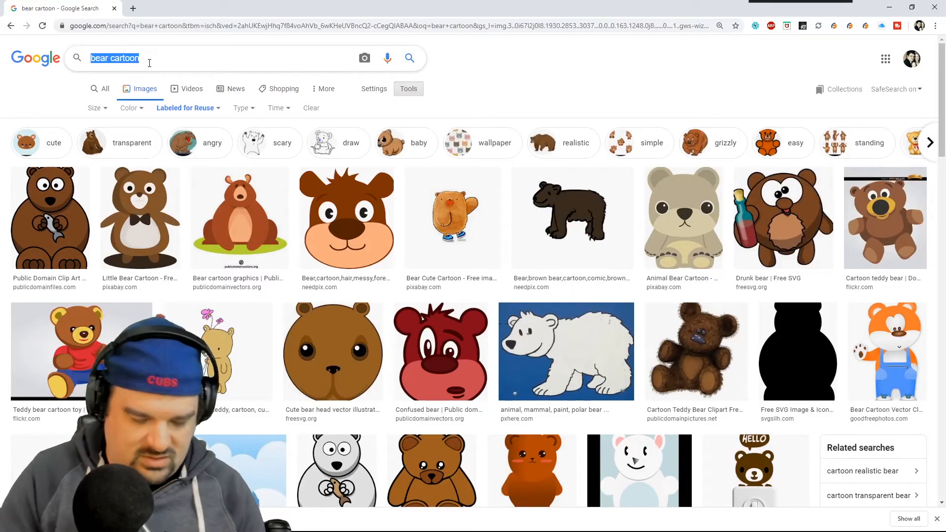
pyautogui.write('poker chip')
pyautogui.press('Return')
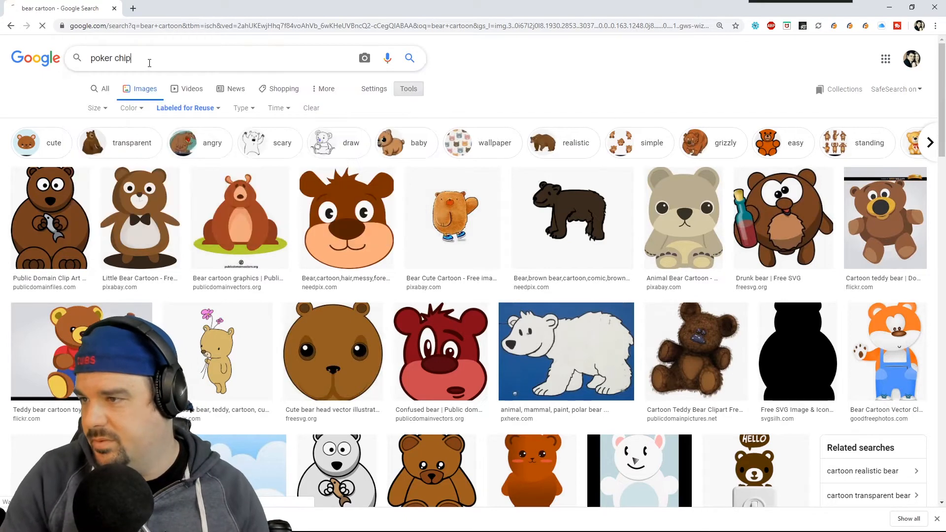
# Change the usage rights filter to Labeled for noncommercial reuse and browse the poker chip images
pyautogui.click(194, 112)
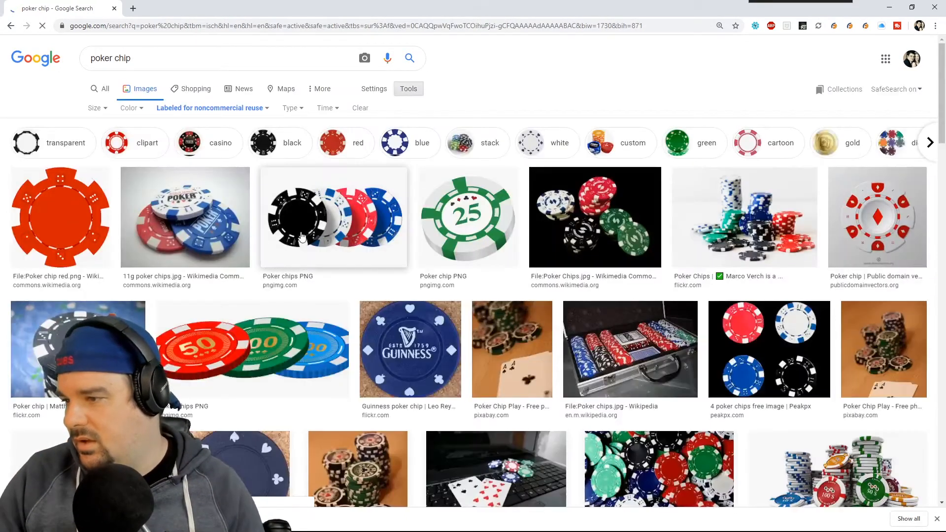
pyautogui.scroll(-3, 302, 238)
pyautogui.scroll(-7, 303, 237)
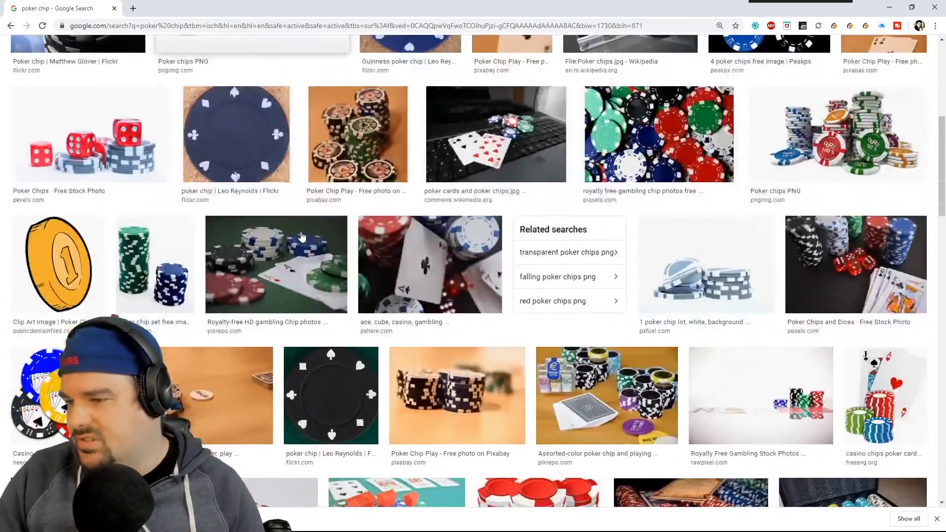
pyautogui.scroll(-1, 302, 238)
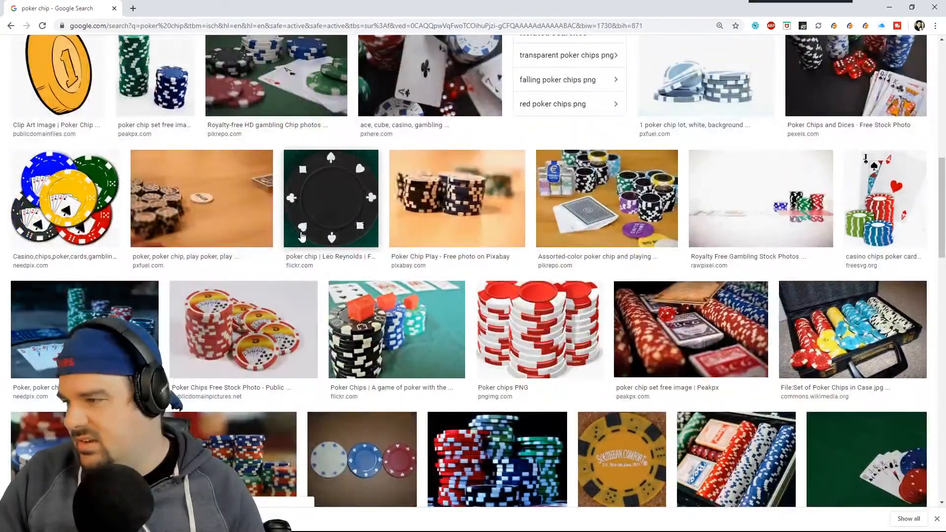
# Search Google Images for "blank poker chip" and copy the Piqsels image of the red, white, blue and black chips
pyautogui.scroll(10, 302, 238)
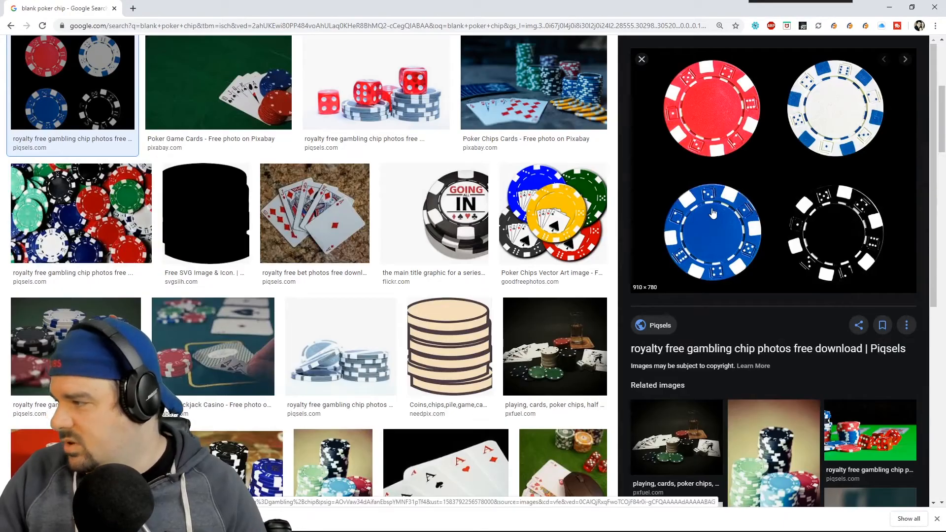
pyautogui.rightClick(713, 211)
pyautogui.click(737, 306)
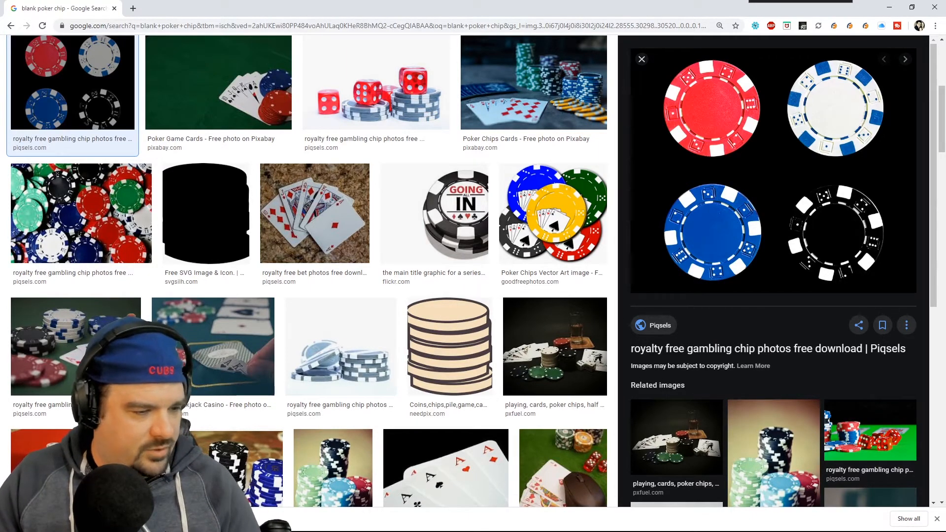
# Switch to Photoshop, create a transparent 910 × 780 pixel document from the clipboard preset, and paste the copied chips image
pyautogui.hotkey('alt', 'Tab')
pyautogui.click(21, 5)
pyautogui.click(23, 17)
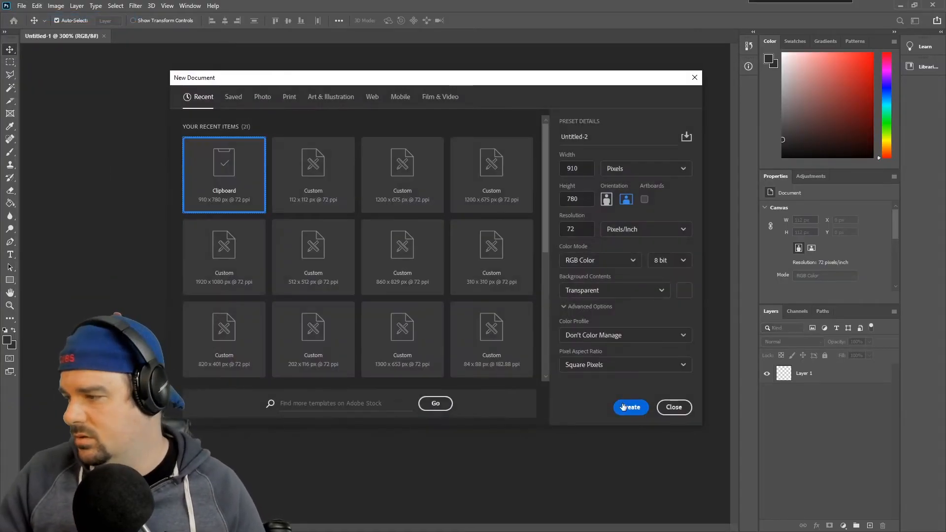
pyautogui.click(623, 406)
pyautogui.hotkey('ctrl', 'v')
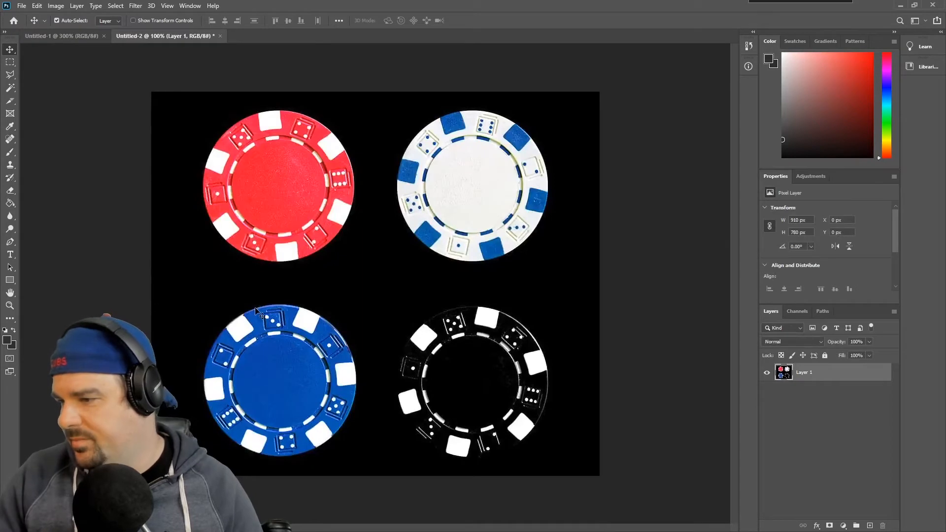
# Select the red chip with a rectangular marquee of about 392 × 384 pixels and copy it into a new document
pyautogui.click(9, 62)
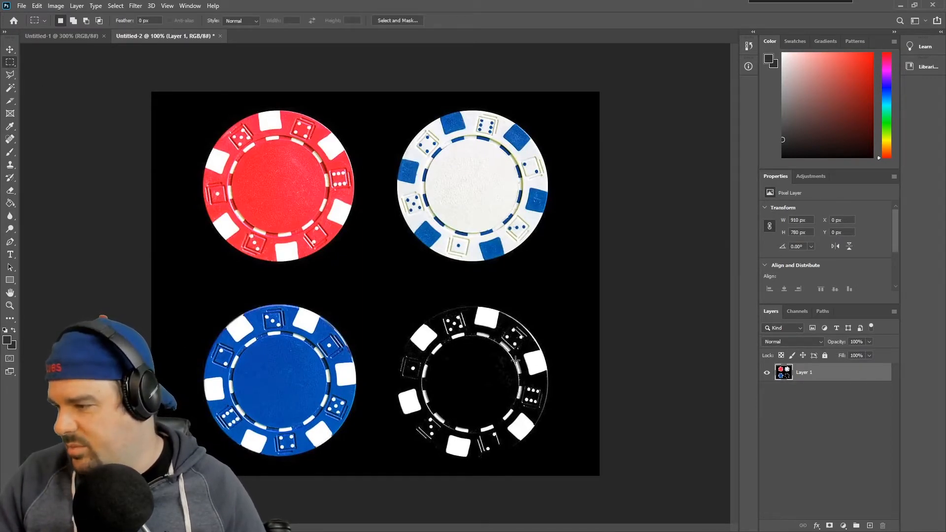
pyautogui.moveTo(168, 96); pyautogui.dragTo(144, 240)
pyautogui.moveTo(175, 97); pyautogui.dragTo(368, 285)
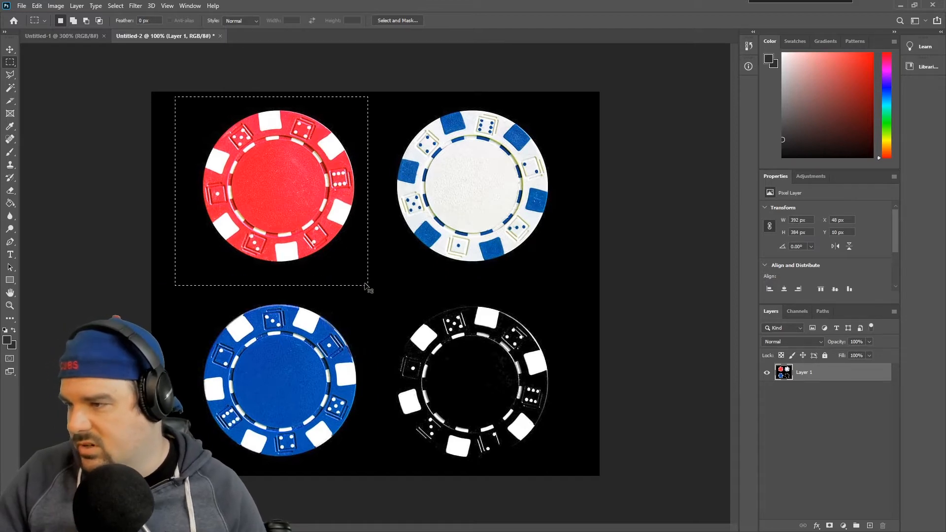
pyautogui.hotkey('ctrl', 'c')
pyautogui.hotkey('ctrl', 'n')
pyautogui.press('Return')
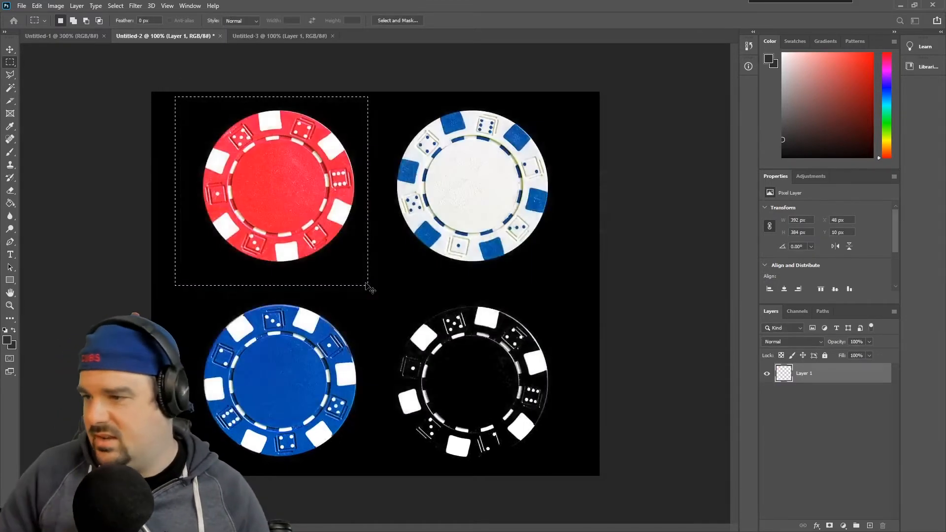
pyautogui.hotkey('ctrl', 'v')
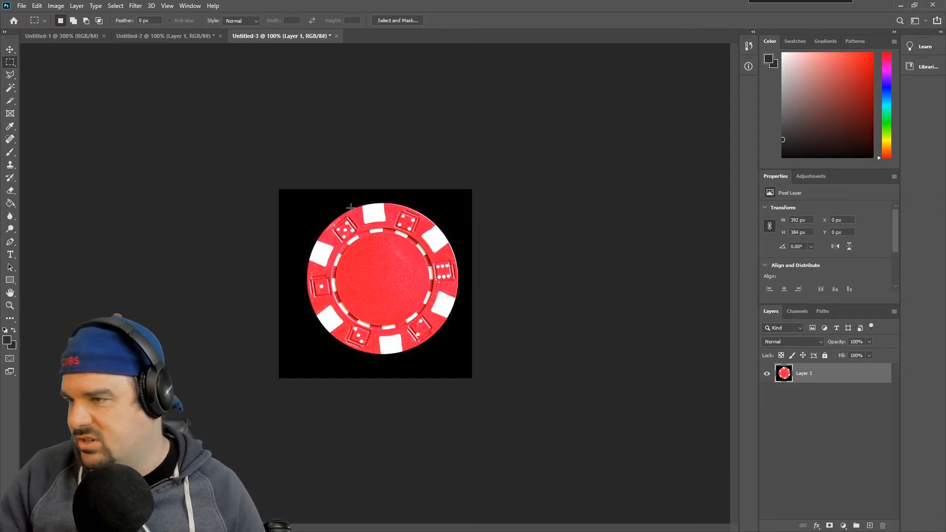
# Close the document containing all four chips without saving it
pyautogui.click(218, 35)
pyautogui.click(220, 35)
pyautogui.click(554, 252)
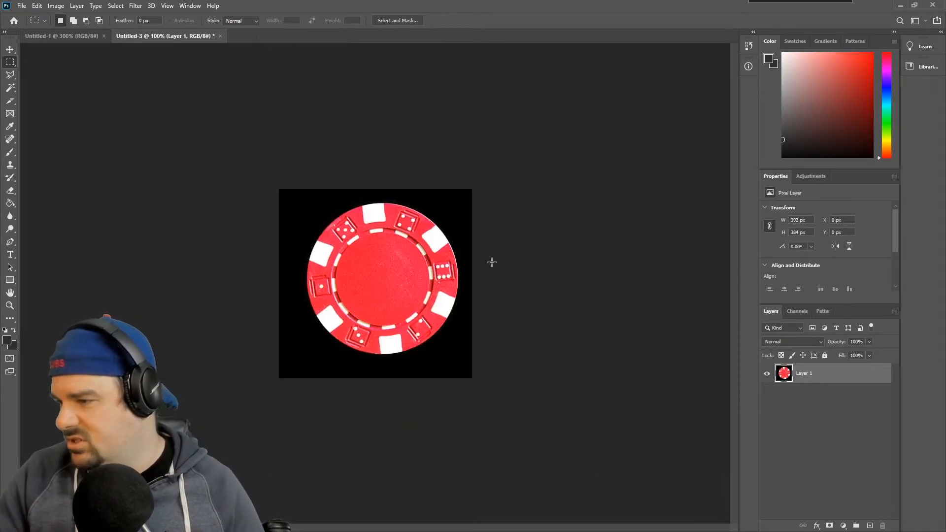
# Select the black background around the red chip using the Magic Wand with a tolerance of 25
pyautogui.click(11, 88)
pyautogui.click(311, 215)
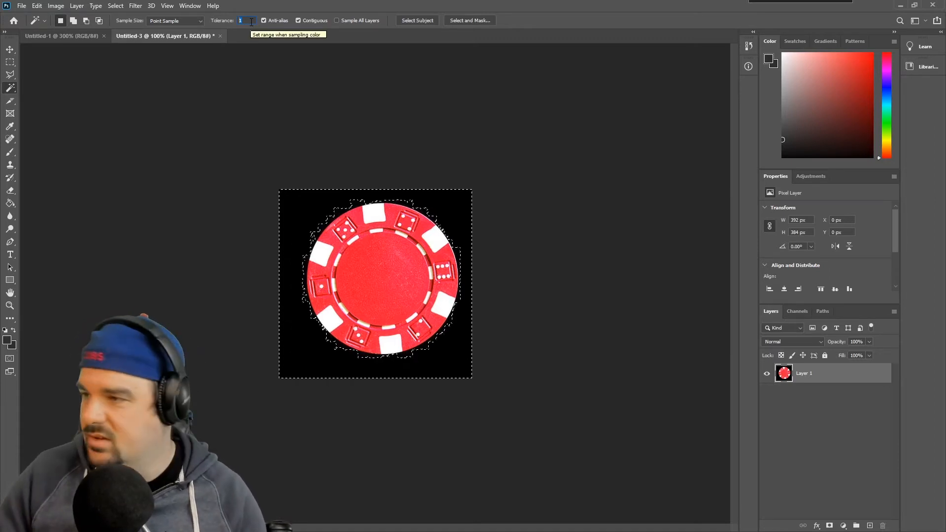
pyautogui.write('25')
pyautogui.hotkey('ctrl', 'd')
pyautogui.click(328, 212)
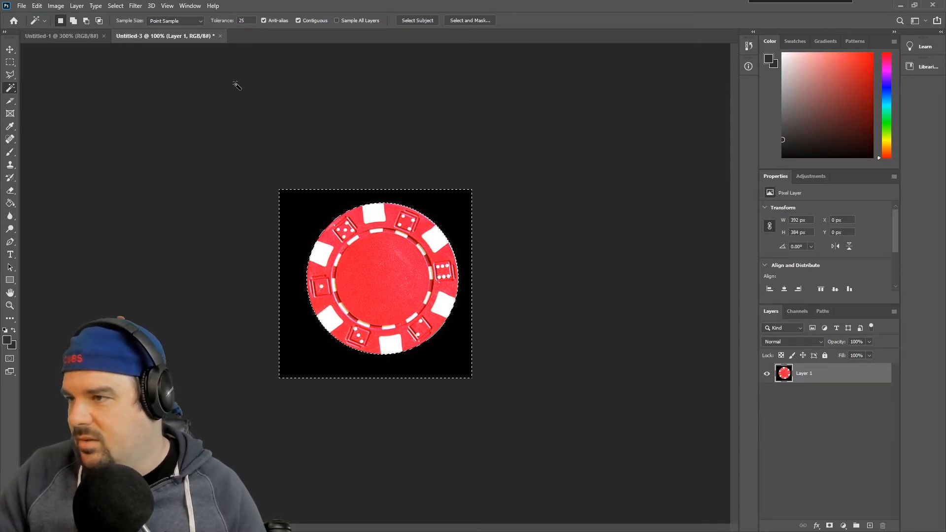
# Expand the background selection by 1 pixel, delete the black area around the red chip, and clear the selection
pyautogui.click(115, 6)
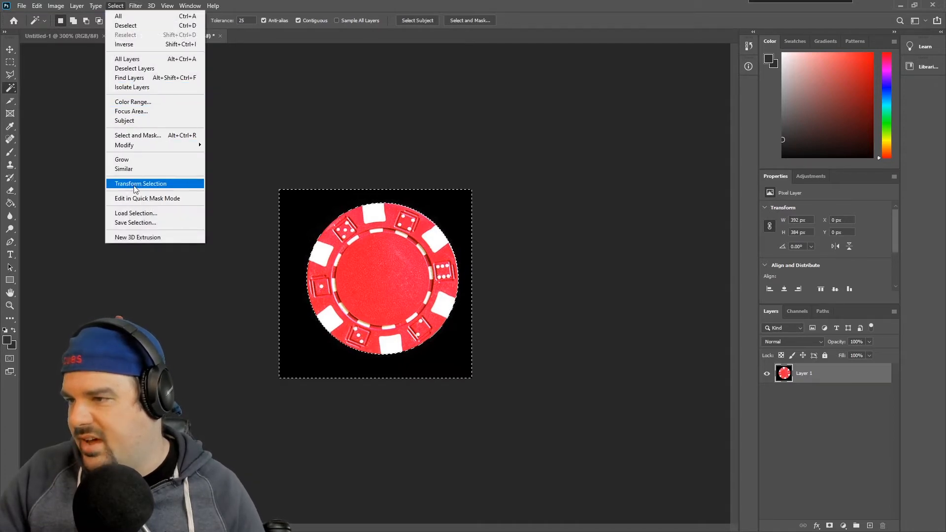
pyautogui.moveTo(133, 145)
pyautogui.click(237, 161)
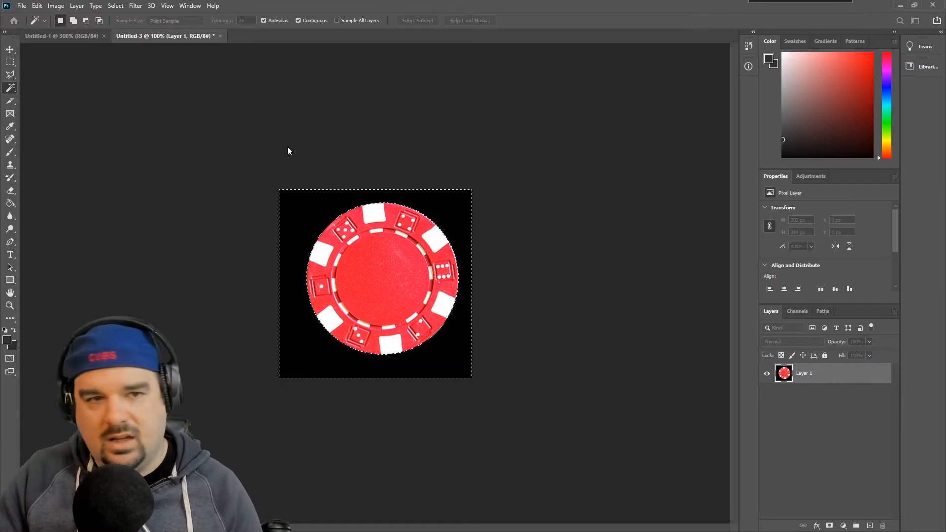
pyautogui.moveTo(314, 211); pyautogui.dragTo(318, 202)
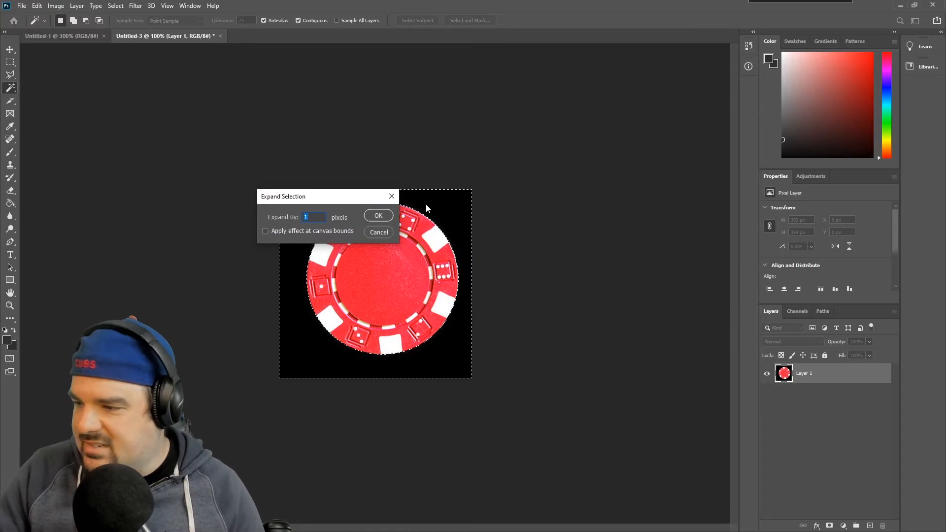
pyautogui.click(379, 215)
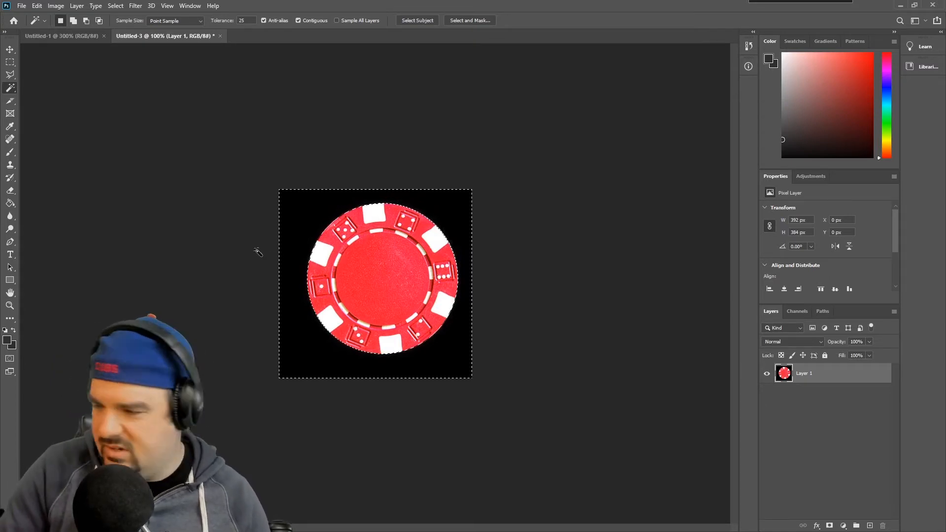
pyautogui.press('Delete')
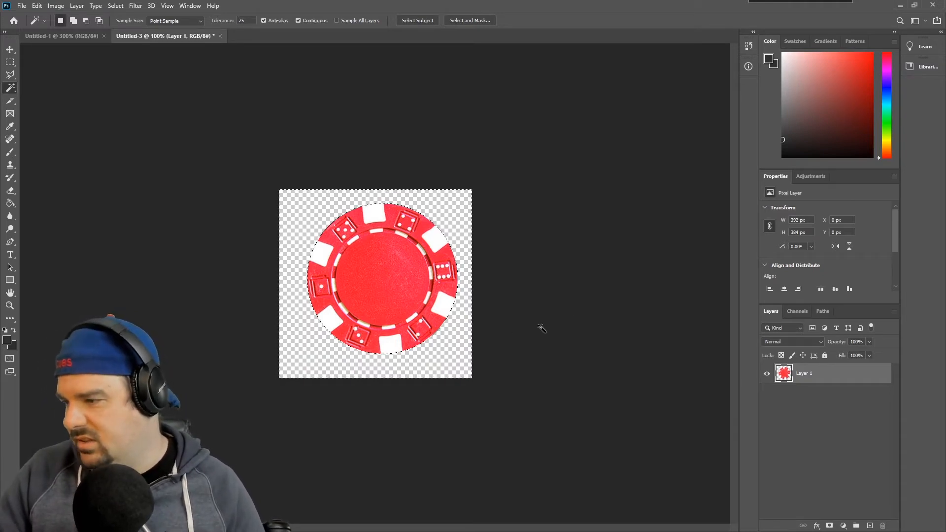
pyautogui.hotkey('ctrl', 's')
pyautogui.click(444, 289)
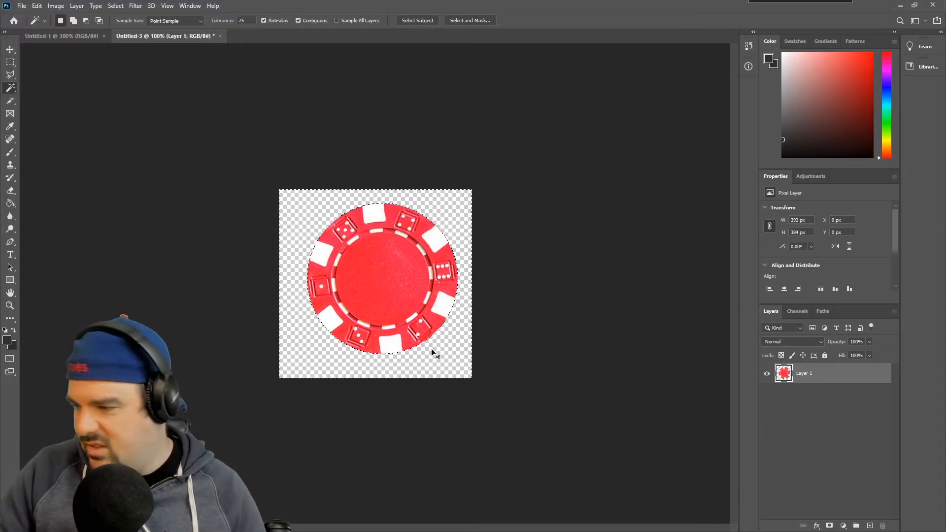
pyautogui.hotkey('ctrl', 'd')
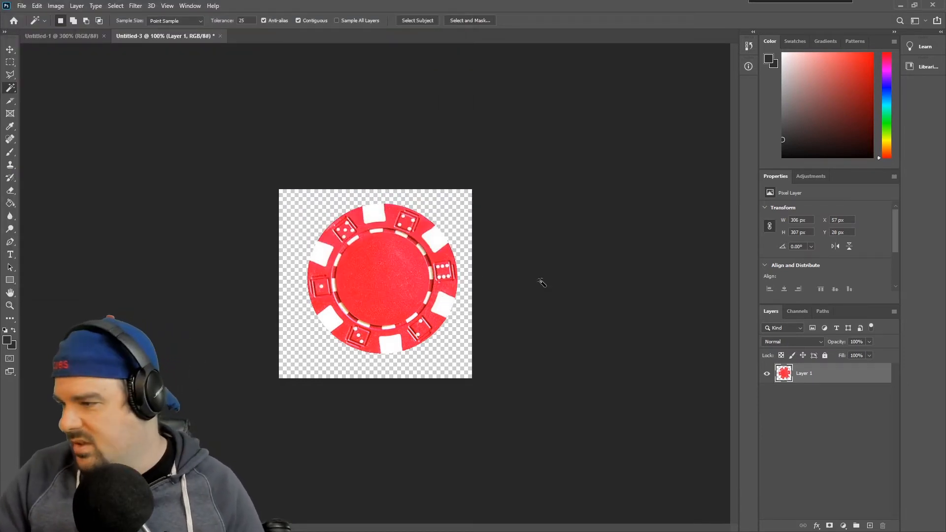
# Copy the entire cut-out chip into a new transparent 306 × 307 pixel document
pyautogui.hotkey('ctrl', 'a')
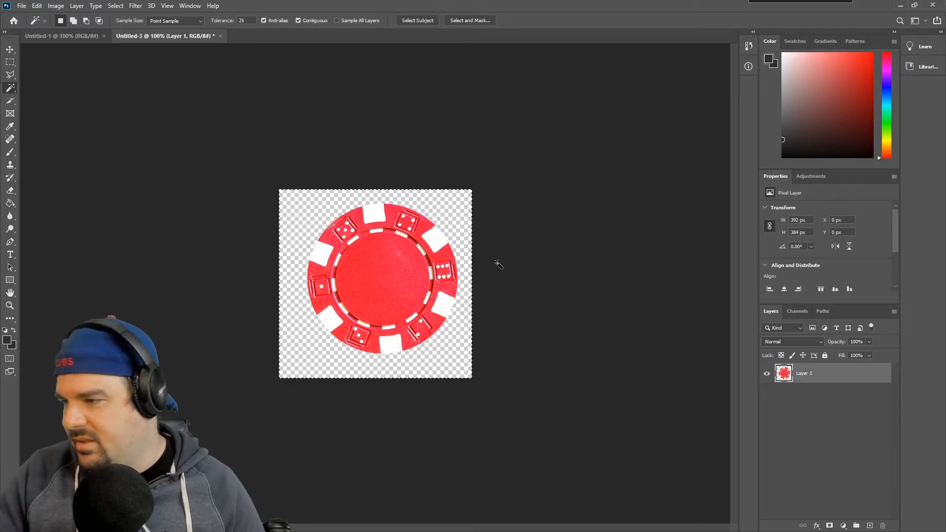
pyautogui.hotkey('ctrl', 'n')
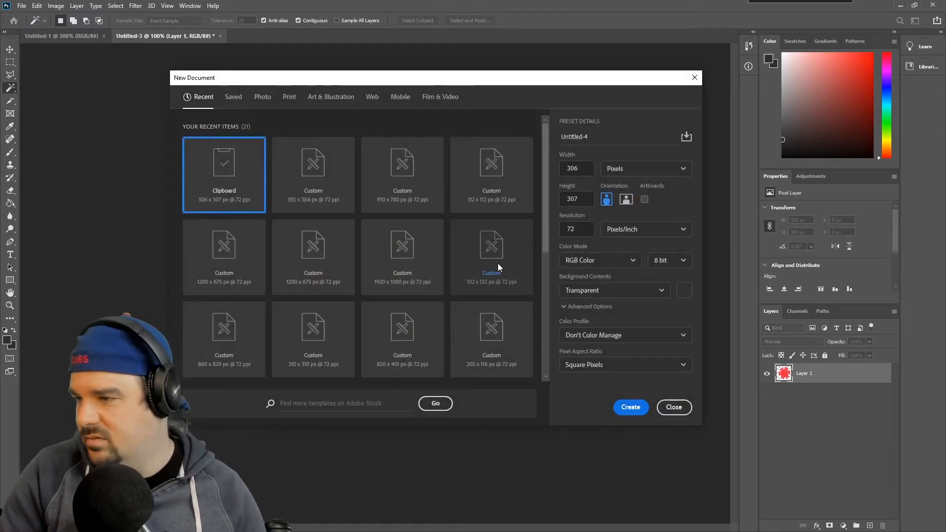
pyautogui.press('Return')
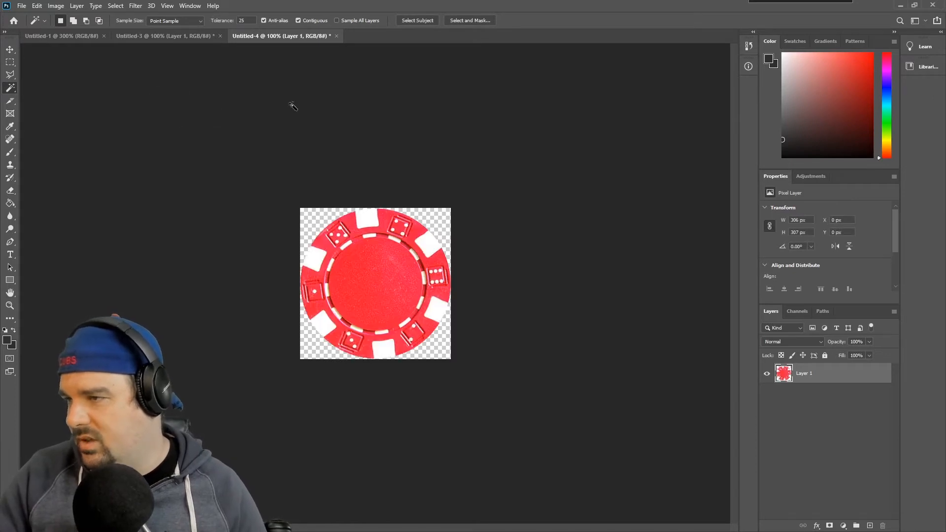
# Resize the cut-out chip image to a width of 90 pixels with proportions linked
pyautogui.click(56, 5)
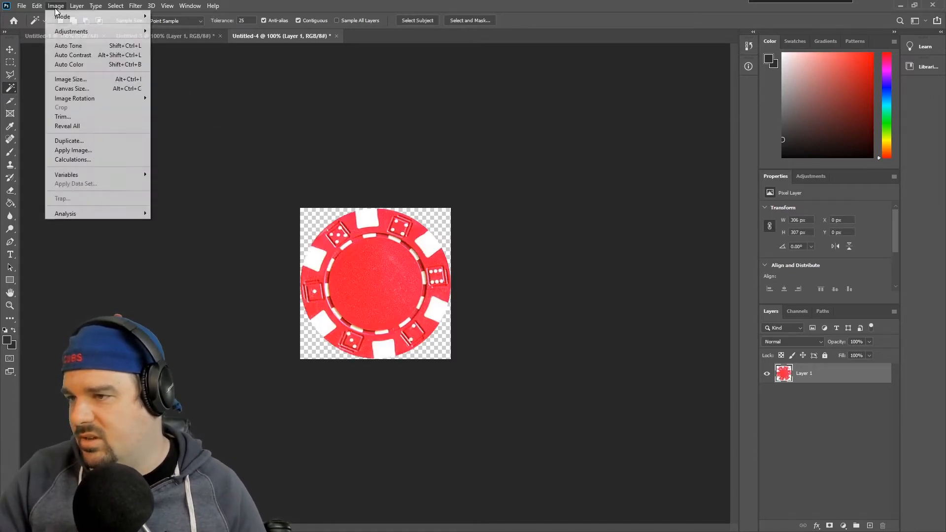
pyautogui.click(88, 80)
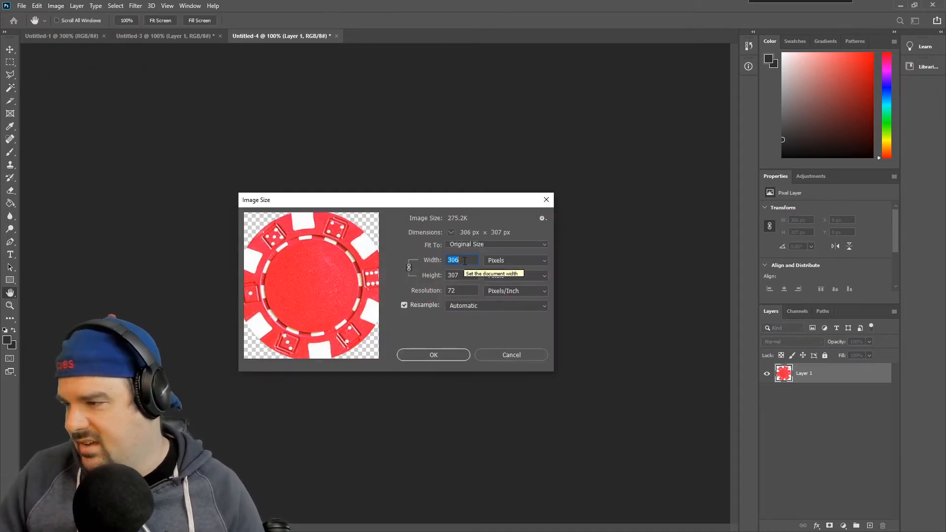
pyautogui.write('90')
pyautogui.press('Return')
pyautogui.press('w')
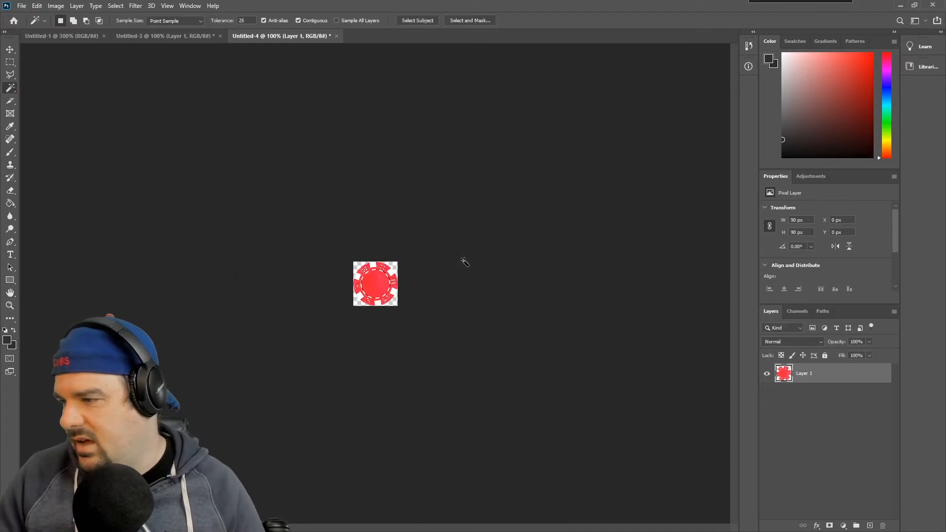
# Place the resized chip in the 112 × 112 pixel document and move it to X 5 px, Y 16 px
pyautogui.click(77, 37)
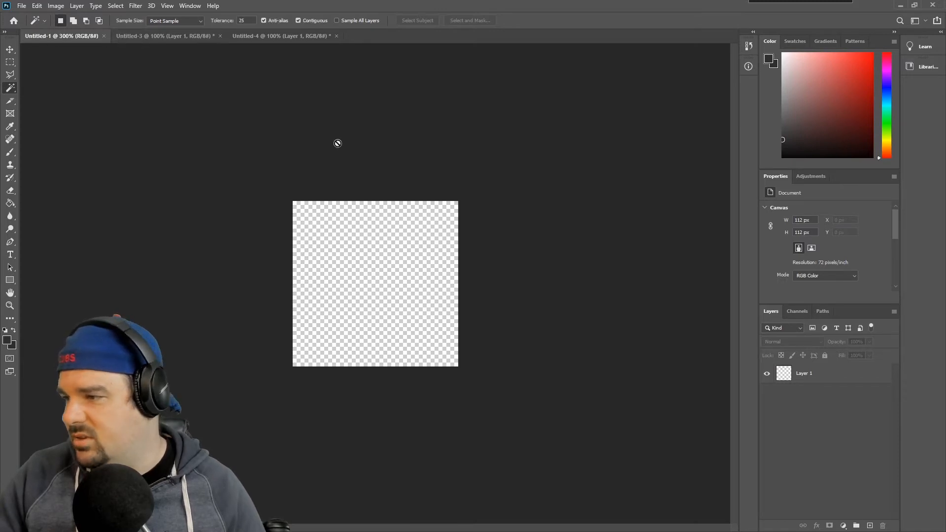
pyautogui.moveTo(279, 194); pyautogui.dragTo(300, 192)
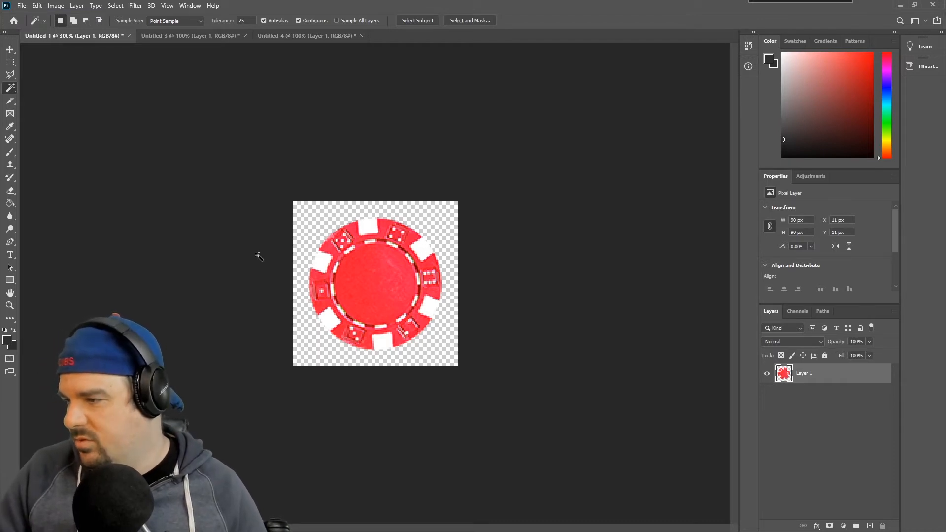
pyautogui.click(11, 54)
pyautogui.press('Down')
pyautogui.press('Down')
pyautogui.press('Down')
pyautogui.press('Down')
pyautogui.press('Down')
pyautogui.press('Left')
pyautogui.press('Left')
pyautogui.press('Left')
pyautogui.press('Left')
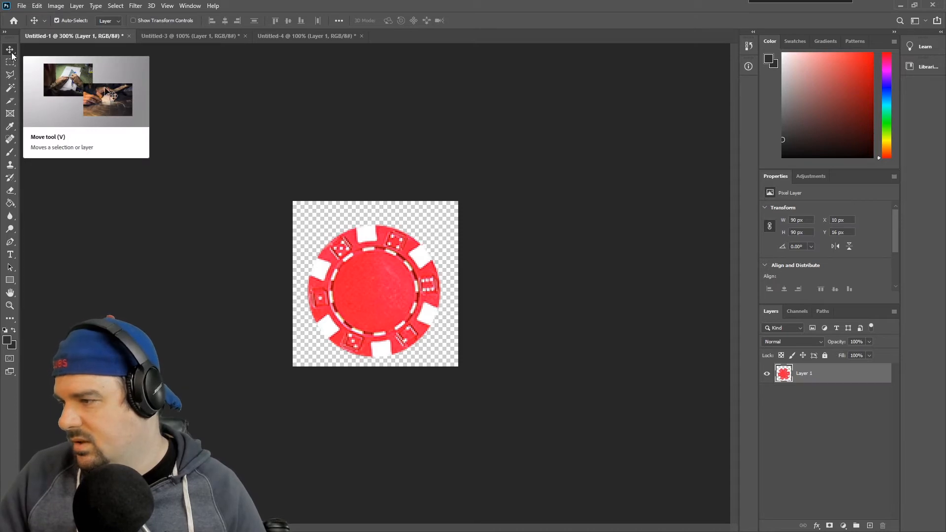
pyautogui.press('Left')
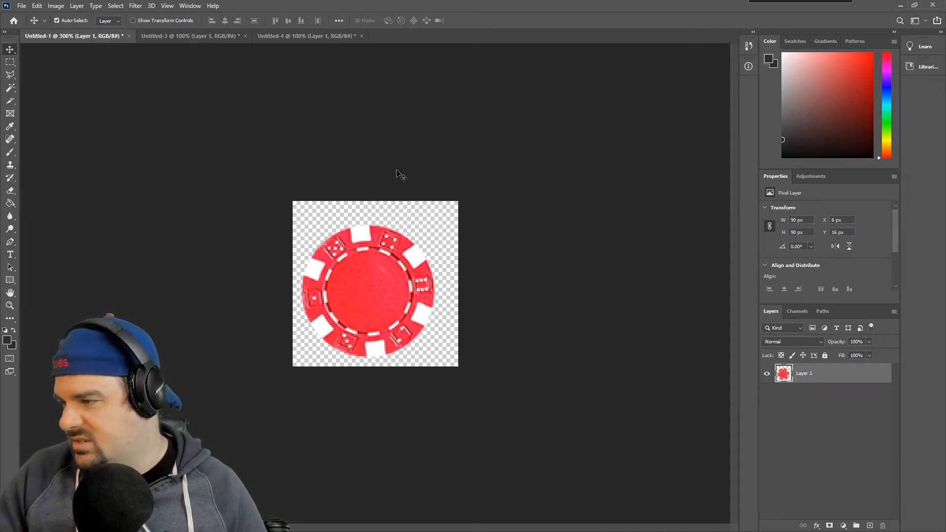
pyautogui.press('Left')
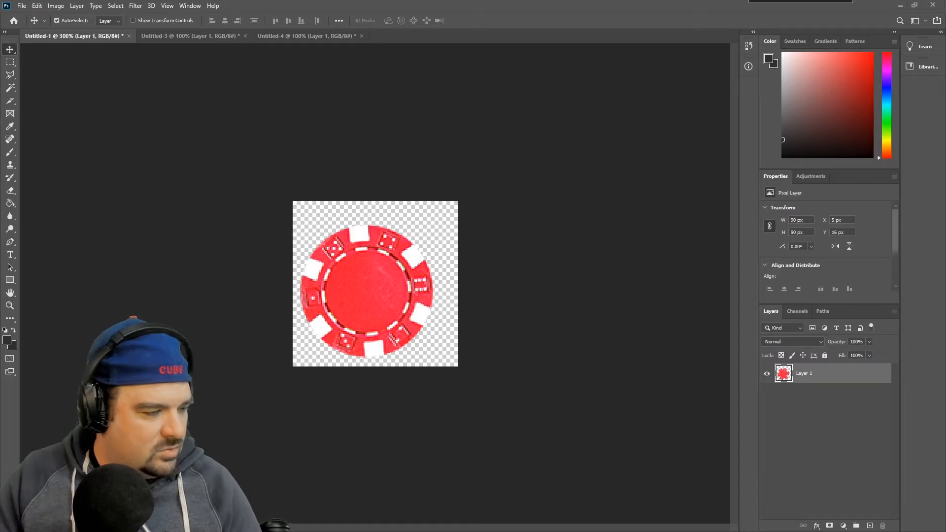
# Switch to Chrome and replace the blank poker chip image search with a search for "crown"
pyautogui.hotkey('alt', 'Tab')
pyautogui.scroll(5, 173, 138)
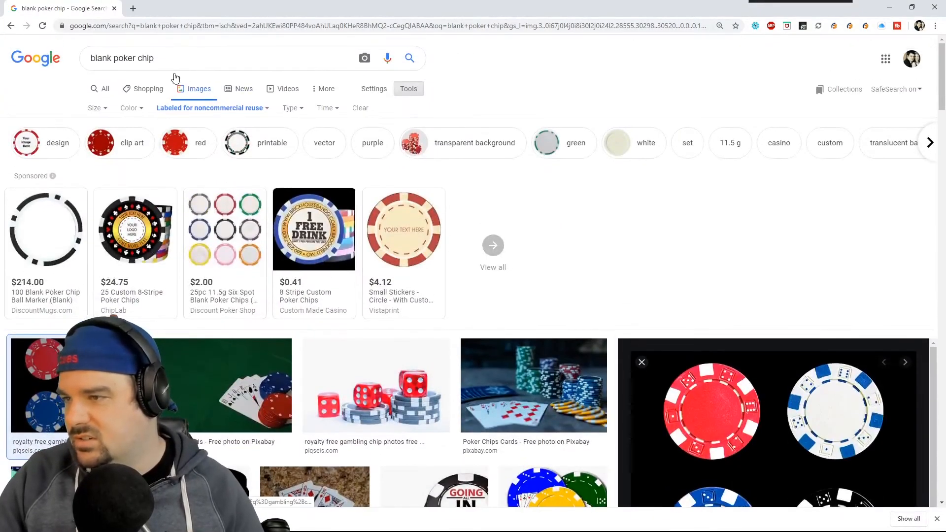
pyautogui.tripleClick(74, 57)
pyautogui.write('crown')
pyautogui.press('Return')
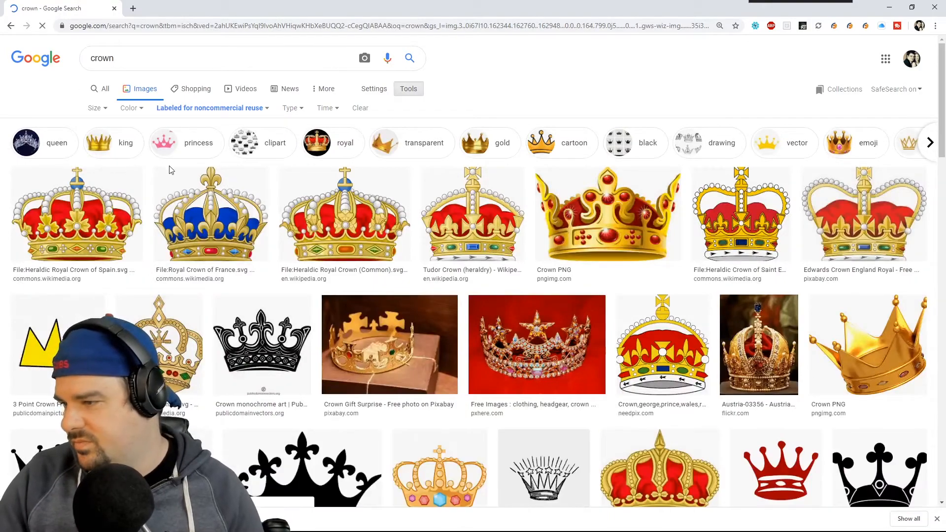
# Browse the crown images and open the preview of the Gold crown PNG from pngimg.com
pyautogui.scroll(-3, 142, 225)
pyautogui.scroll(3, 70, 215)
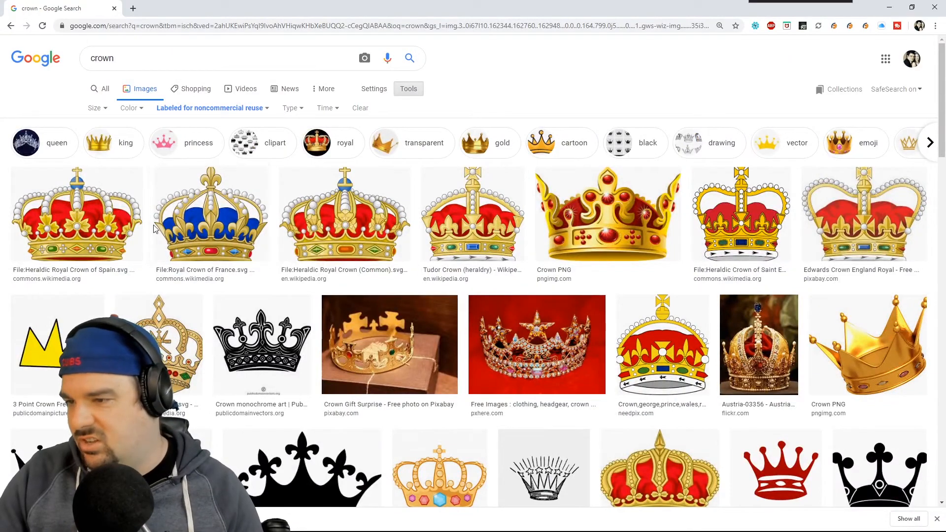
pyautogui.scroll(-8, 168, 232)
pyautogui.scroll(-7, 157, 229)
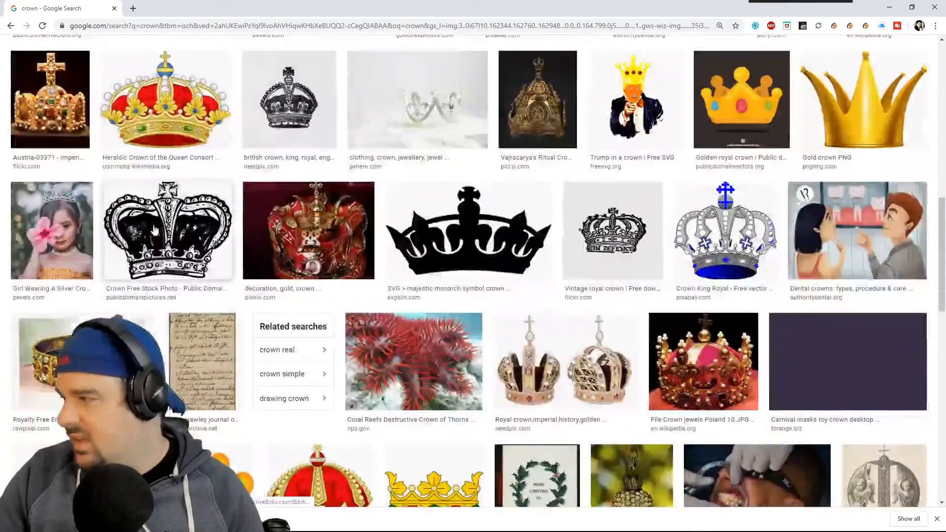
pyautogui.scroll(-3, 154, 229)
pyautogui.scroll(8, 152, 225)
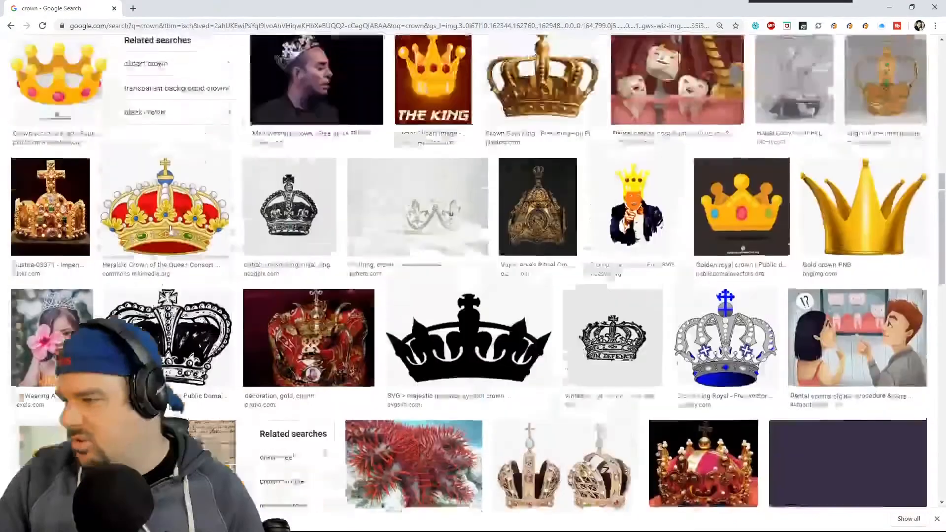
pyautogui.click(853, 260)
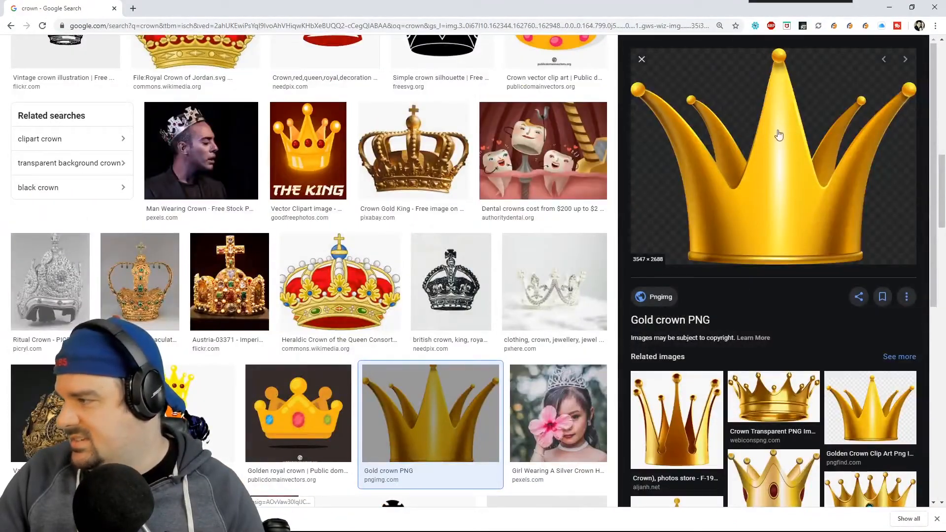
# Save the previewed gold crown image as a PNG file named crown
pyautogui.rightClick(725, 182)
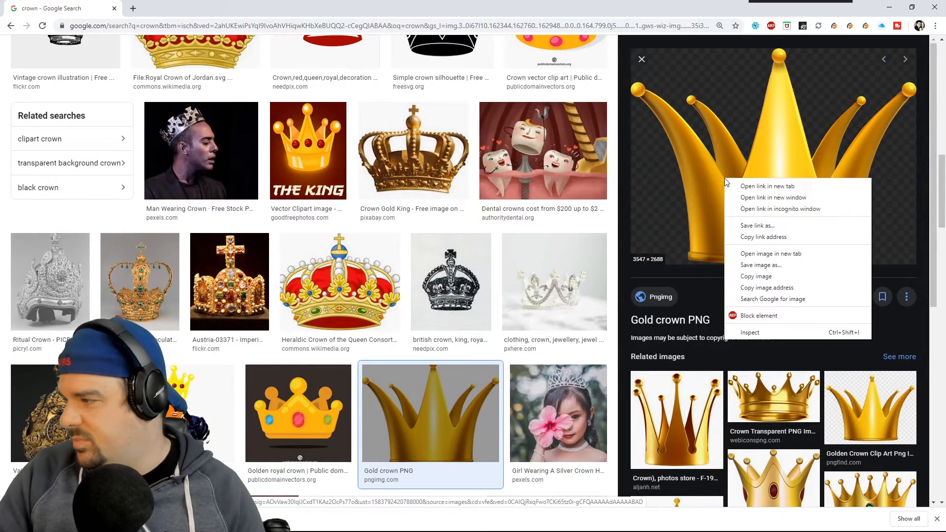
pyautogui.click(768, 265)
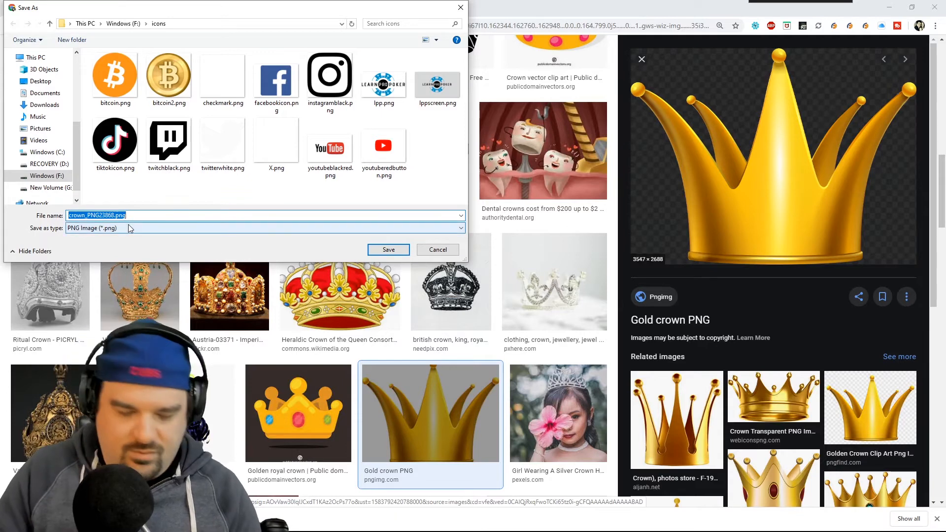
pyautogui.write('crown')
pyautogui.press('Return')
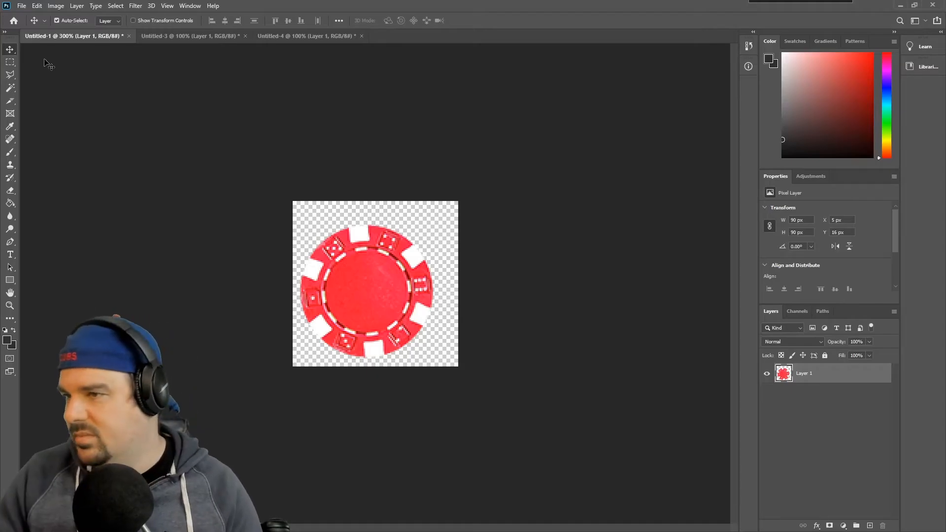
# Switch to Photoshop and open the saved crown.png file
pyautogui.click(23, 6)
pyautogui.click(45, 29)
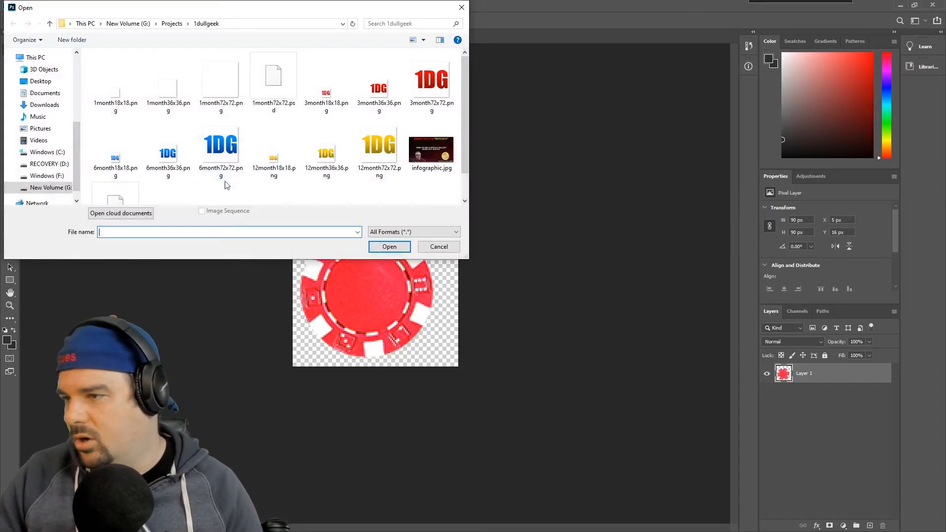
pyautogui.scroll(4, 40, 122)
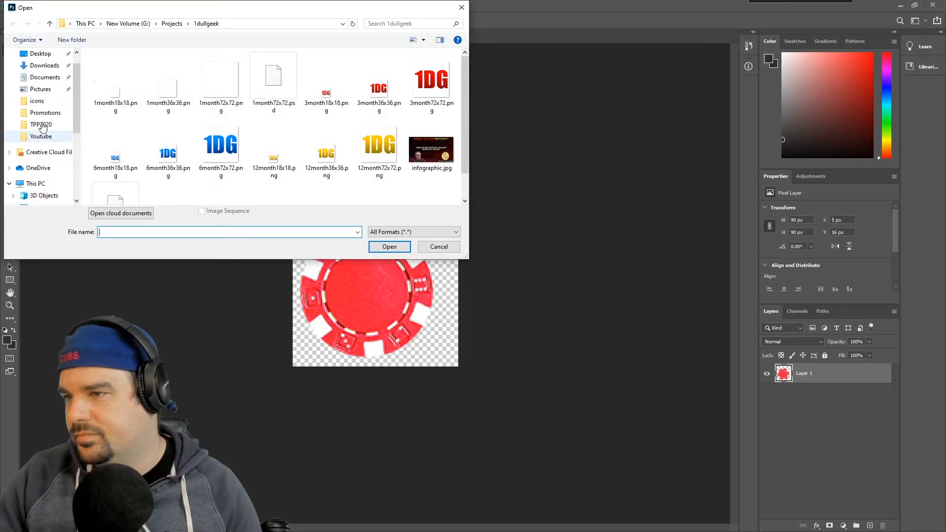
pyautogui.click(40, 122)
pyautogui.doubleClick(269, 88)
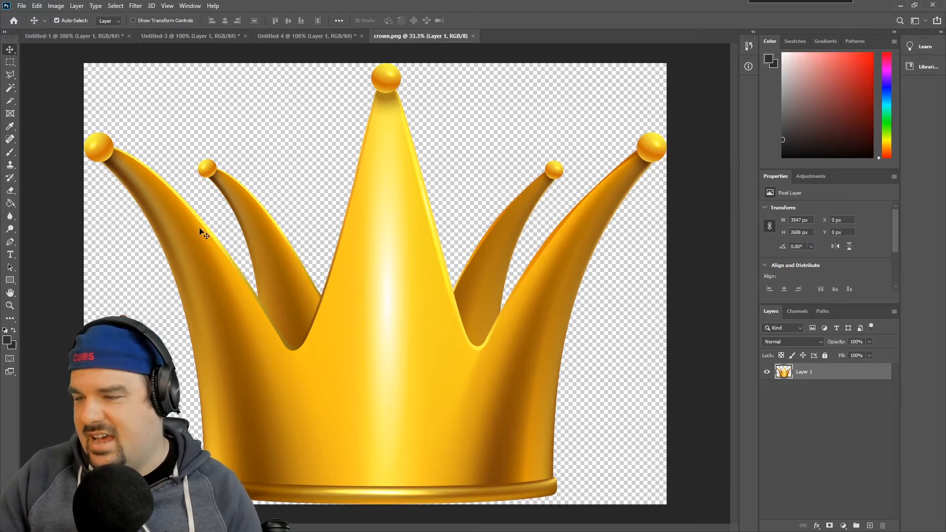
# Resize the crown image to a width of 50 pixels with proportions linked
pyautogui.click(57, 5)
pyautogui.click(69, 78)
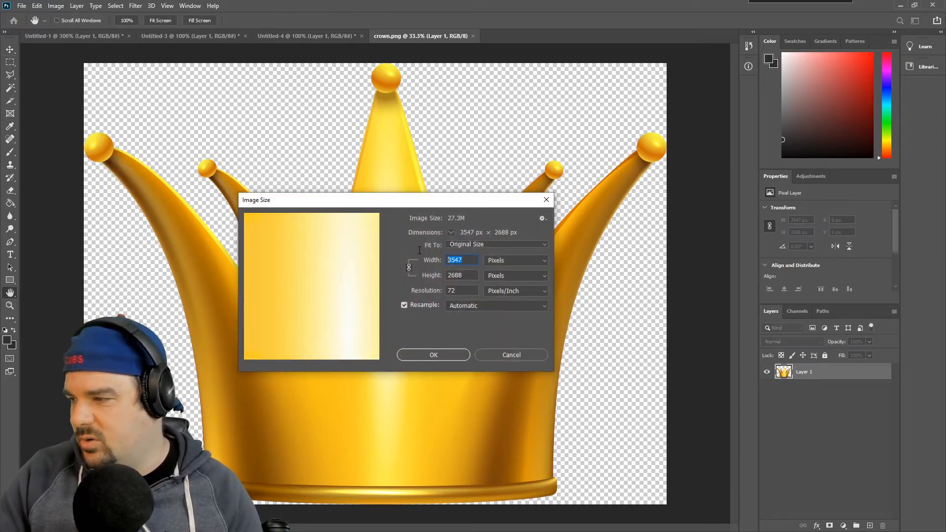
pyautogui.write('50')
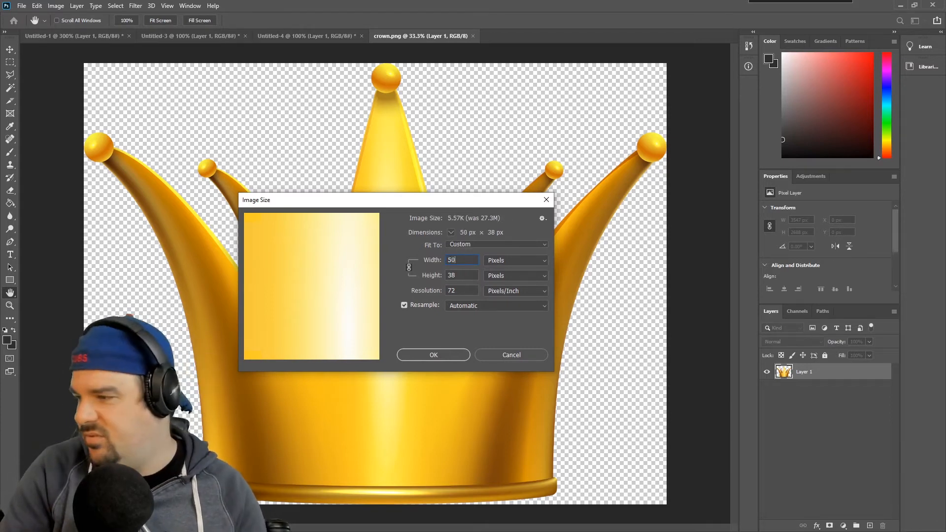
pyautogui.press('Return')
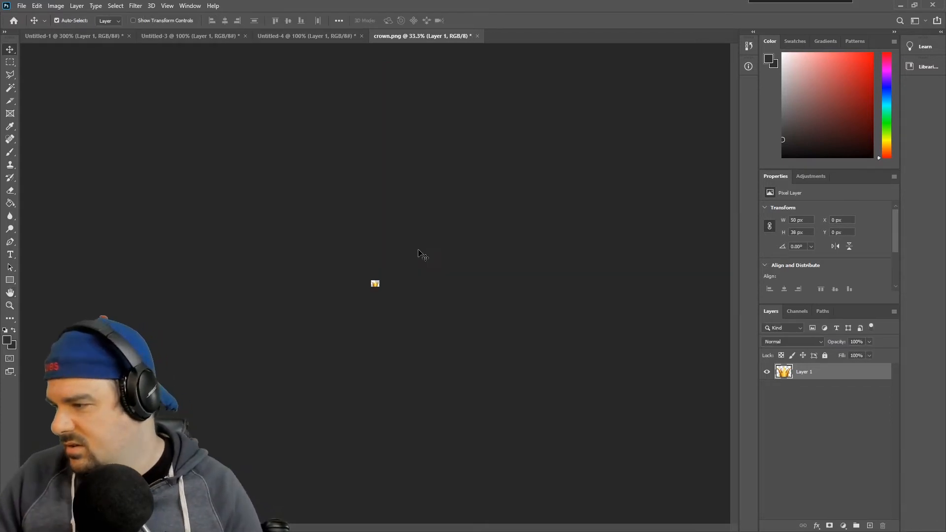
# Copy the whole resized crown and paste it over the chip in the Untitled-1 document
pyautogui.hotkey('ctrl', '+')
pyautogui.hotkey('ctrl', '+')
pyautogui.hotkey('ctrl', '+')
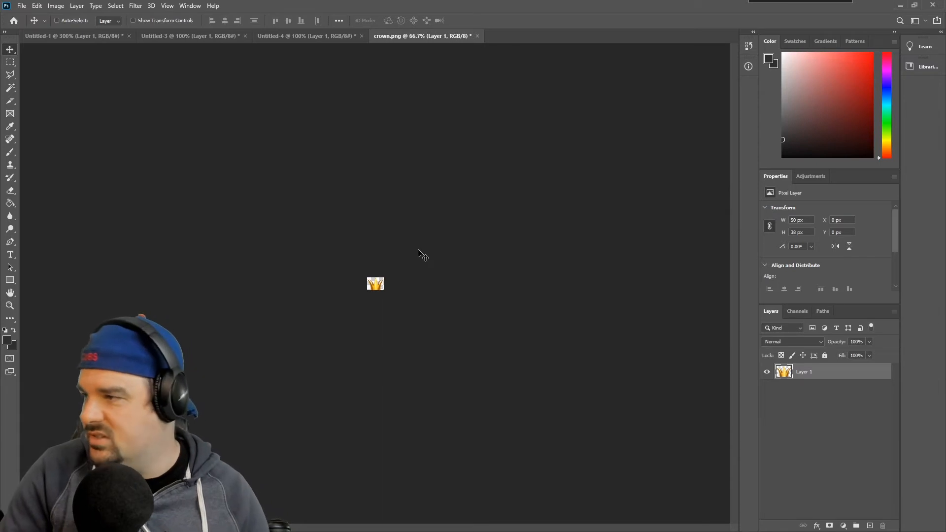
pyautogui.hotkey('ctrl', 'a')
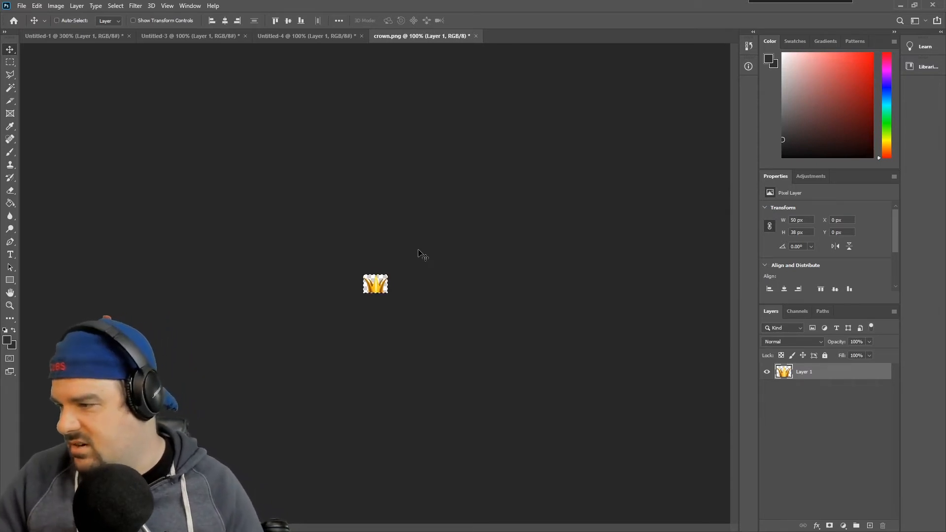
pyautogui.click(69, 37)
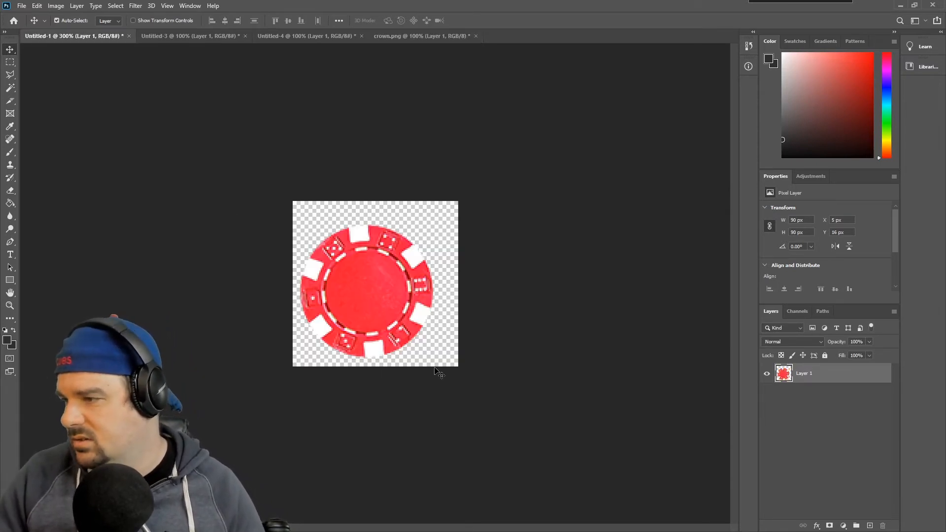
pyautogui.hotkey('ctrl', 'v')
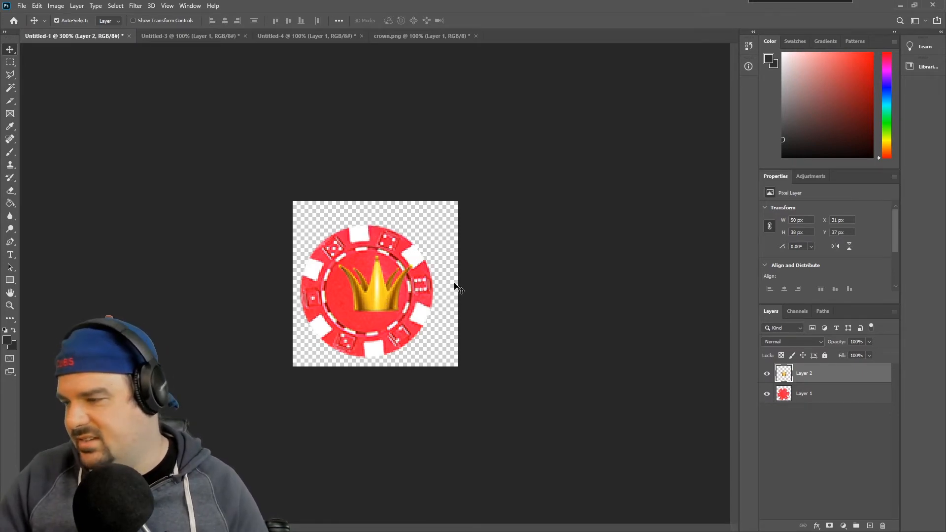
# Stretch the crown horizontally to about 72 × 38 px and center it over the chip at X 14 px, Y 37 px
pyautogui.click(77, 6)
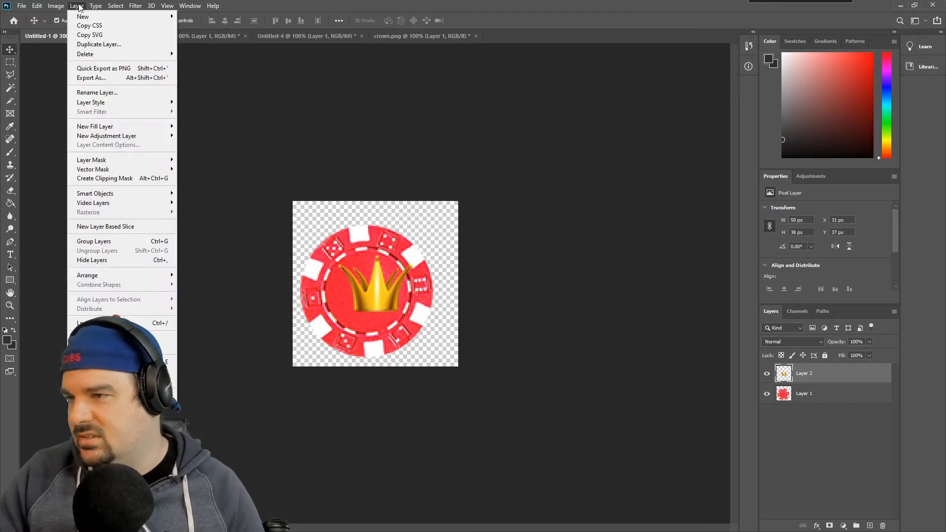
pyautogui.moveTo(37, 6)
pyautogui.moveTo(60, 232)
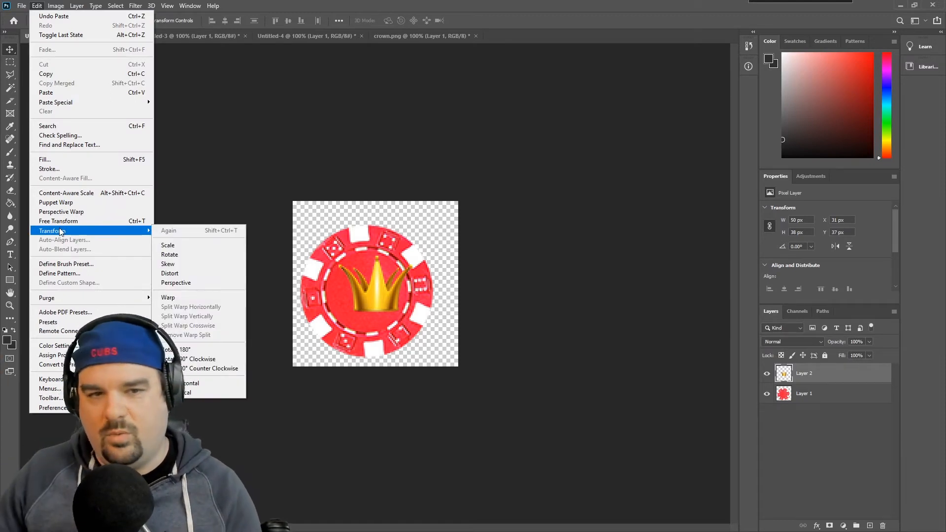
pyautogui.click(167, 245)
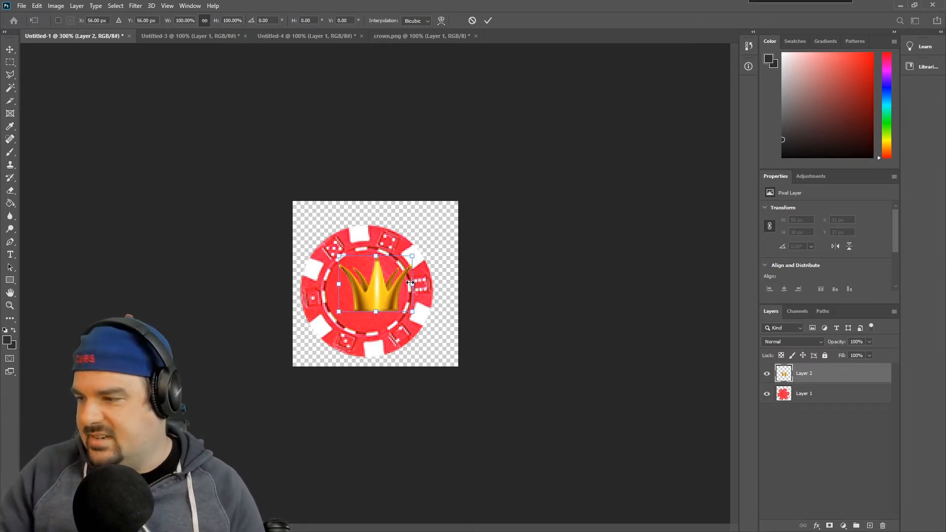
pyautogui.moveTo(414, 285); pyautogui.dragTo(435, 288)
pyautogui.moveTo(437, 288); pyautogui.dragTo(412, 284)
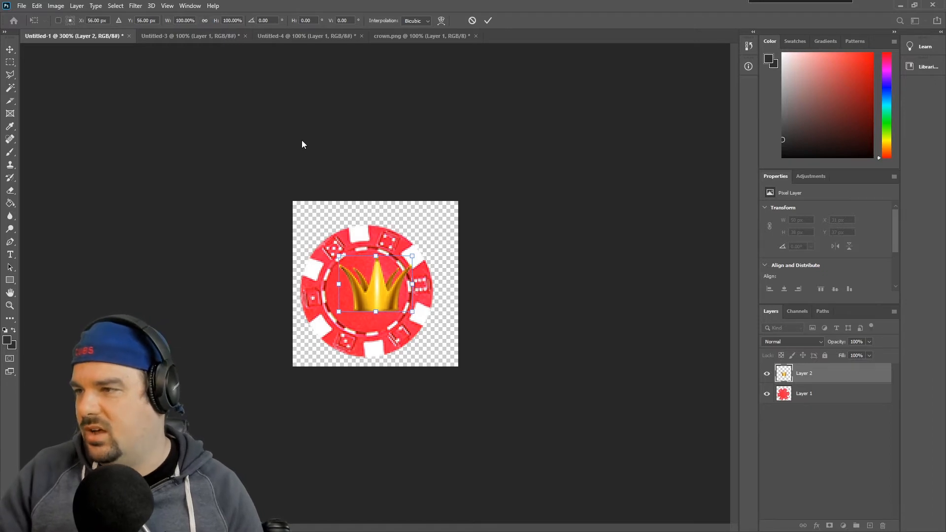
pyautogui.moveTo(412, 284); pyautogui.dragTo(442, 289)
pyautogui.press('Return')
pyautogui.moveTo(402, 304); pyautogui.dragTo(377, 305)
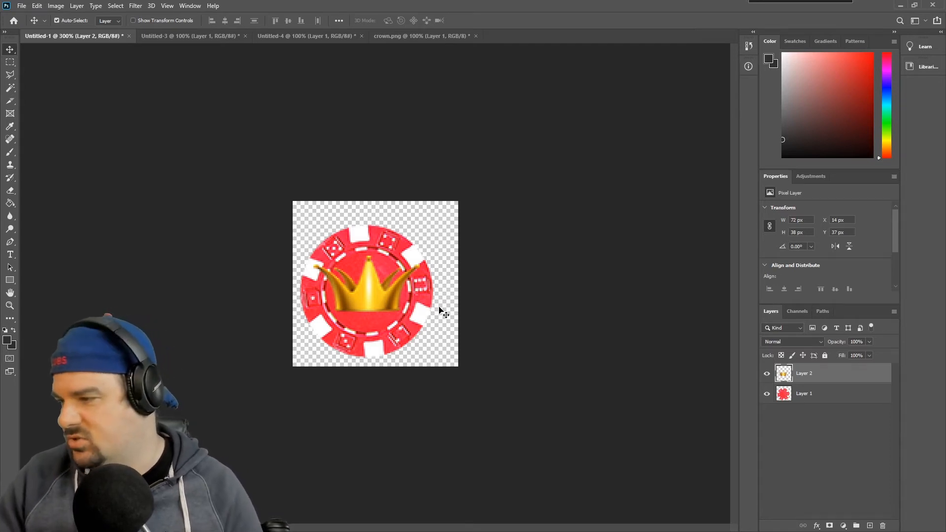
# Rotate the crown clockwise by about 25° and place it on the chip's upper-right edge at X 49 px, Y -4 px
pyautogui.click(38, 6)
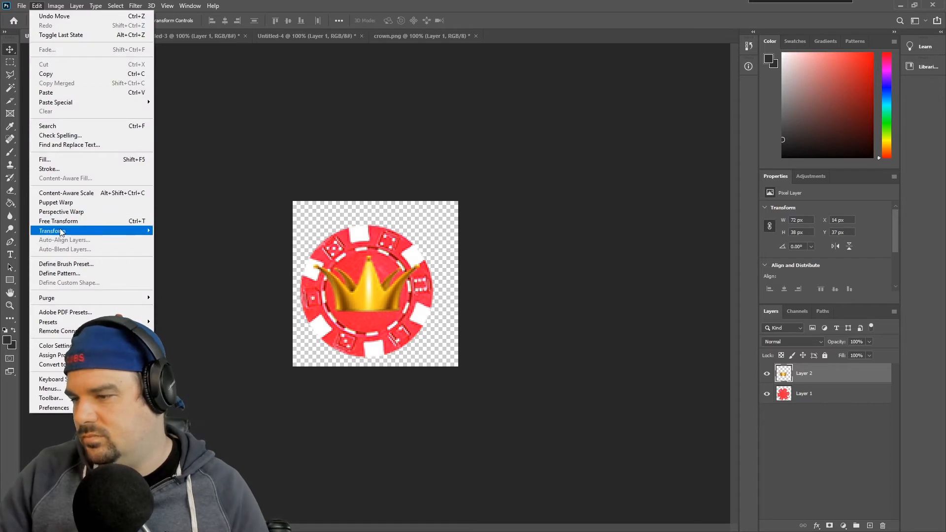
pyautogui.moveTo(85, 231)
pyautogui.click(186, 261)
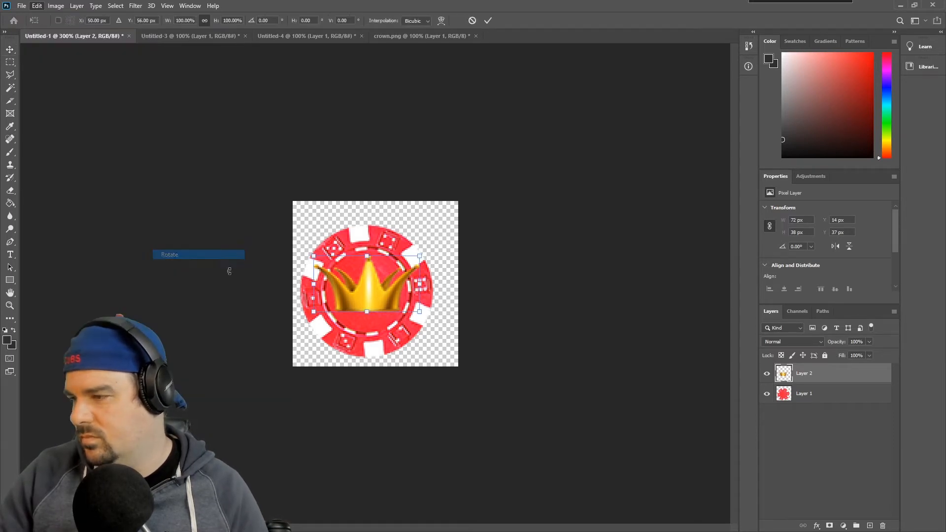
pyautogui.moveTo(421, 257); pyautogui.dragTo(433, 277)
pyautogui.moveTo(362, 291); pyautogui.dragTo(390, 237)
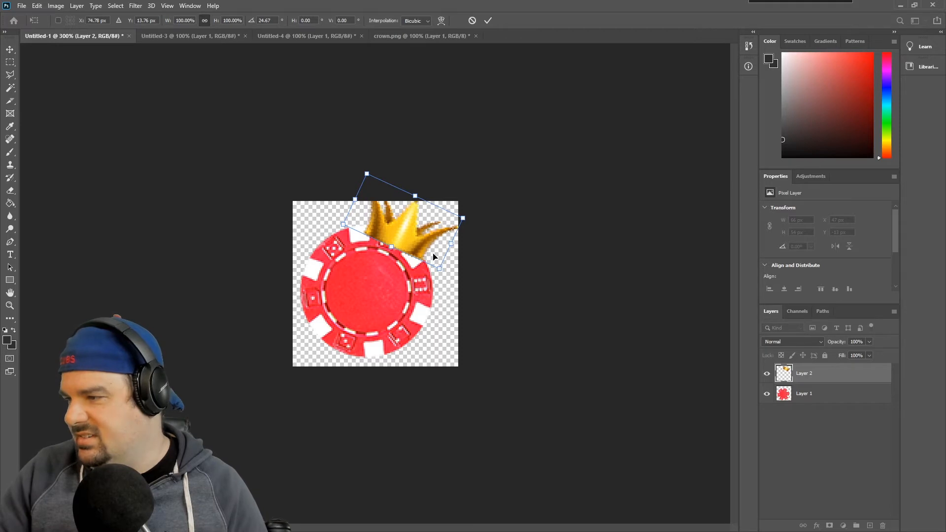
pyautogui.moveTo(418, 245)
pyautogui.mouseDown()
pyautogui.moveTo(409, 252)
pyautogui.moveTo(421, 236)
pyautogui.moveTo(412, 253)
pyautogui.moveTo(428, 256)
pyautogui.mouseUp()
pyautogui.click(10, 49)
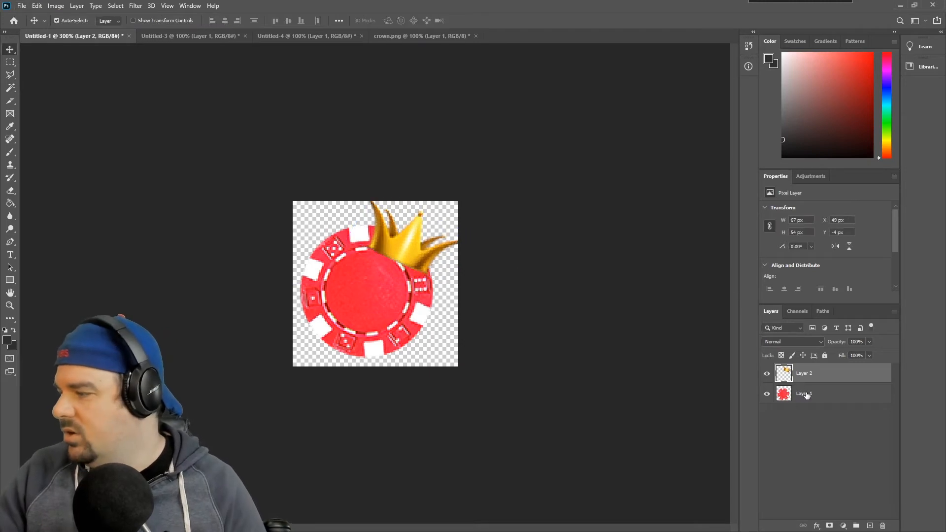
# Scale the chip layer down to about 67 × 66 px and move it to X 19 px, Y 29 px
pyautogui.click(771, 390)
pyautogui.click(37, 5)
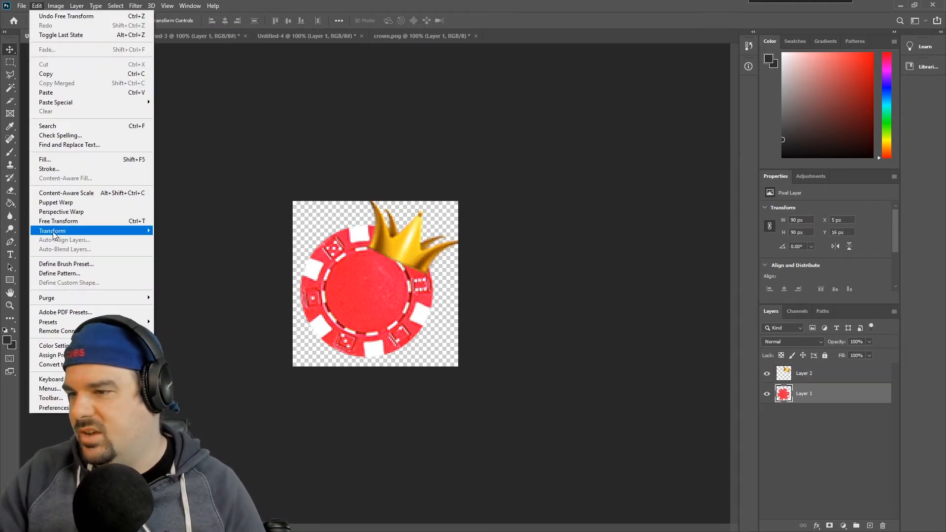
pyautogui.moveTo(59, 234)
pyautogui.click(170, 246)
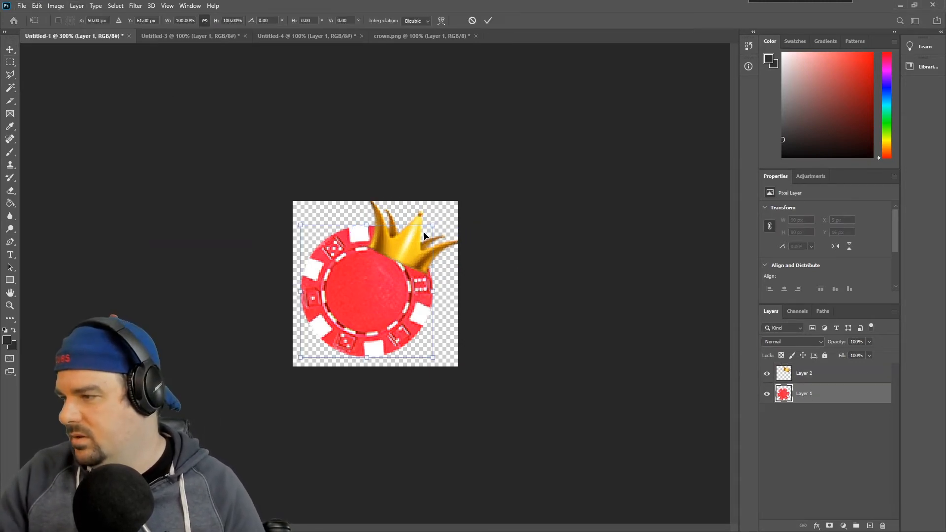
pyautogui.moveTo(434, 224); pyautogui.dragTo(395, 255)
pyautogui.click(10, 49)
pyautogui.moveTo(329, 295); pyautogui.dragTo(352, 277)
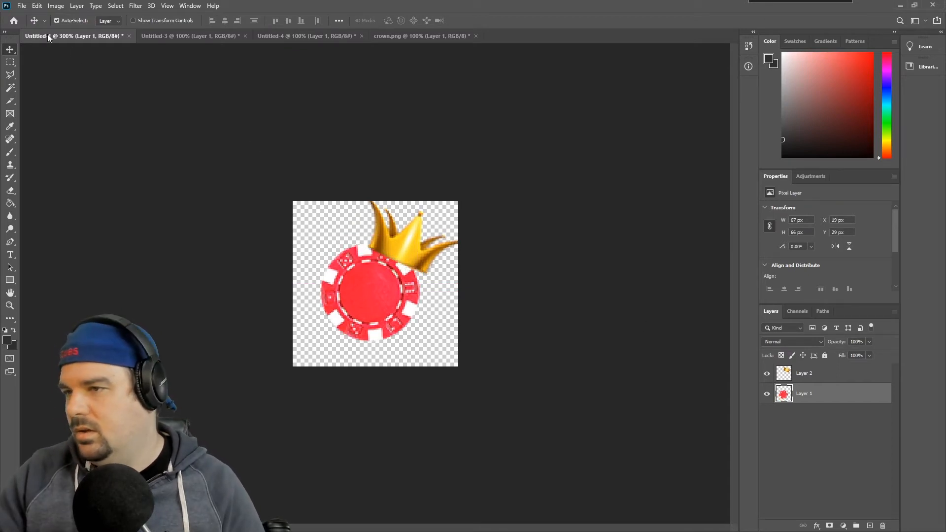
pyautogui.click(34, 6)
pyautogui.moveTo(110, 236)
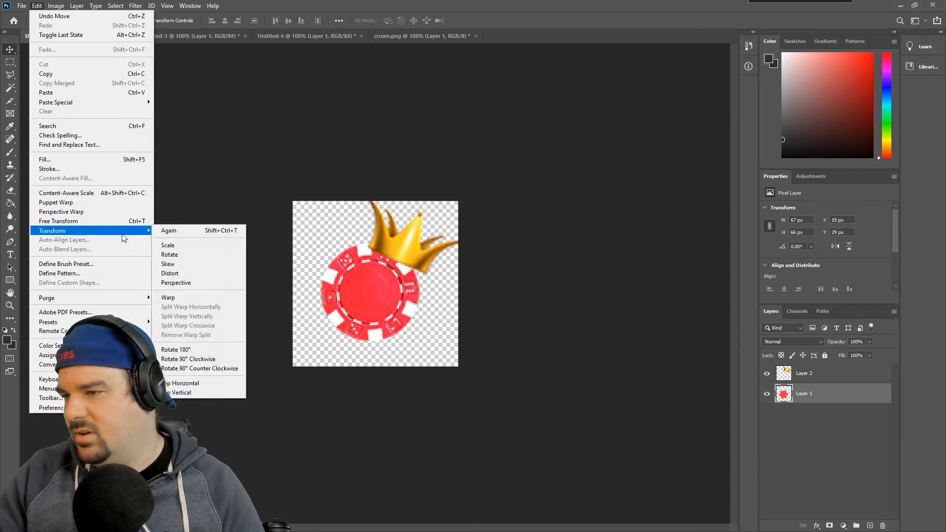
pyautogui.click(169, 255)
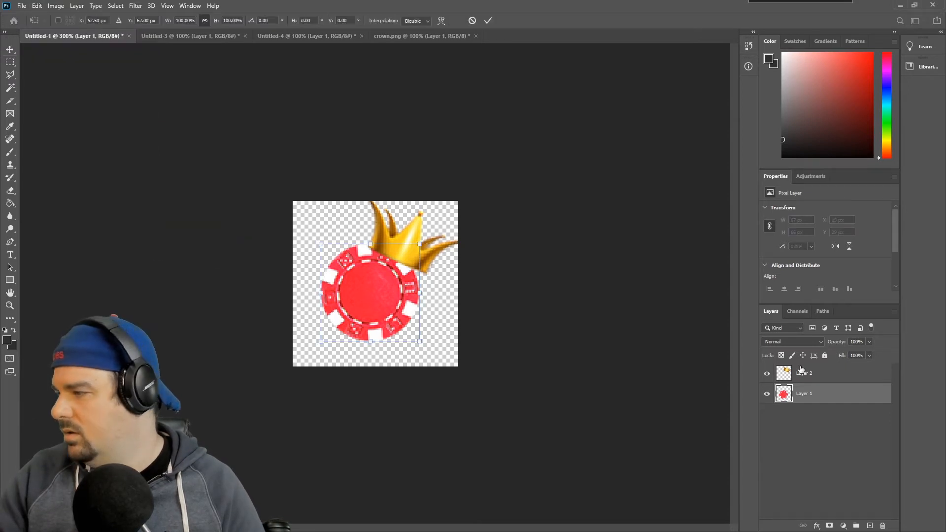
# Rotate the crown layer clockwise by about another 7° and shift it slightly down and left to X 48 px, Y -1 px
pyautogui.click(802, 373)
pyautogui.click(37, 6)
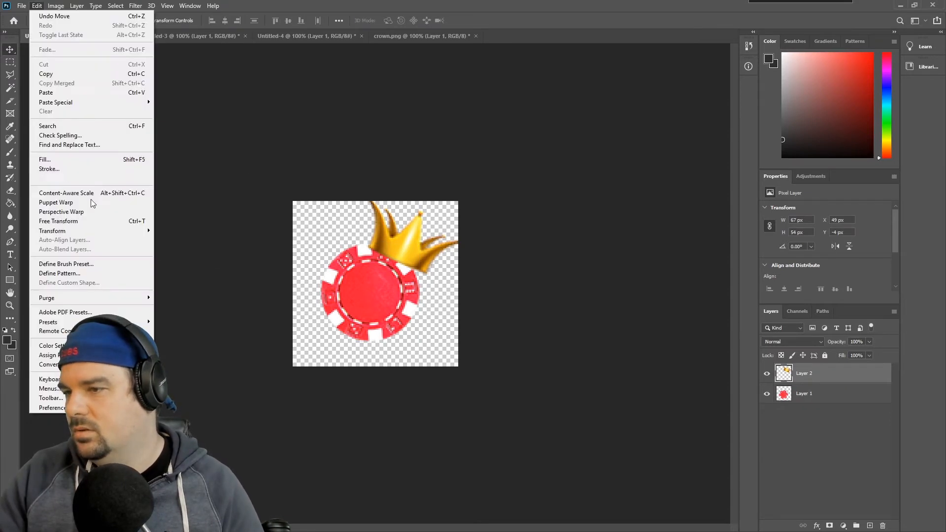
pyautogui.moveTo(98, 230)
pyautogui.click(183, 255)
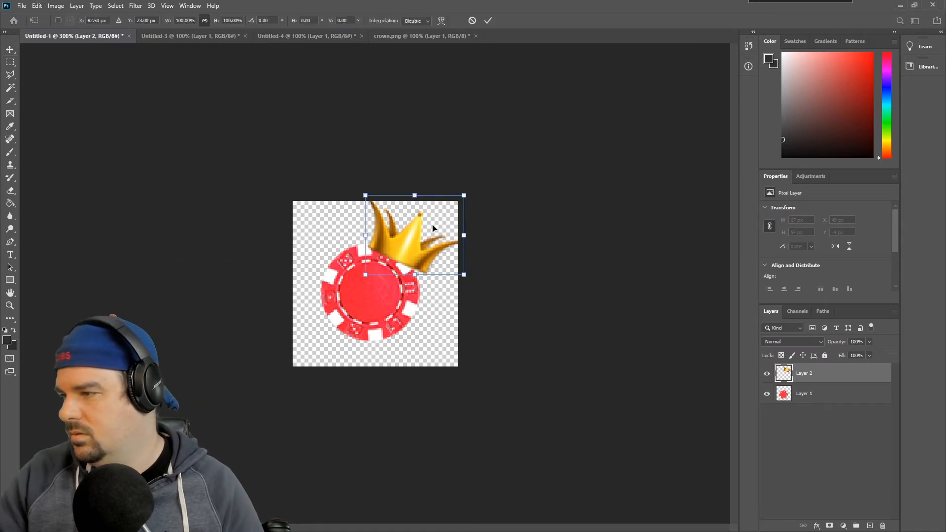
pyautogui.moveTo(467, 189); pyautogui.dragTo(472, 195)
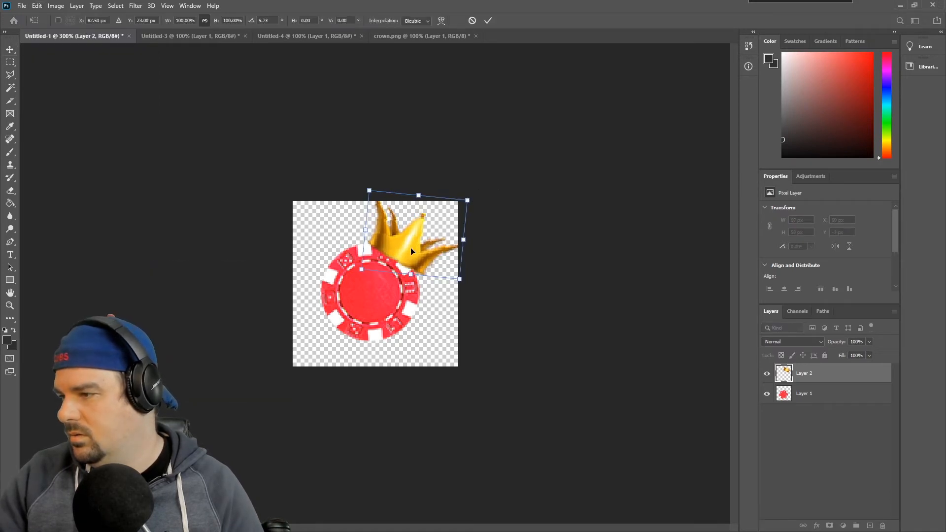
pyautogui.moveTo(408, 250); pyautogui.dragTo(407, 254)
pyautogui.moveTo(381, 300); pyautogui.dragTo(382, 305)
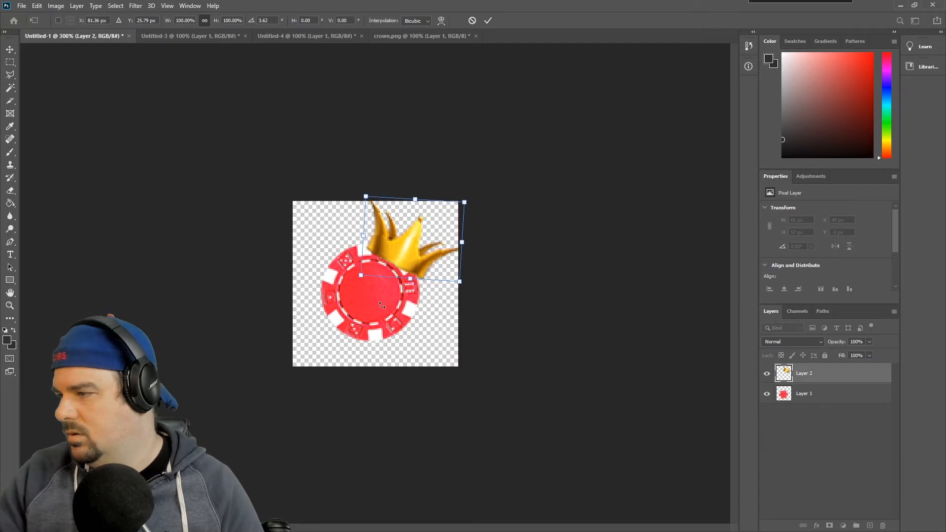
pyautogui.moveTo(457, 284); pyautogui.dragTo(454, 283)
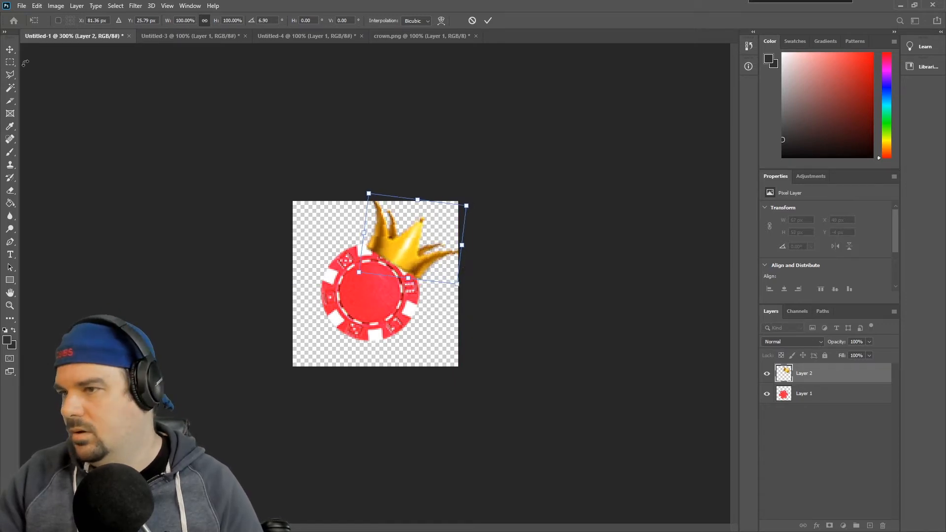
pyautogui.press('Return')
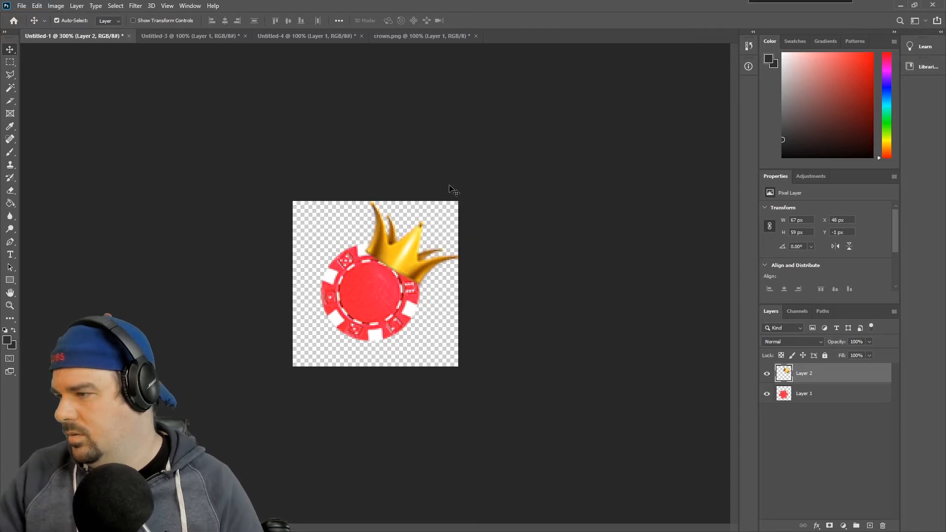
# Nudge the crown left to X 46 px, keeping it at Y -1 px
pyautogui.press('Left')
pyautogui.press('Left')
pyautogui.press('Down')
pyautogui.press('Right')
pyautogui.press('Up')
pyautogui.press('Up')
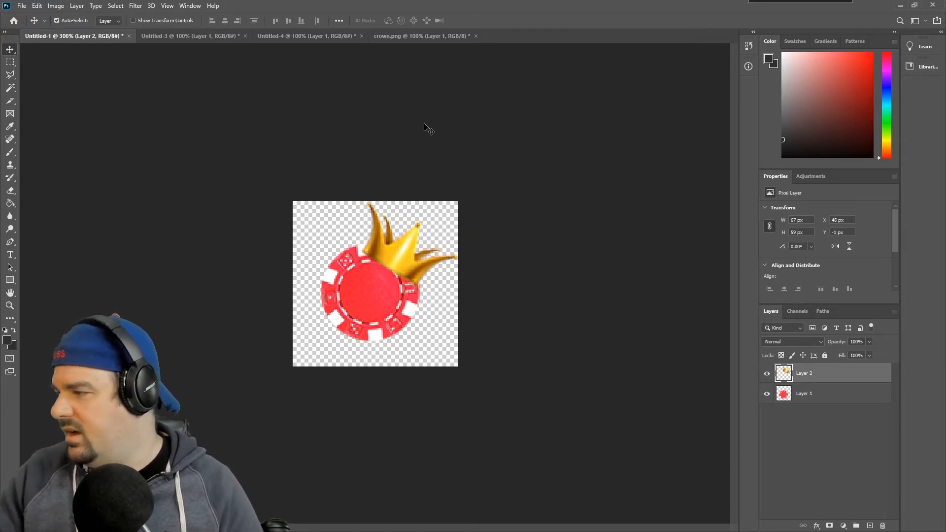
# Move the chip layer down by about 6 px beneath the crown
pyautogui.click(801, 397)
pyautogui.press('Down')
pyautogui.press('Down')
pyautogui.press('Down')
pyautogui.press('Down')
pyautogui.press('Down')
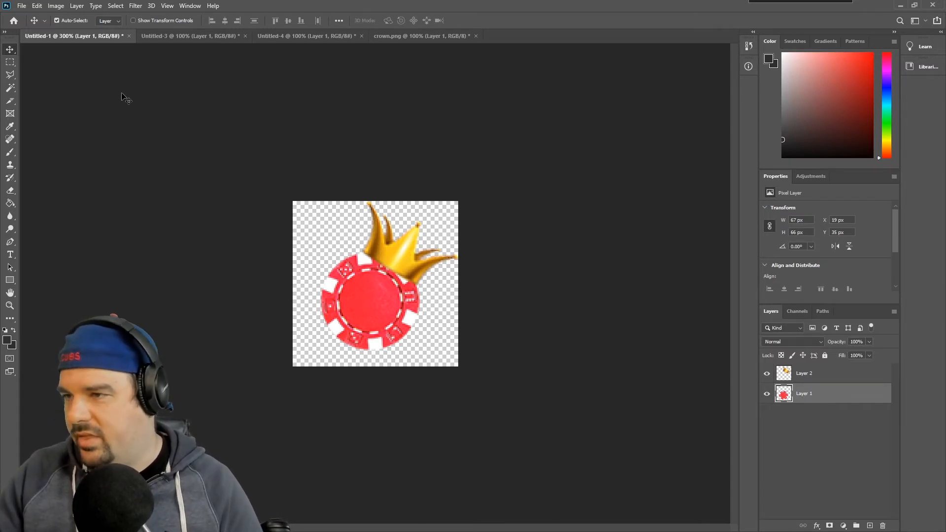
pyautogui.click(77, 6)
pyautogui.moveTo(85, 102)
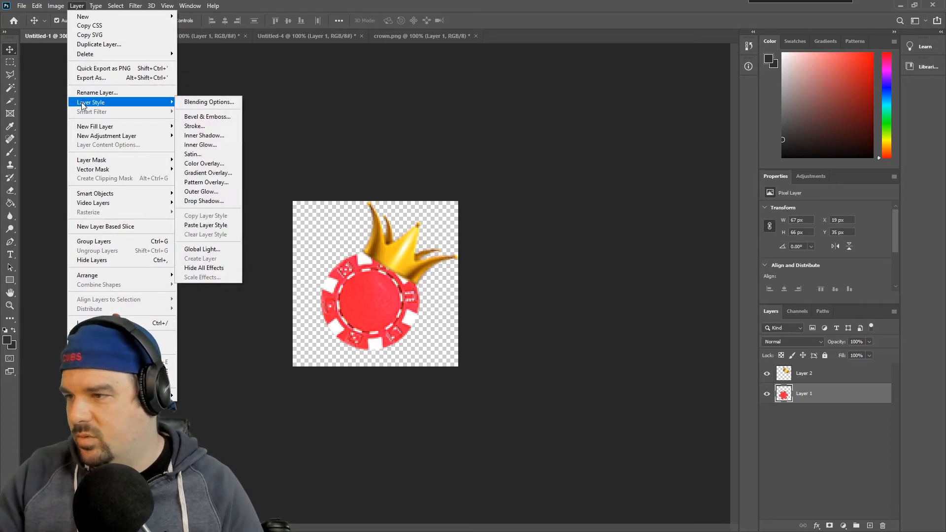
pyautogui.click(212, 201)
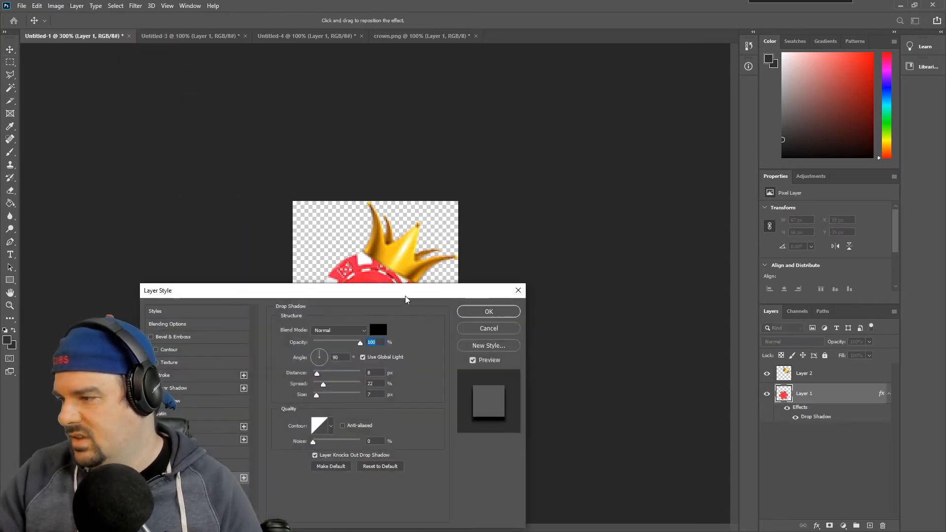
pyautogui.moveTo(398, 294); pyautogui.dragTo(425, 309)
pyautogui.click(532, 343)
# Add a drop shadow effect to the crown layer, leaving outer glow turned off
pyautogui.click(828, 373)
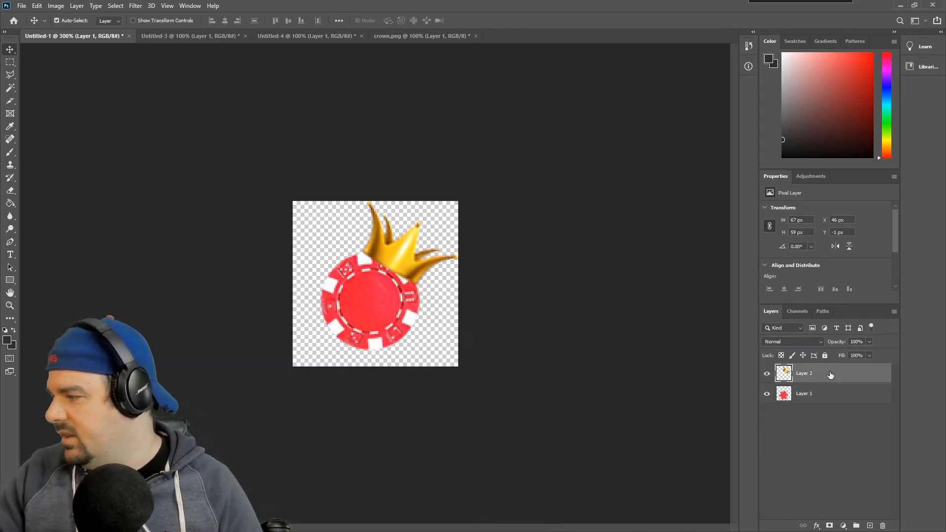
pyautogui.click(77, 6)
pyautogui.moveTo(158, 102)
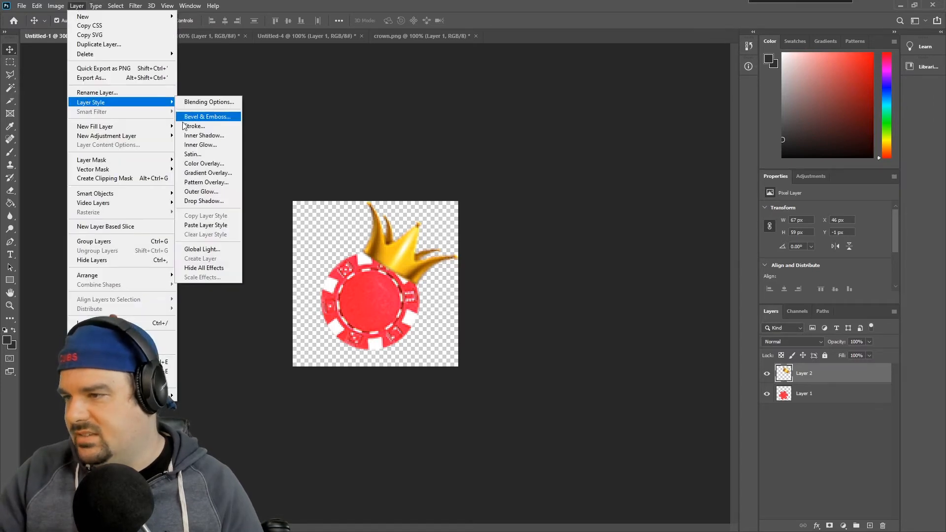
pyautogui.click(200, 192)
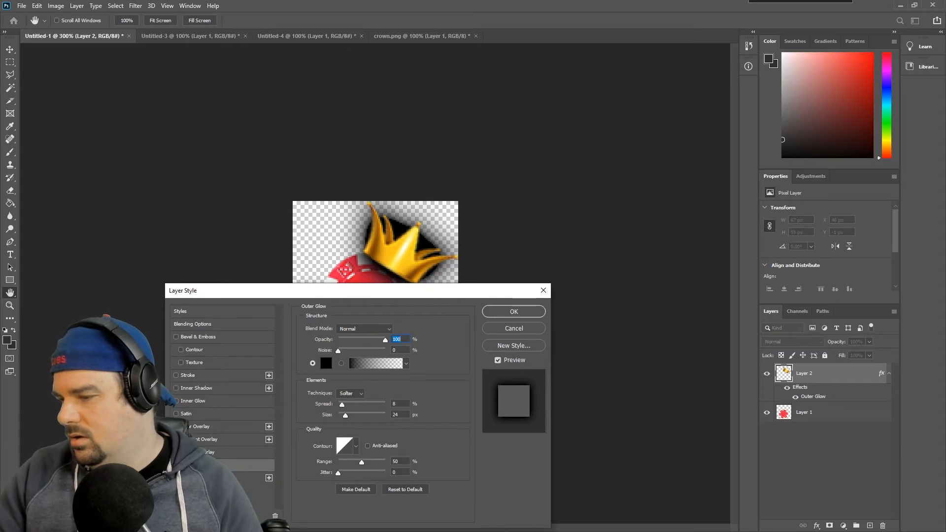
pyautogui.click(176, 465)
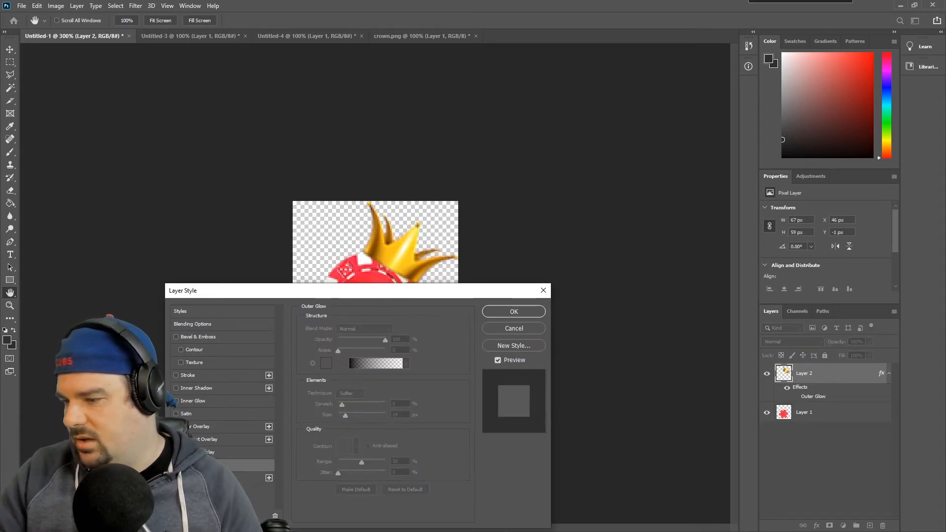
pyautogui.click(176, 478)
pyautogui.moveTo(367, 296); pyautogui.dragTo(705, 167)
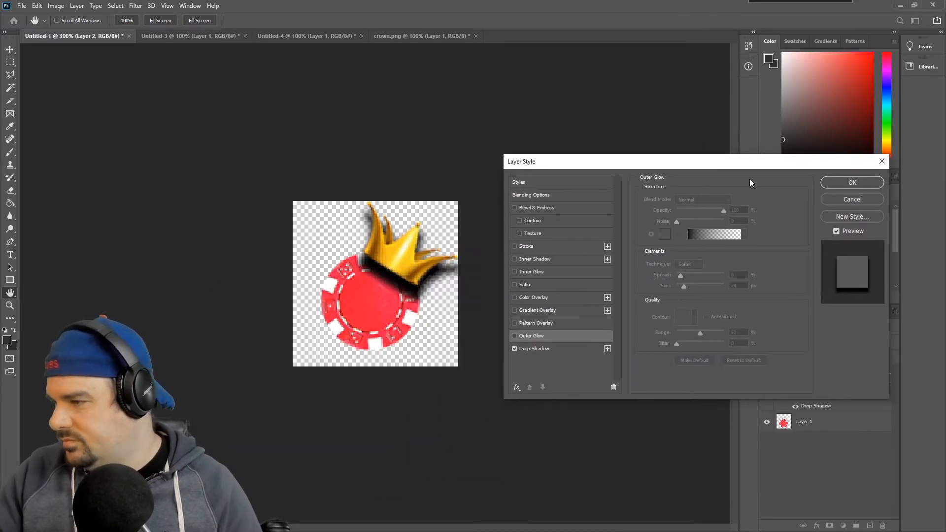
pyautogui.moveTo(766, 165); pyautogui.dragTo(801, 162)
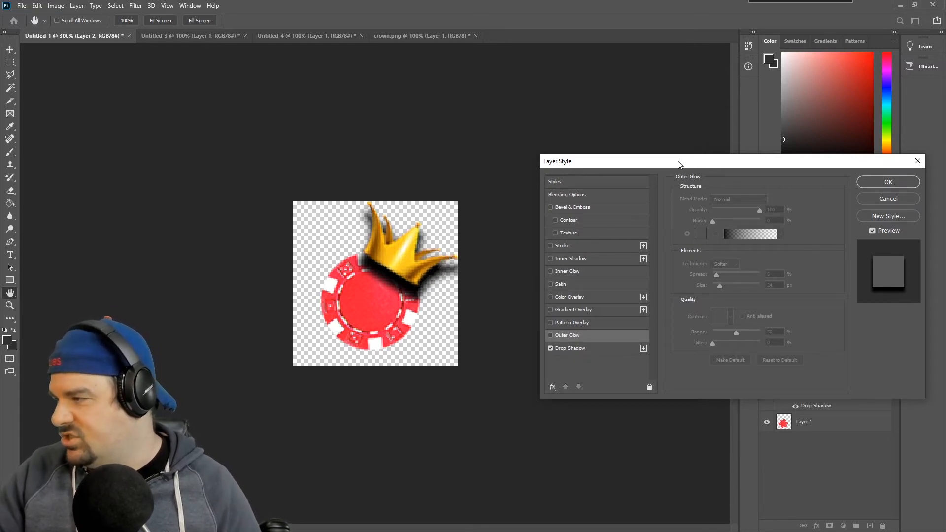
pyautogui.moveTo(680, 161); pyautogui.dragTo(606, 98)
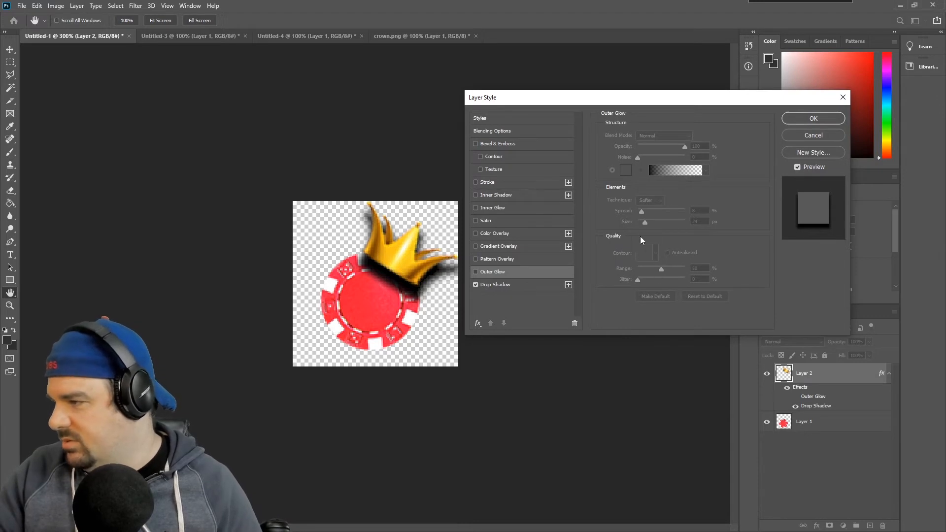
pyautogui.click(488, 285)
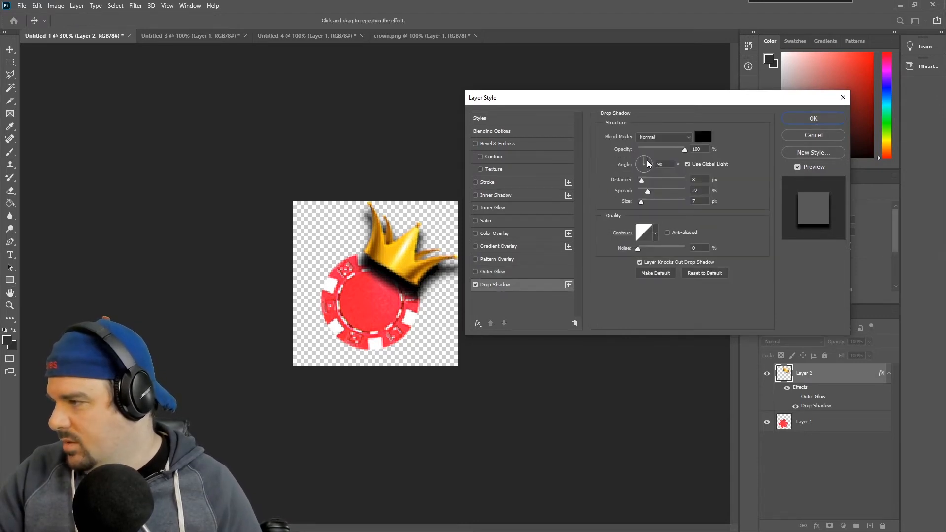
# Soften the crown's drop shadow with angle 62°, distance 7 px, spread 2%, size 9 px and opacity about 88%
pyautogui.moveTo(647, 164); pyautogui.dragTo(650, 164)
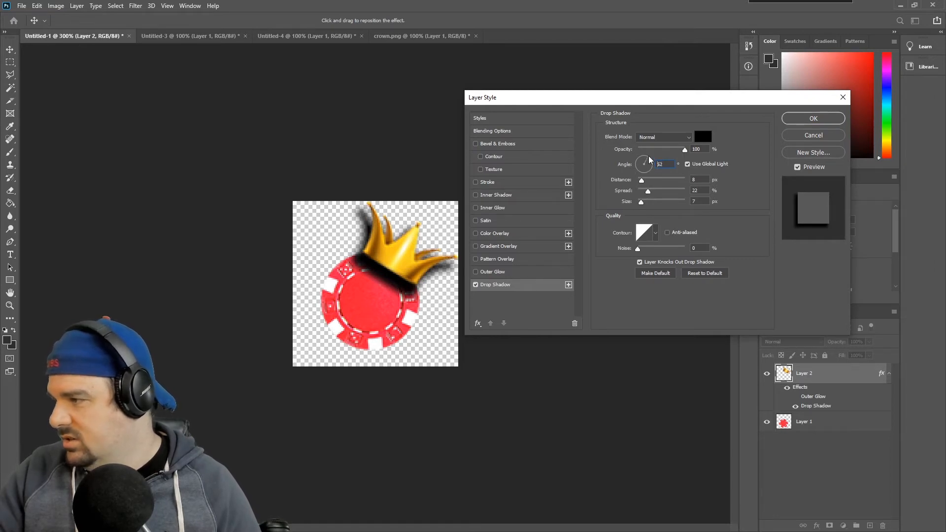
pyautogui.hotkey('shift', 'Up')
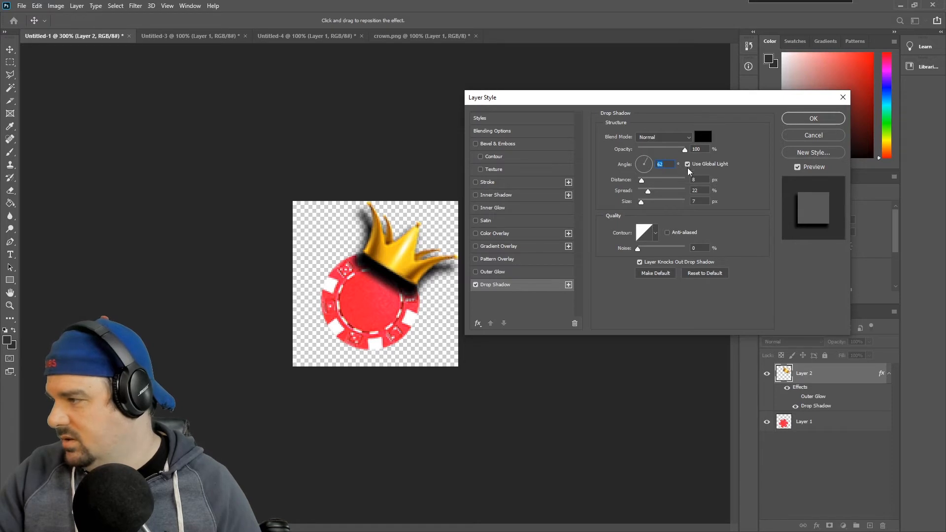
pyautogui.moveTo(649, 194)
pyautogui.mouseDown()
pyautogui.moveTo(640, 192)
pyautogui.moveTo(644, 202)
pyautogui.mouseUp()
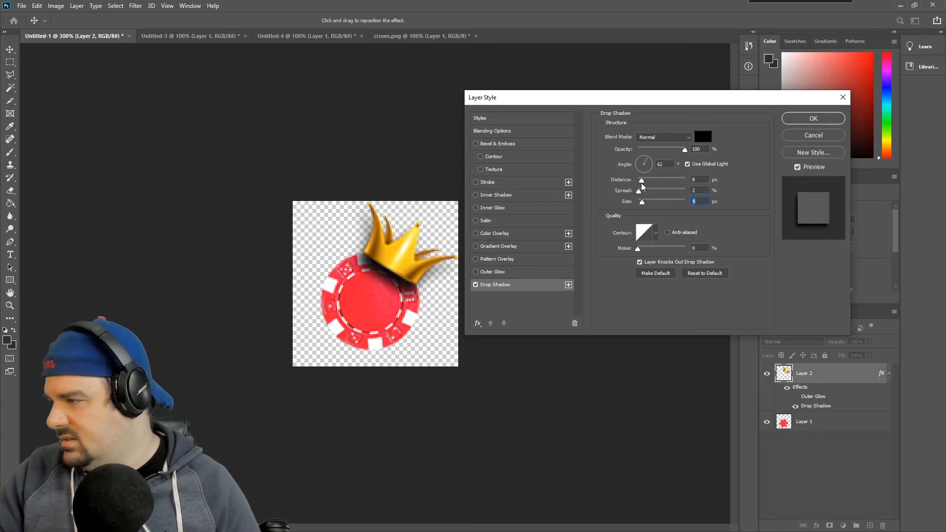
pyautogui.moveTo(642, 184); pyautogui.dragTo(642, 184)
pyautogui.moveTo(685, 154); pyautogui.dragTo(683, 154)
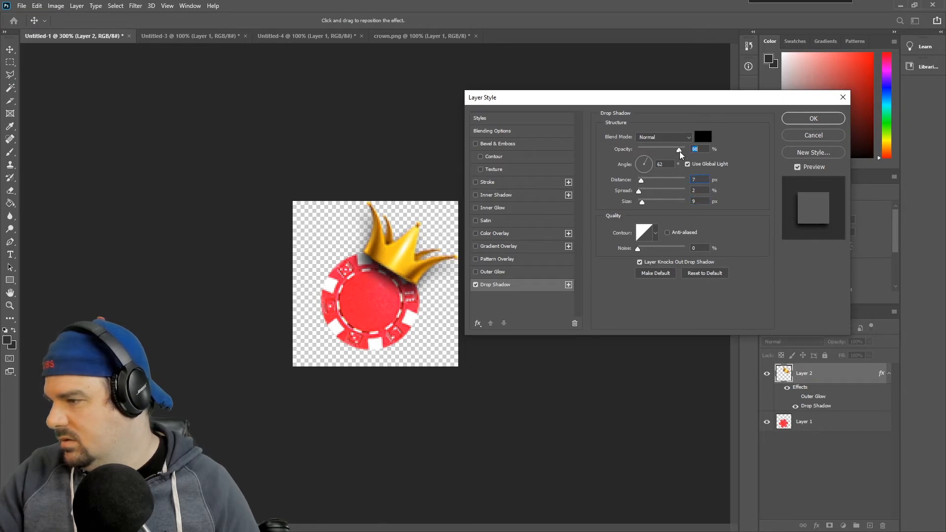
pyautogui.click(814, 118)
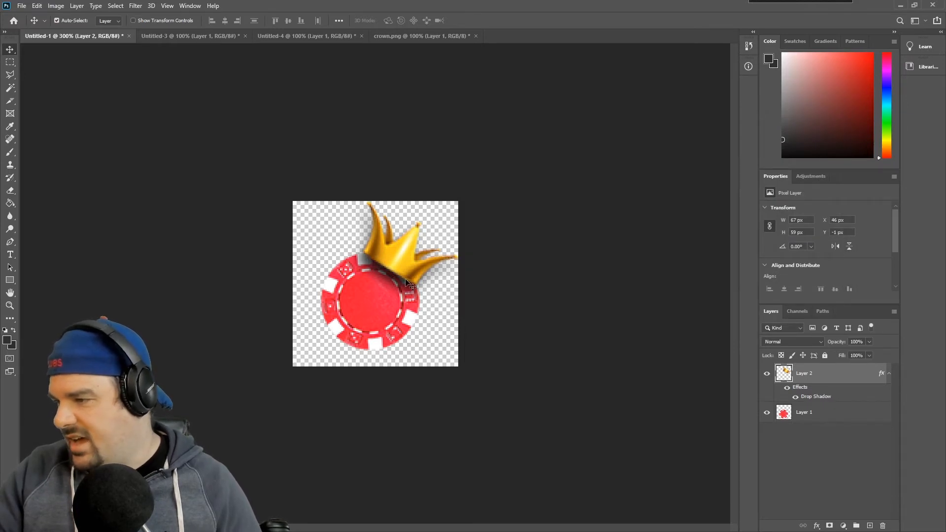
# Duplicate the crown layer within the same document as Layer 2 copy
pyautogui.click(76, 5)
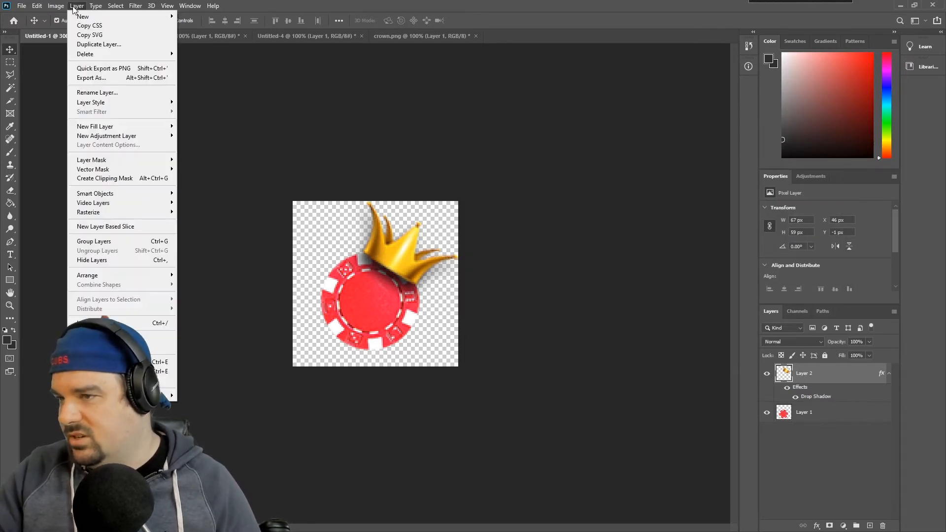
pyautogui.click(89, 45)
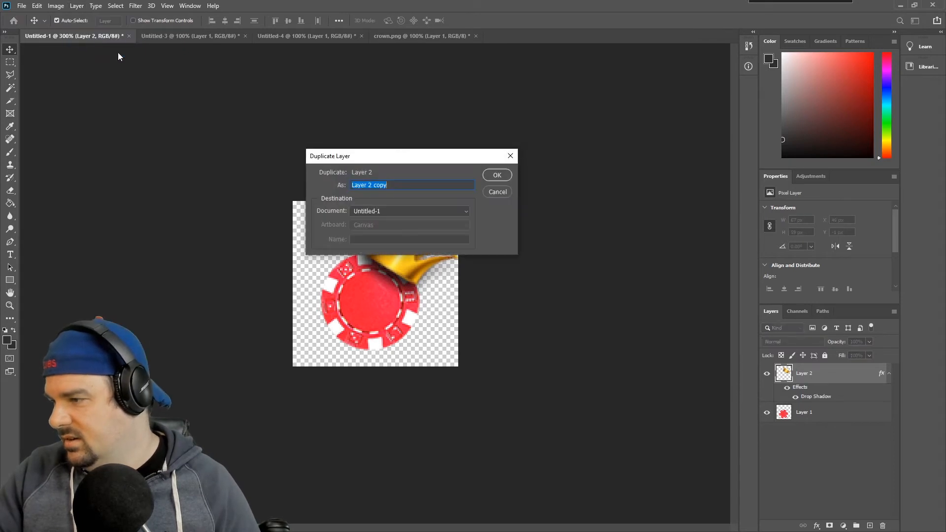
pyautogui.click(505, 180)
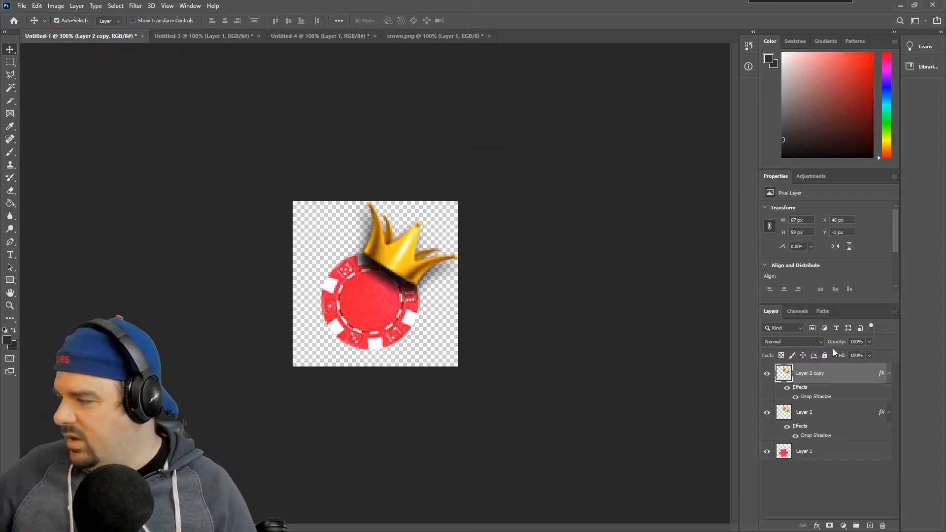
# Clear the layer style from the duplicated crown layer and hide that layer
pyautogui.rightClick(827, 373)
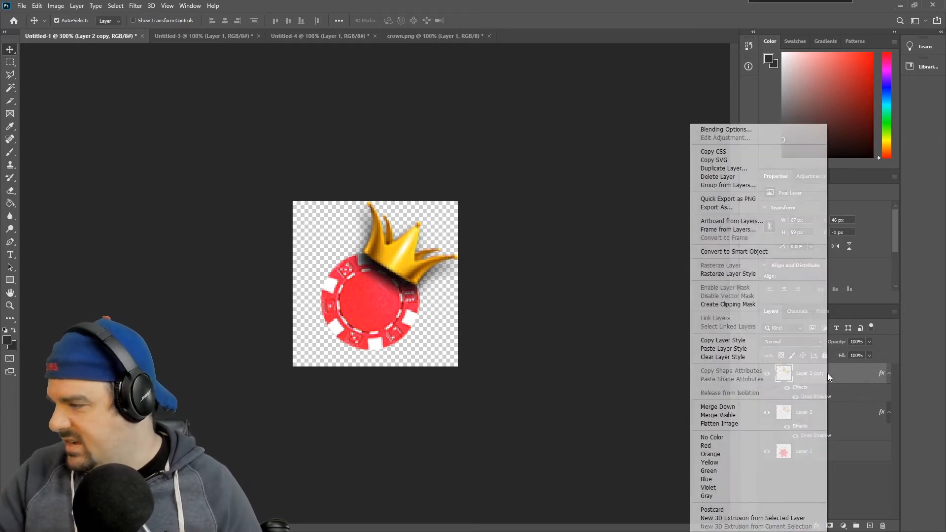
pyautogui.click(723, 340)
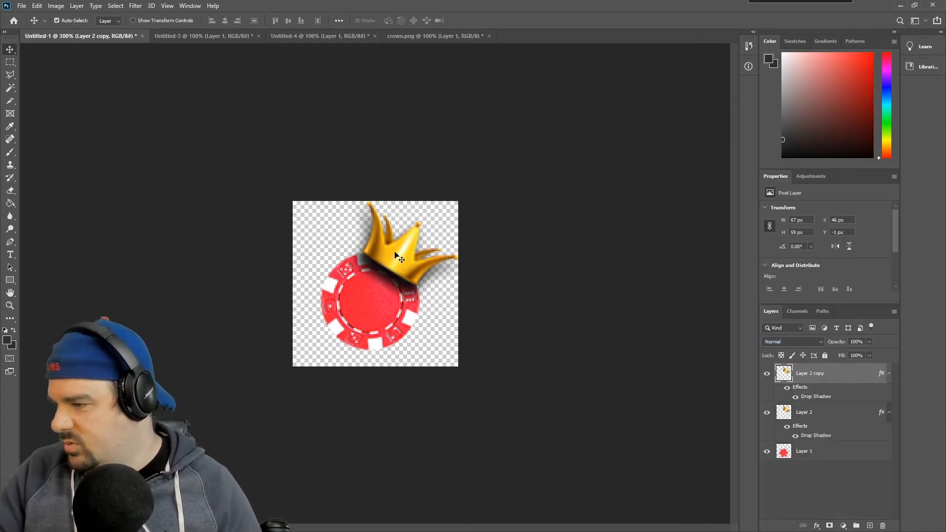
pyautogui.rightClick(818, 370)
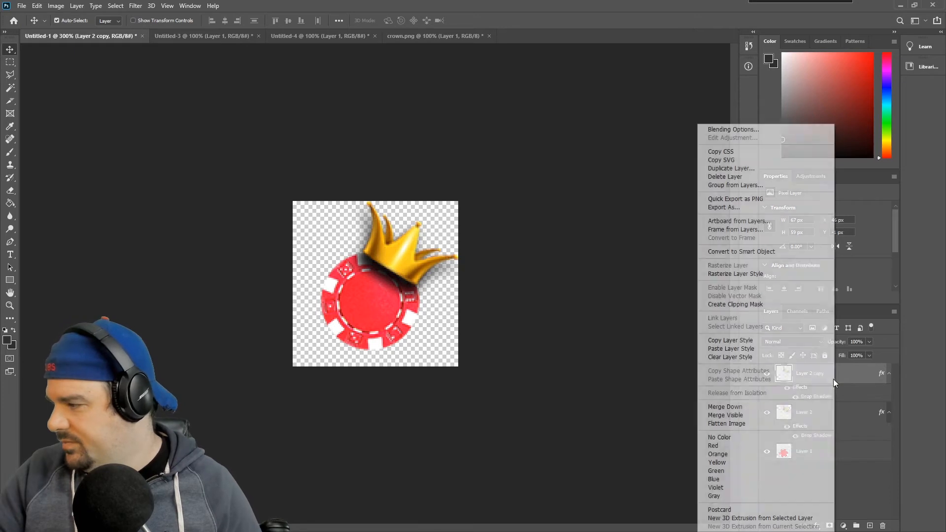
pyautogui.click(745, 357)
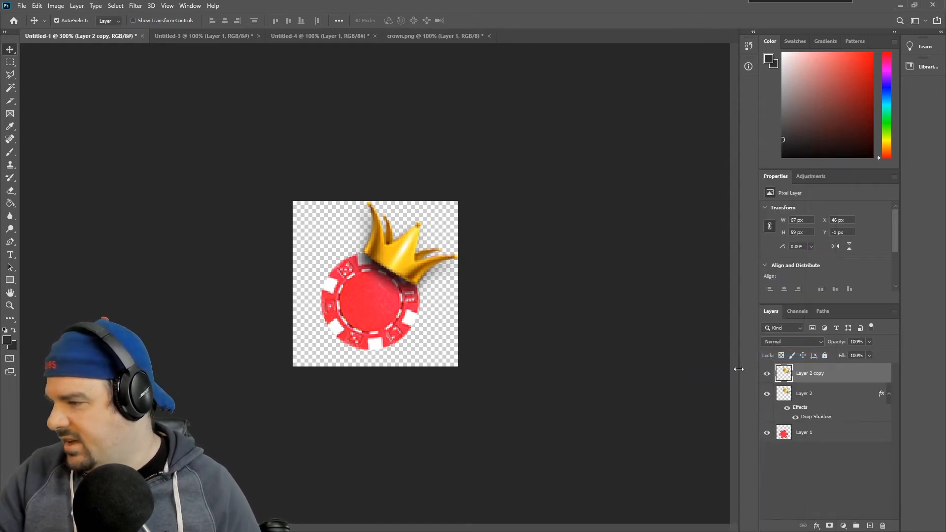
pyautogui.click(766, 375)
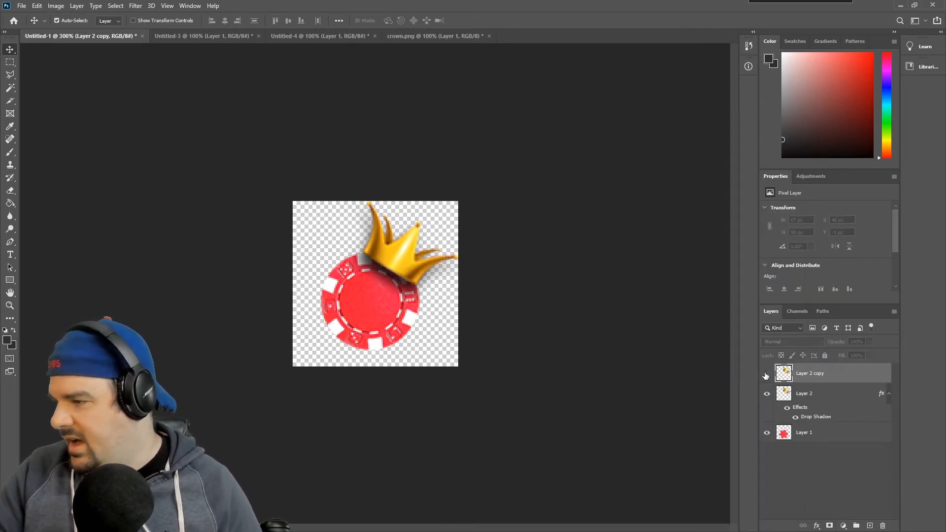
# Delete everything above the crown's lower band on Layer 2 using a polygonal lasso selection, and show Layer 2 copy again
pyautogui.click(802, 397)
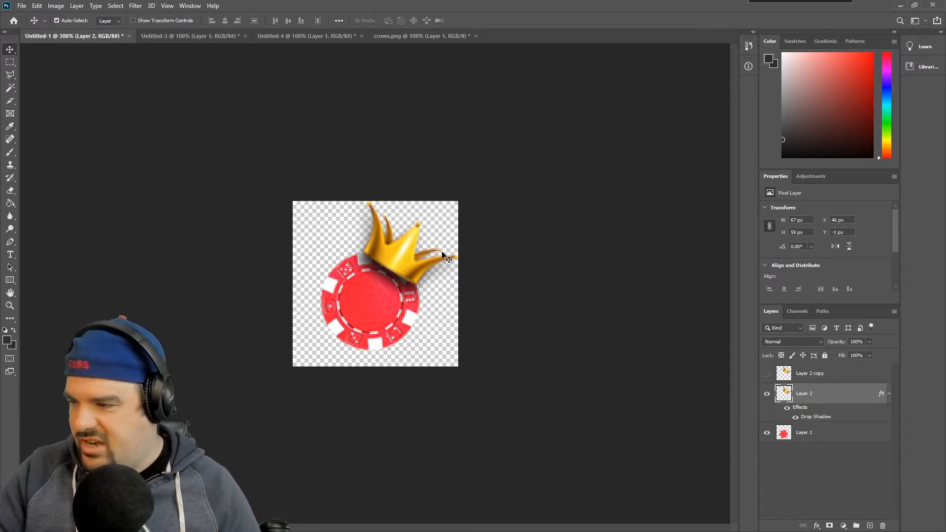
pyautogui.click(11, 76)
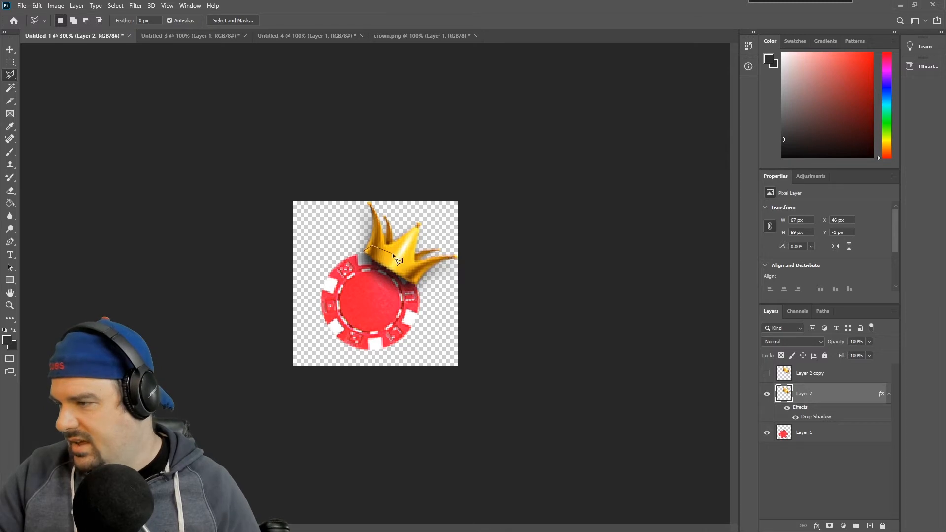
pyautogui.click(405, 265)
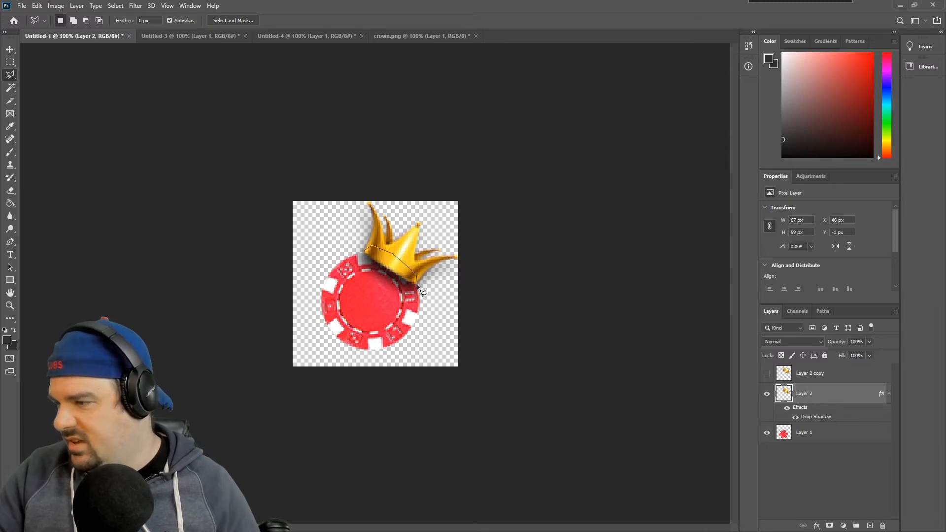
pyautogui.click(417, 287)
pyautogui.click(498, 300)
pyautogui.click(519, 267)
pyautogui.click(449, 153)
pyautogui.click(342, 146)
pyautogui.click(343, 234)
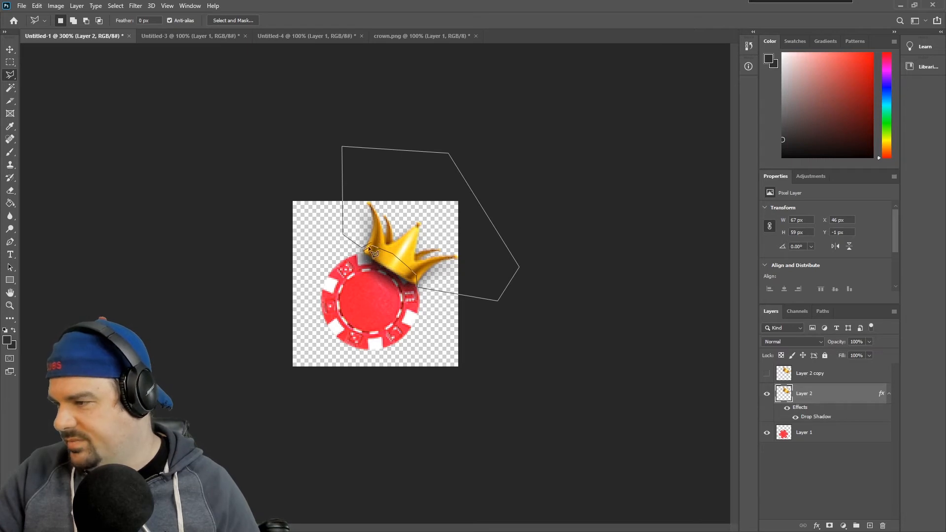
pyautogui.click(362, 247)
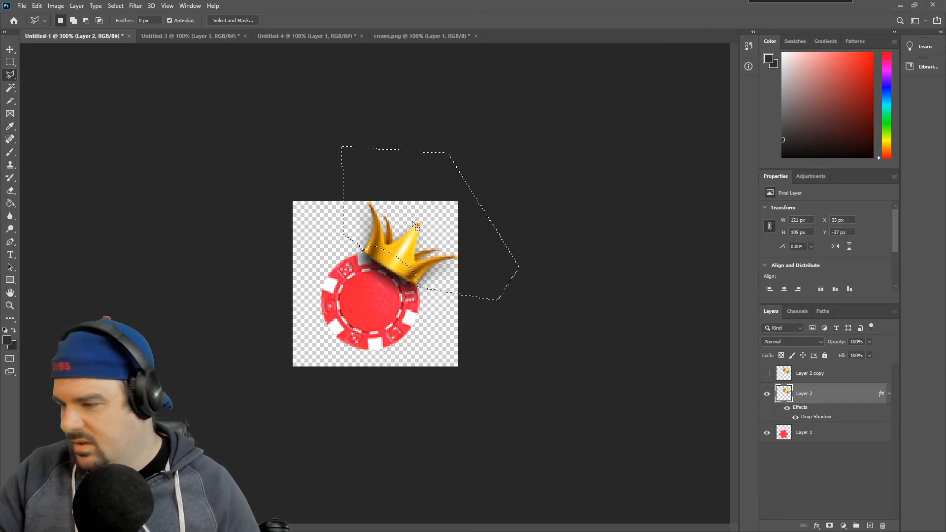
pyautogui.press('Delete')
pyautogui.hotkey('ctrl', 'd')
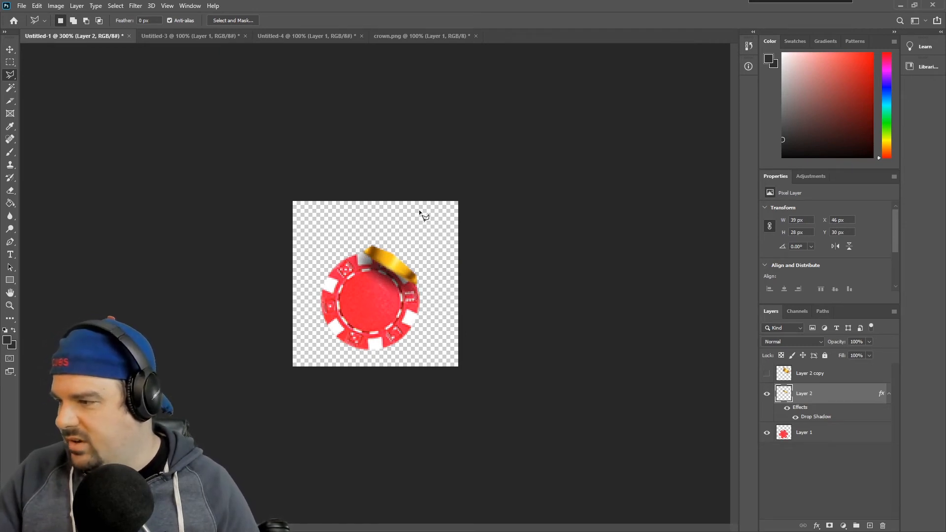
pyautogui.click(767, 375)
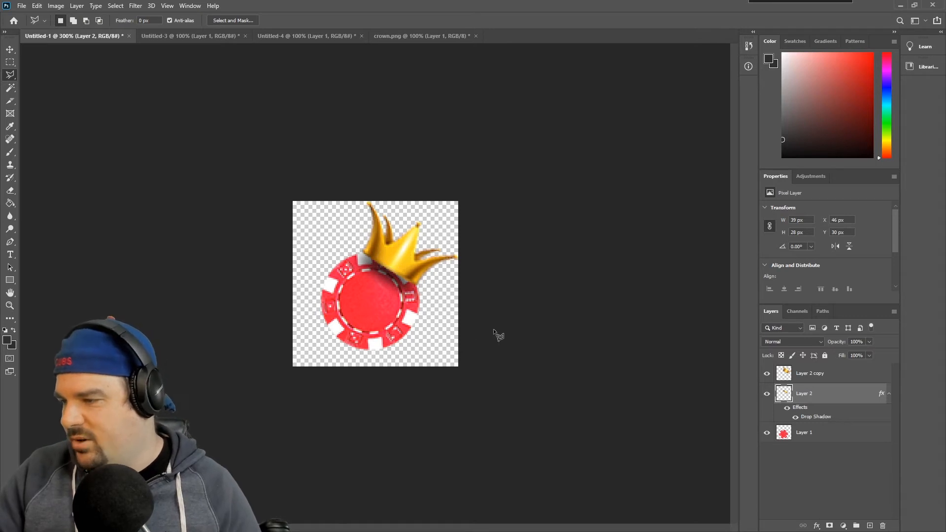
# Examine the crowned chip graphic at smaller and larger zoom levels to judge how the shadow reads
pyautogui.hotkey('ctrl', '-')
pyautogui.hotkey('ctrl', '-')
pyautogui.hotkey('ctrl', '-')
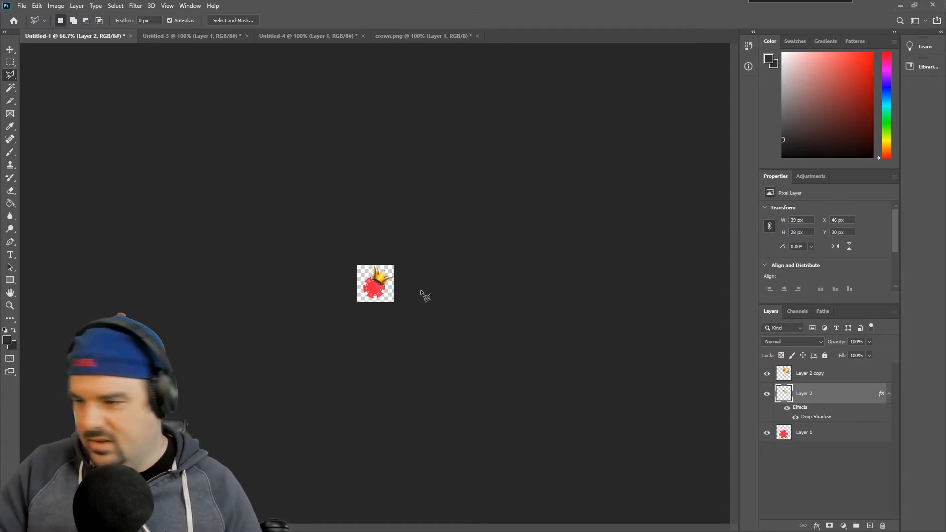
pyautogui.hotkey('ctrl', '+')
pyautogui.hotkey('ctrl', '+')
pyautogui.hotkey('ctrl', '+')
pyautogui.hotkey('ctrl', '+')
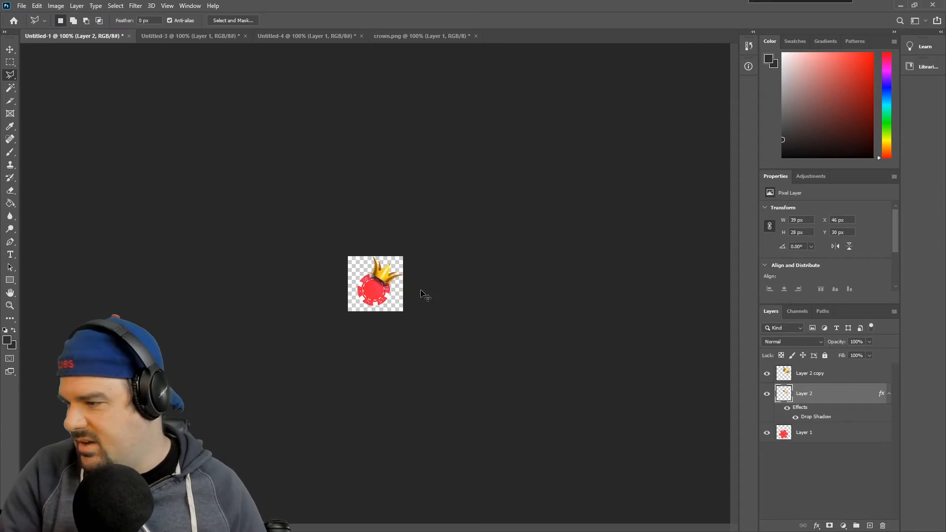
pyautogui.hotkey('ctrl', '-')
pyautogui.hotkey('ctrl', '-')
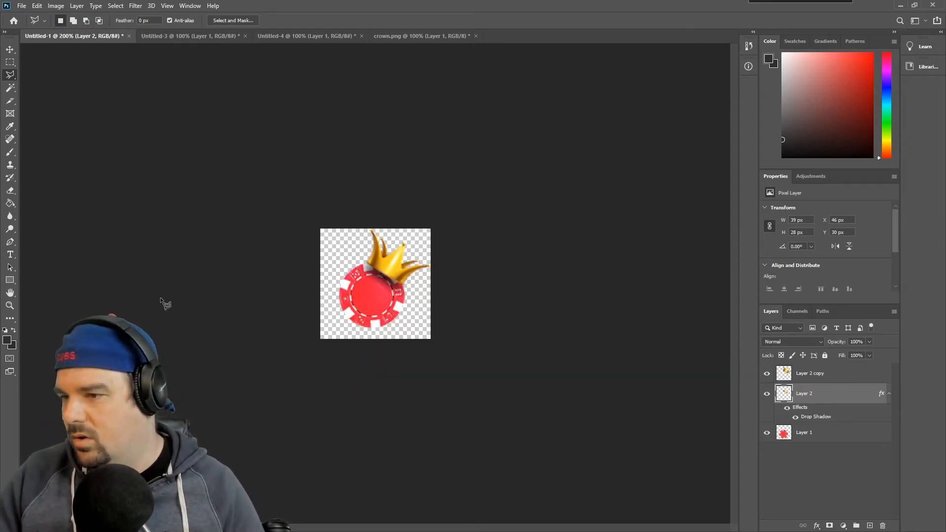
# Draw a dark rectangle about 224 × 184 px covering the whole canvas, directly above the chip layer
pyautogui.click(10, 280)
pyautogui.click(824, 437)
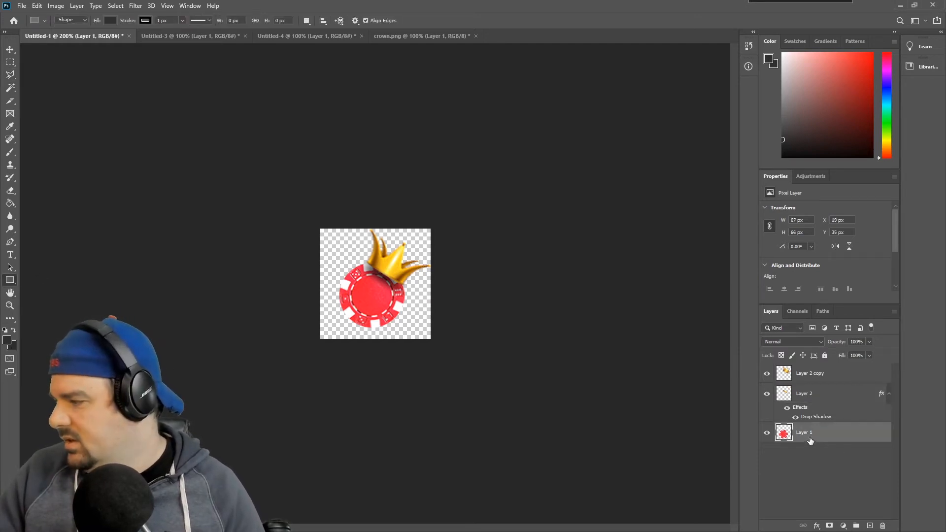
pyautogui.moveTo(287, 208); pyautogui.dragTo(508, 389)
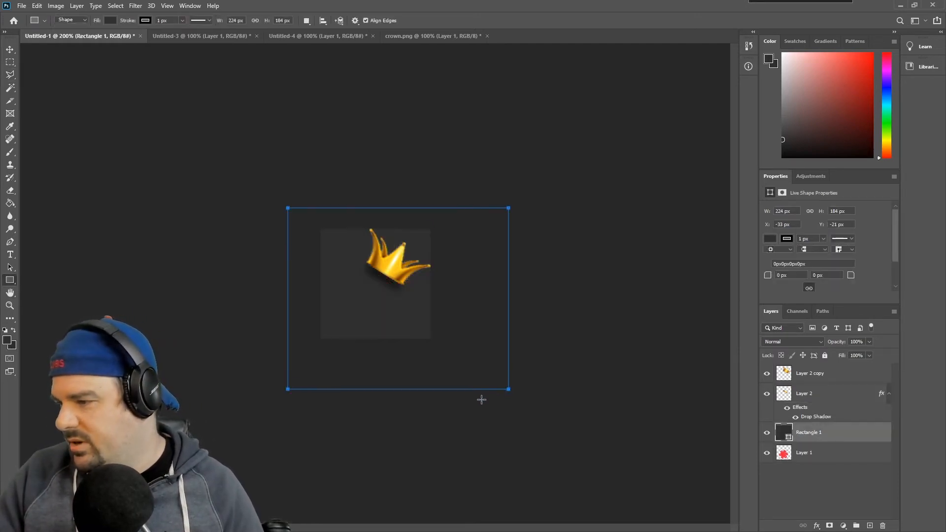
# Move the dark rectangle layer beneath the chip layer and compare the graphic with the rectangle hidden and shown
pyautogui.moveTo(816, 440); pyautogui.dragTo(815, 466)
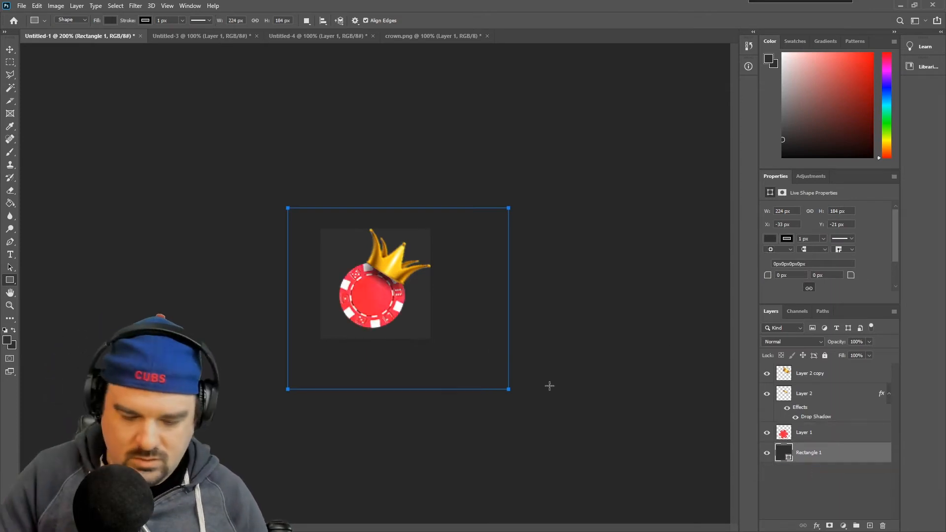
pyautogui.hotkey('ctrl', '-')
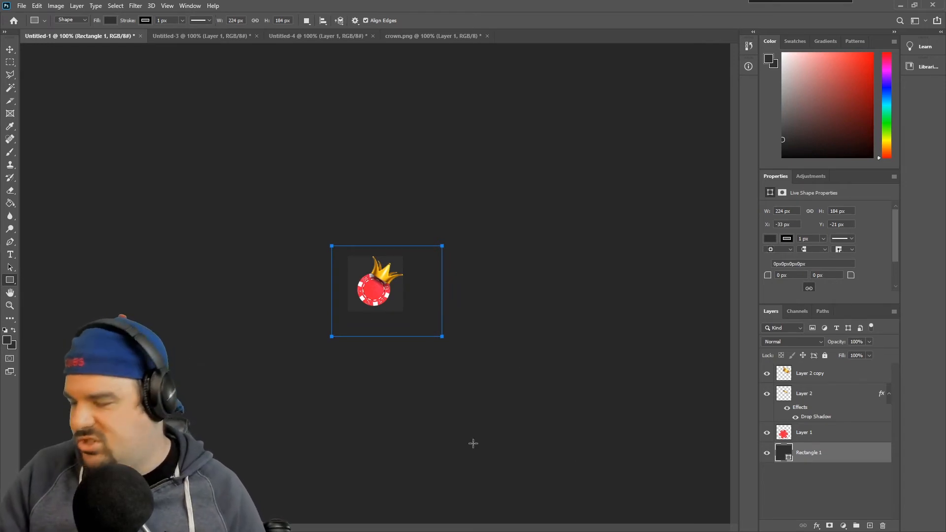
pyautogui.click(10, 50)
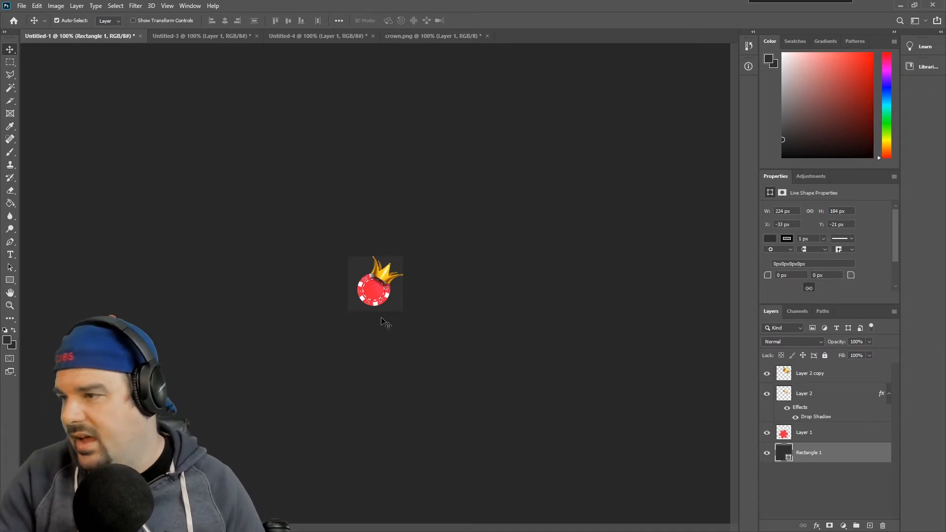
pyautogui.click(768, 453)
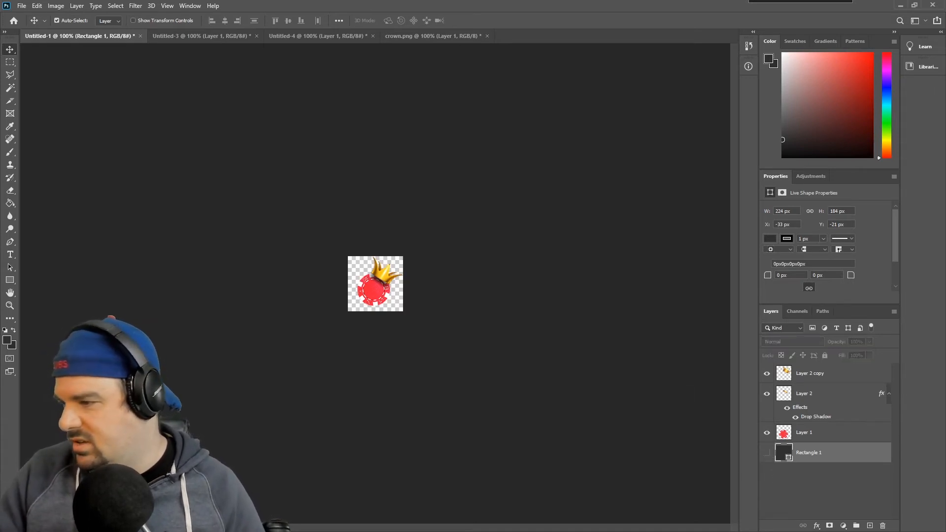
pyautogui.click(767, 453)
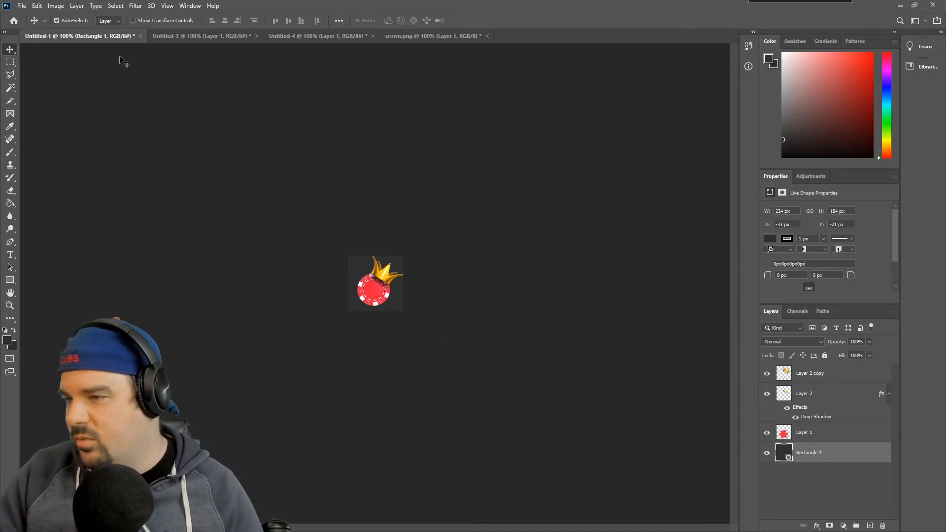
pyautogui.click(77, 6)
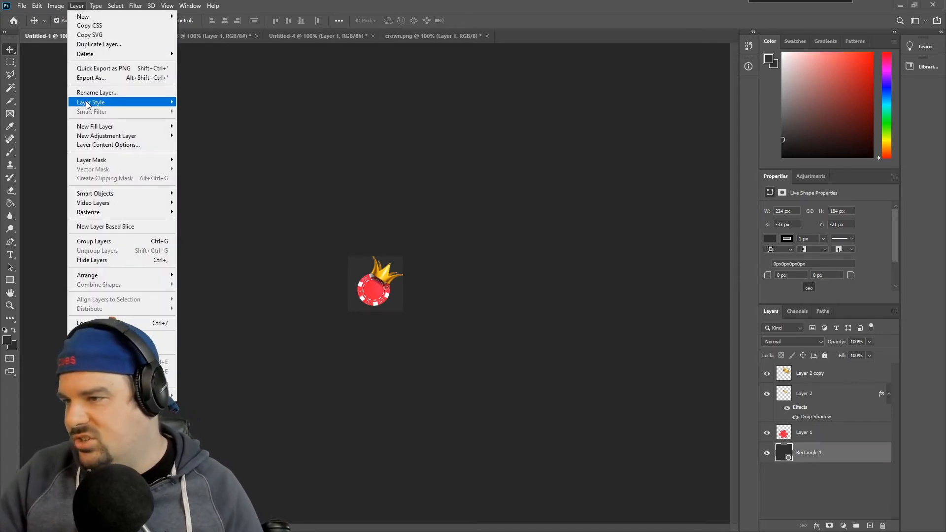
pyautogui.moveTo(111, 103)
pyautogui.click(206, 174)
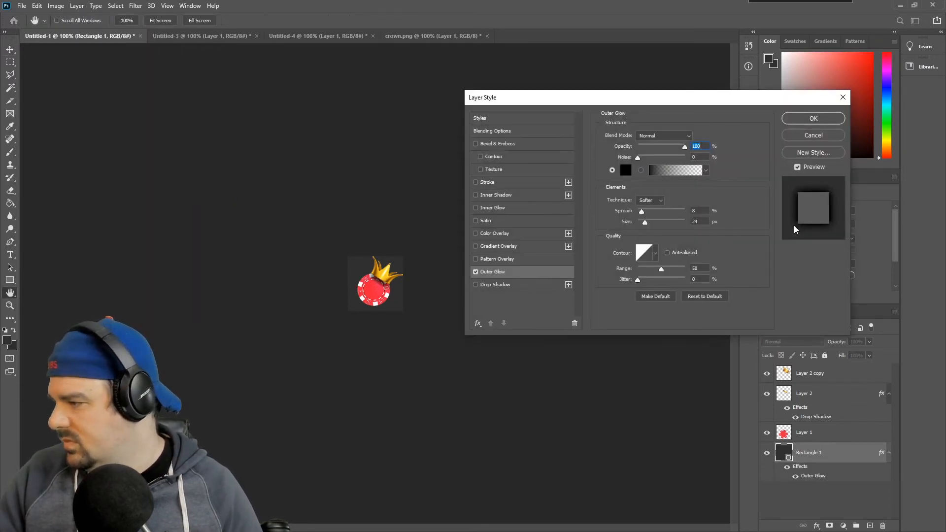
pyautogui.click(815, 138)
# Add a black Outer Glow to the chip on Layer 1 with 3% spread and a size of 6 px
pyautogui.click(821, 432)
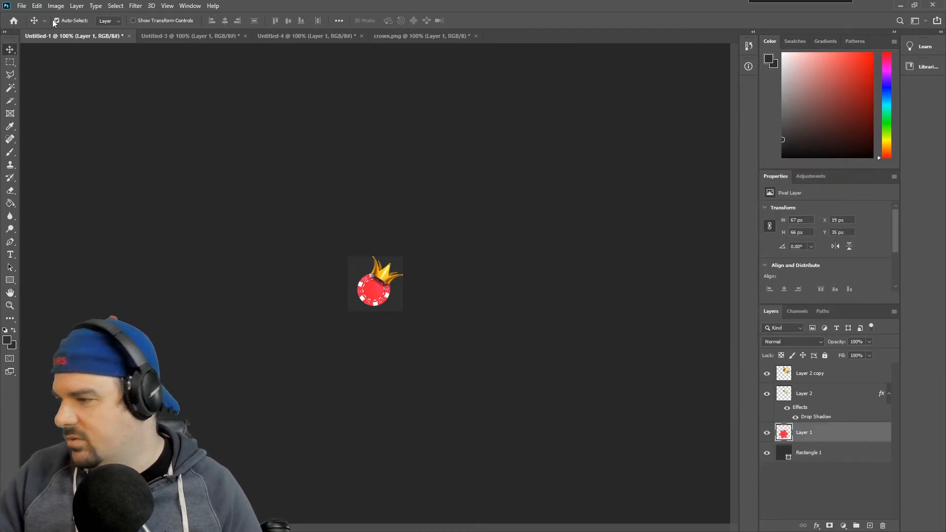
pyautogui.click(76, 5)
pyautogui.moveTo(113, 108)
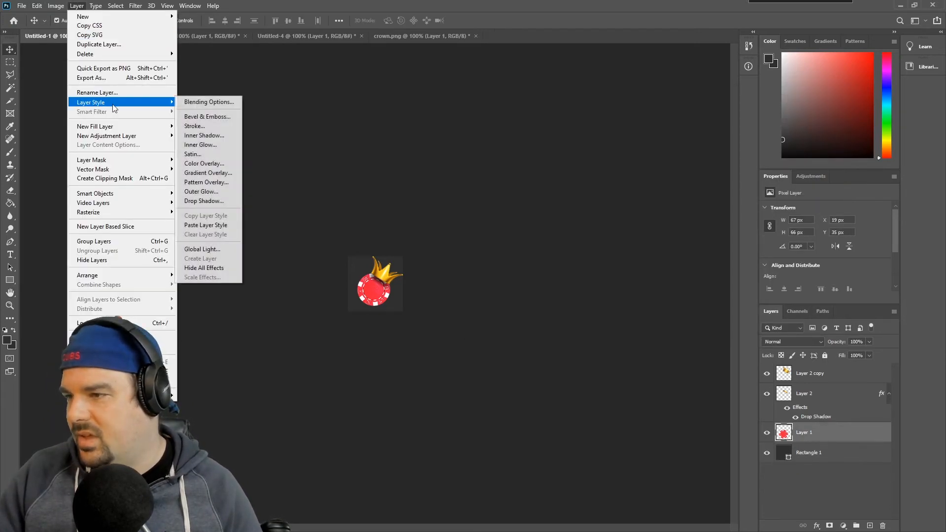
pyautogui.click(215, 192)
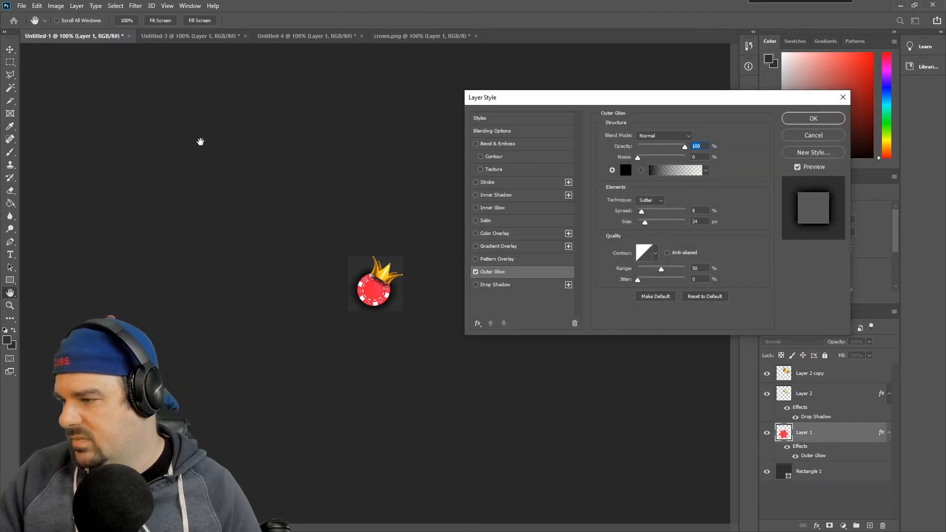
pyautogui.moveTo(641, 212); pyautogui.dragTo(640, 225)
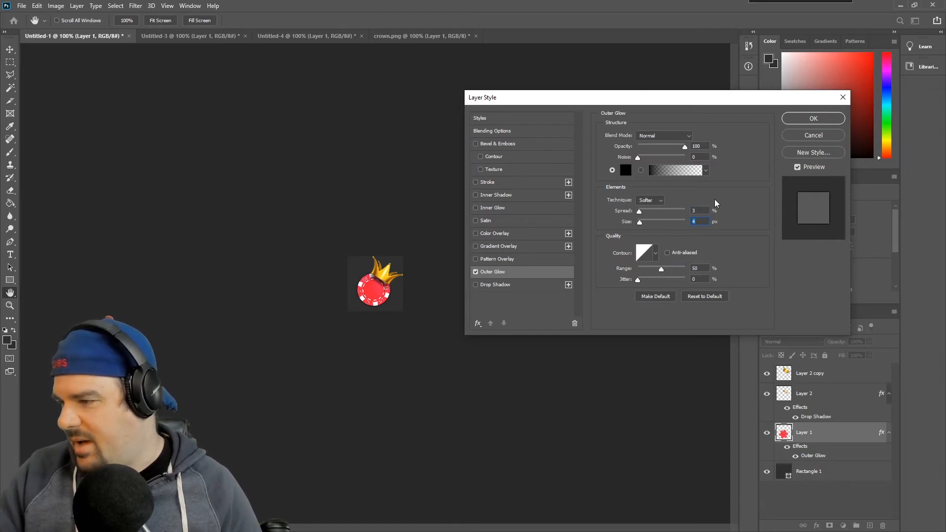
pyautogui.click(814, 119)
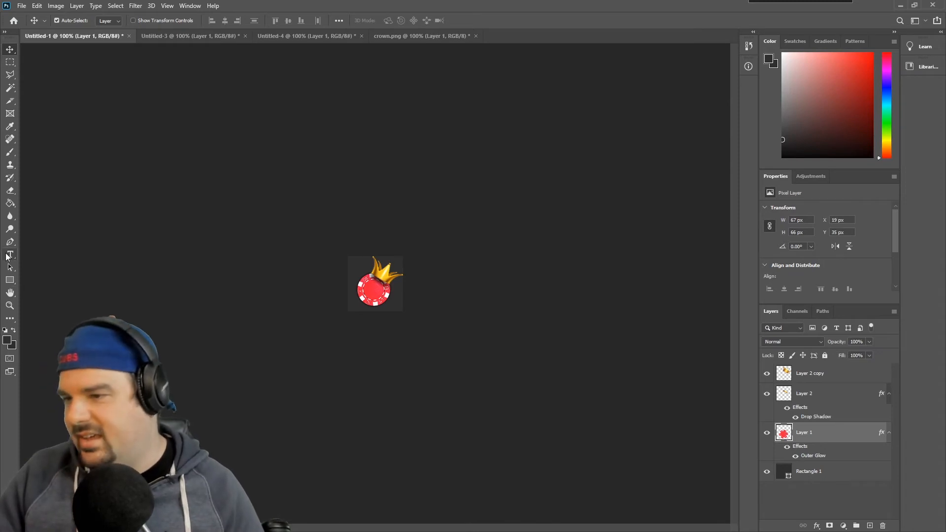
pyautogui.click(814, 474)
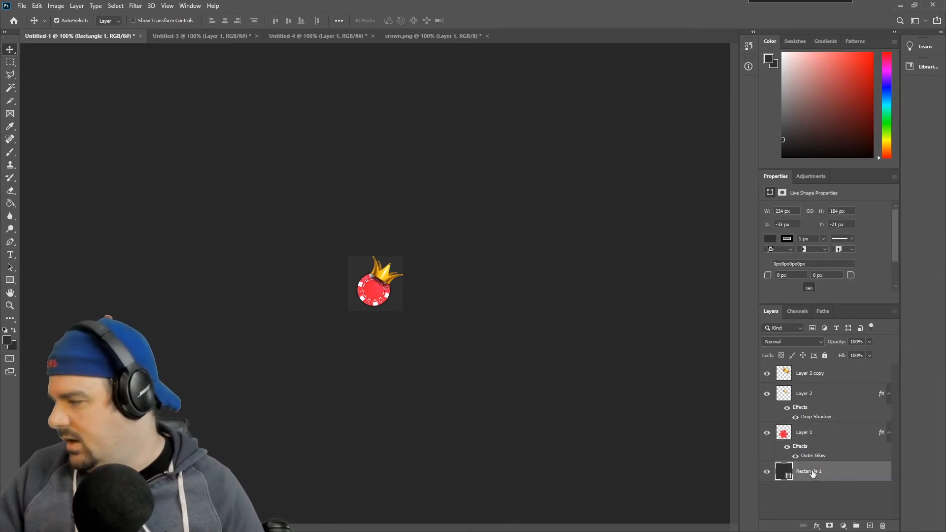
pyautogui.click(10, 254)
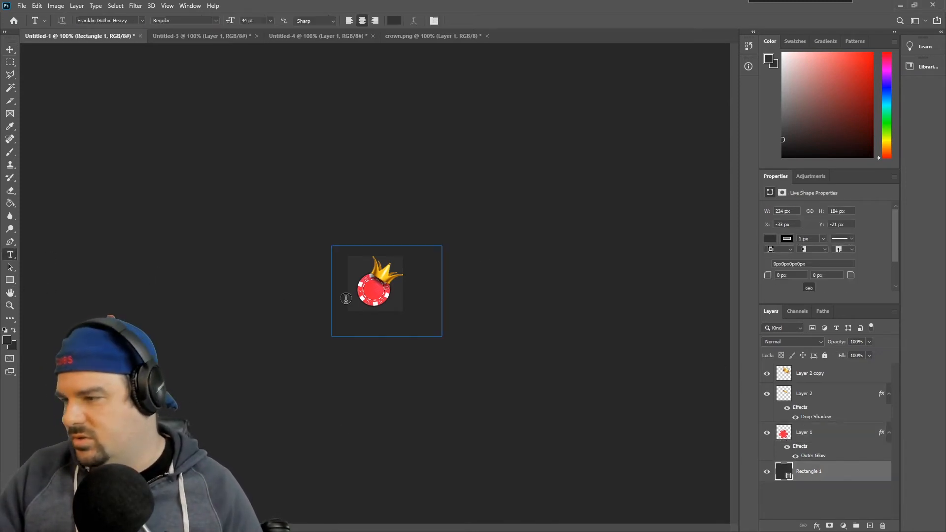
pyautogui.click(400, 308)
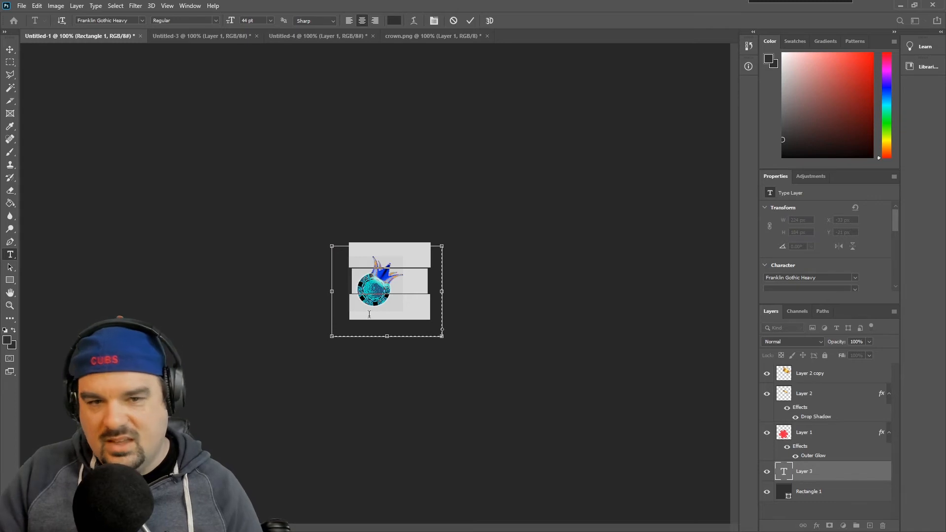
pyautogui.click(817, 495)
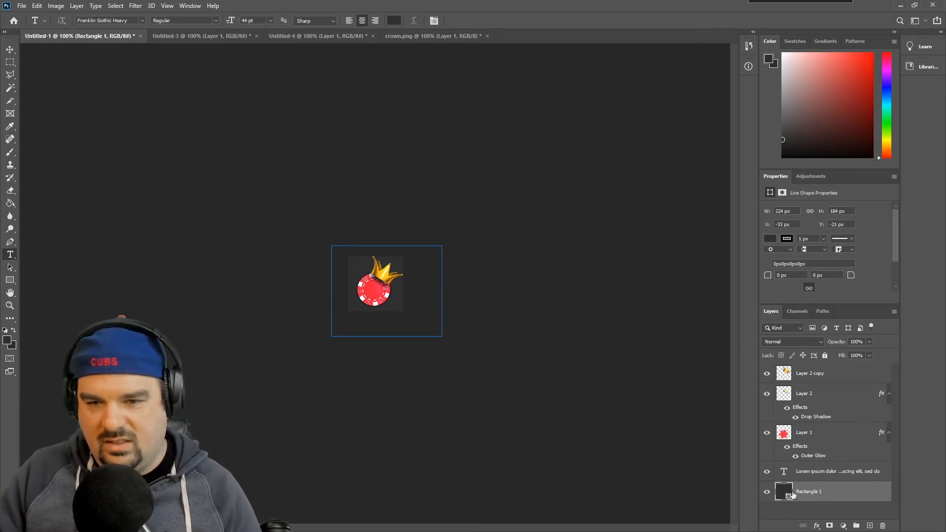
pyautogui.hotkey('ctrl', 'z')
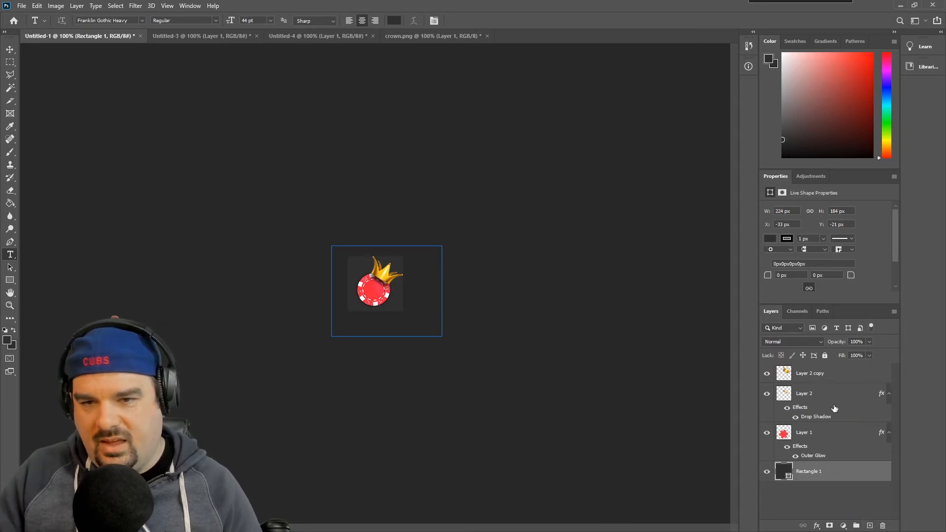
# Add a new layer above the dark rectangle and enter the text "king" over the chip in Franklin Gothic Heavy, 44 pt
pyautogui.click(870, 526)
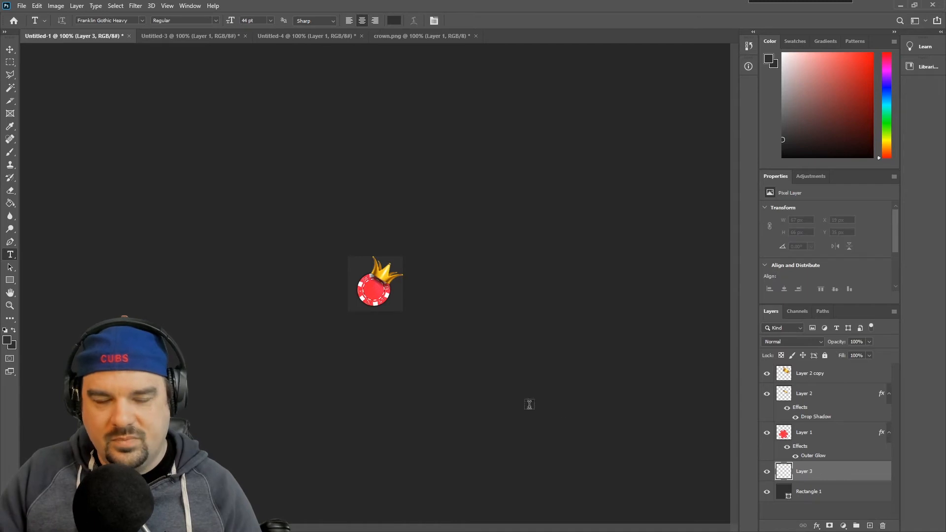
pyautogui.click(369, 288)
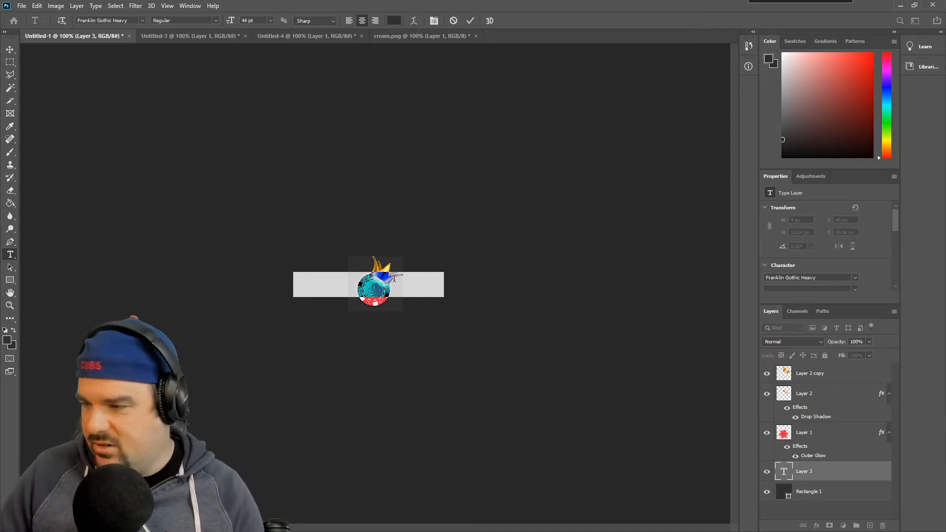
pyautogui.write('100')
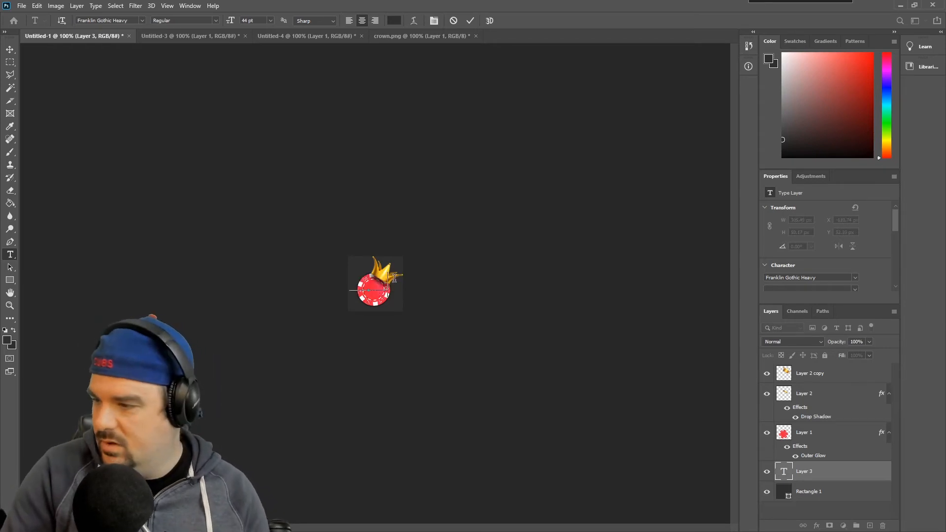
# Color the king text white (ffffff) and move its layer to the top of the layer stack
pyautogui.hotkey('ctrl', 'a')
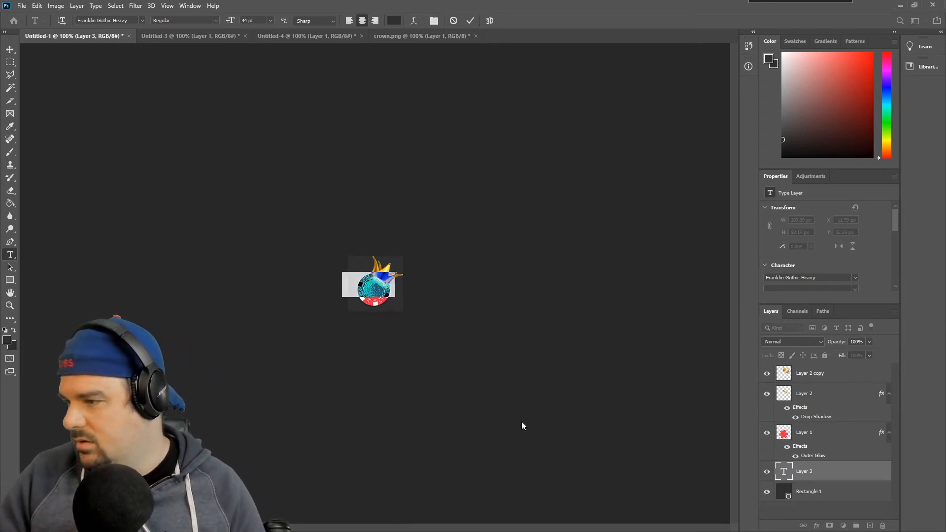
pyautogui.click(391, 20)
pyautogui.write('ffffff')
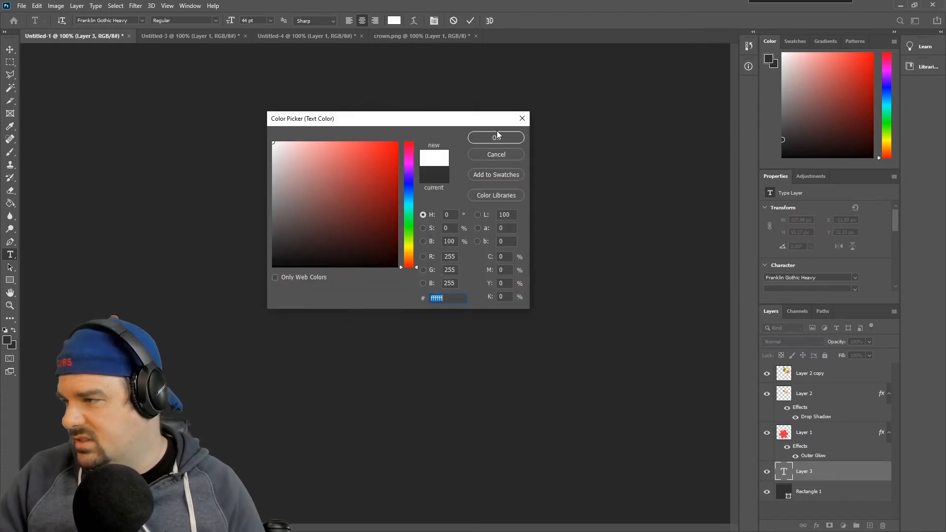
pyautogui.click(494, 137)
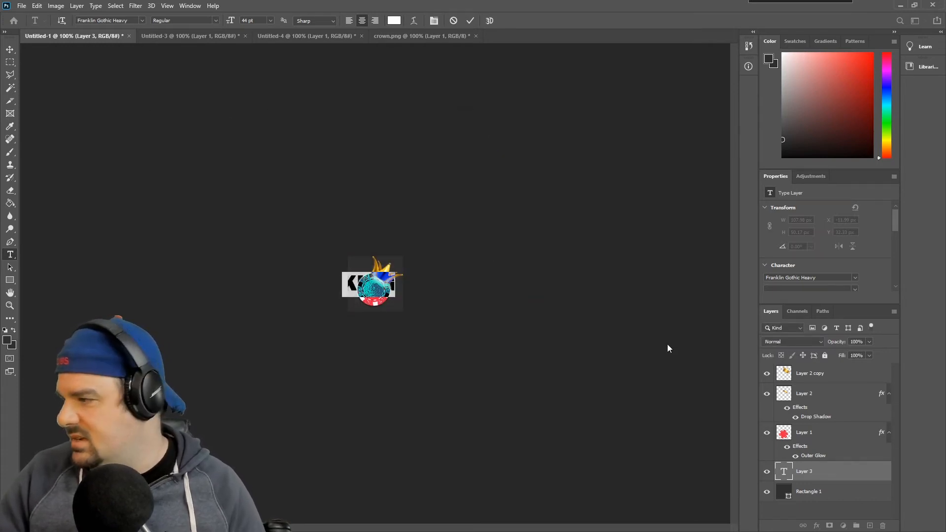
pyautogui.moveTo(807, 471); pyautogui.dragTo(811, 364)
# Shift the king text right and down over the chip's lower part, to X 3.01 px and Y 68.33 px
pyautogui.click(9, 50)
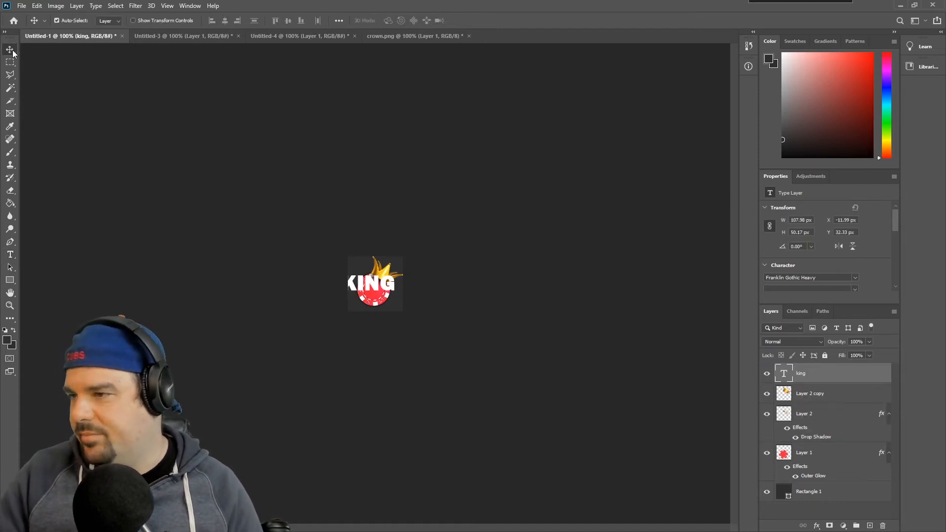
pyautogui.hotkey('shift', 'Right')
pyautogui.hotkey('shift', 'Down')
pyautogui.hotkey('shift', 'Right')
pyautogui.press('Left')
pyautogui.press('Left')
pyautogui.press('Left')
pyautogui.press('Down')
pyautogui.press('Down')
pyautogui.press('Down')
pyautogui.press('Left')
pyautogui.press('Left')
pyautogui.press('Down')
pyautogui.press('Down')
pyautogui.press('Down')
pyautogui.press('Down')
pyautogui.press('Down')
pyautogui.press('Down')
pyautogui.press('Down')
pyautogui.press('Down')
pyautogui.press('Down')
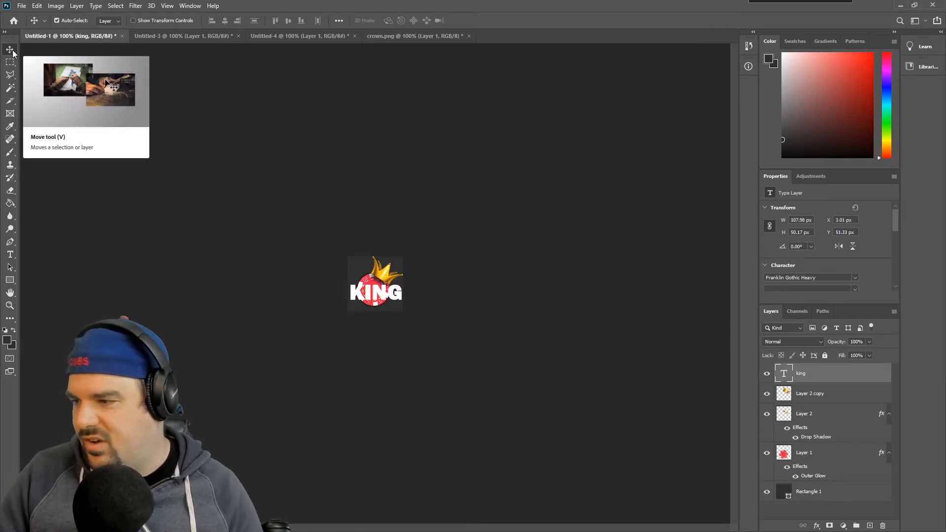
pyautogui.press('Down')
pyautogui.press('Down')
pyautogui.press('Down')
pyautogui.press('Down')
pyautogui.press('Down')
pyautogui.press('Down')
pyautogui.press('Down')
pyautogui.press('Down')
pyautogui.press('Down')
pyautogui.press('Down')
pyautogui.press('Down')
pyautogui.press('Down')
pyautogui.press('Down')
pyautogui.press('Down')
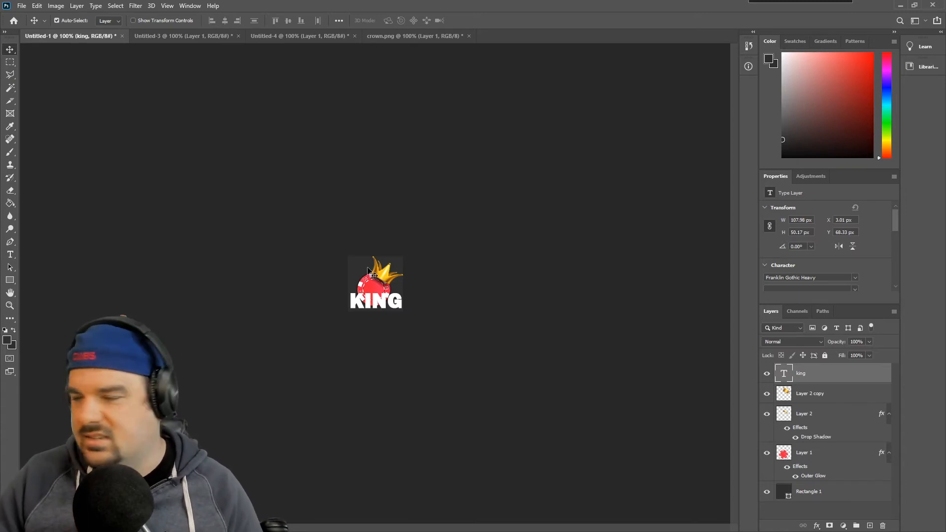
# Try the ACID LABEL___ font on the king text and undo the font change
pyautogui.click(14, 255)
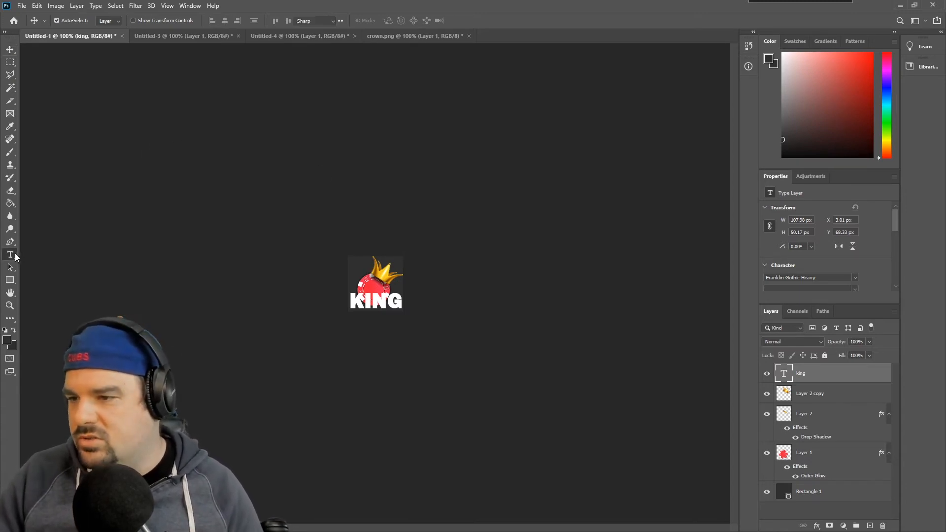
pyautogui.click(143, 21)
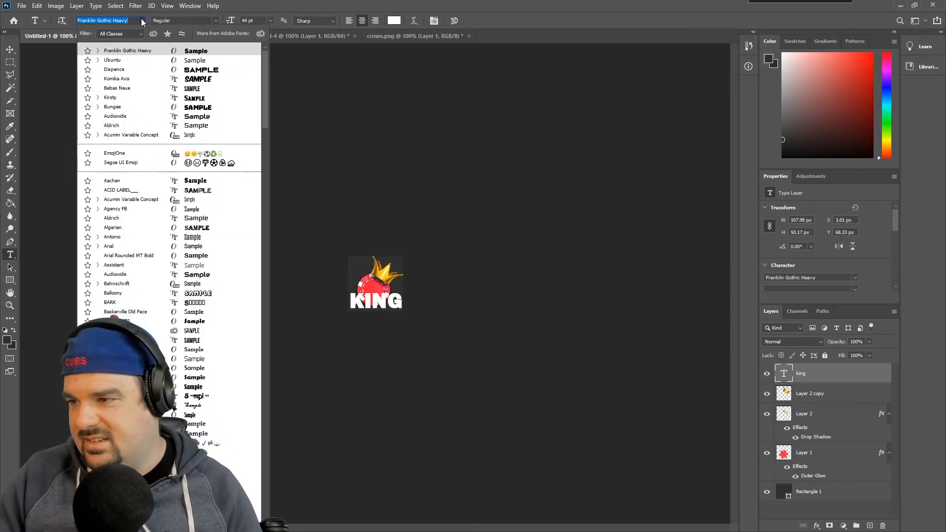
pyautogui.click(186, 195)
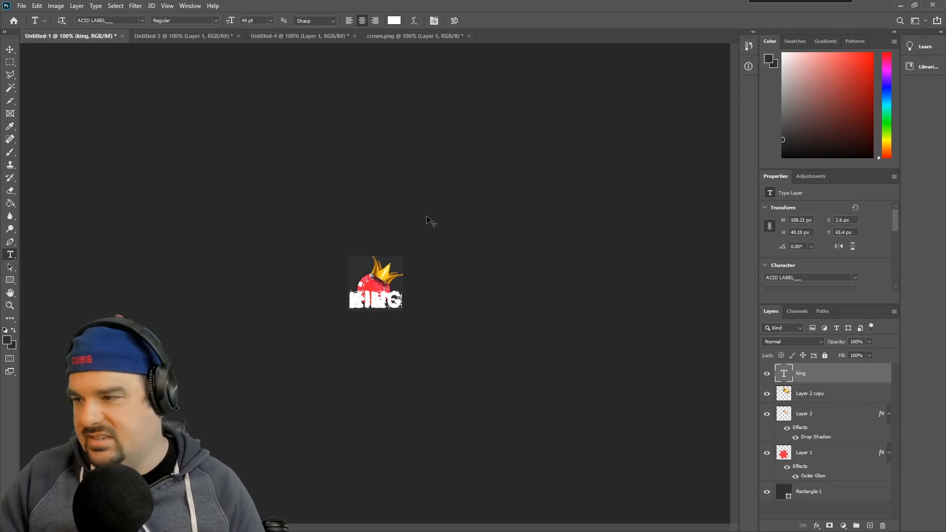
pyautogui.hotkey('ctrl', 'z')
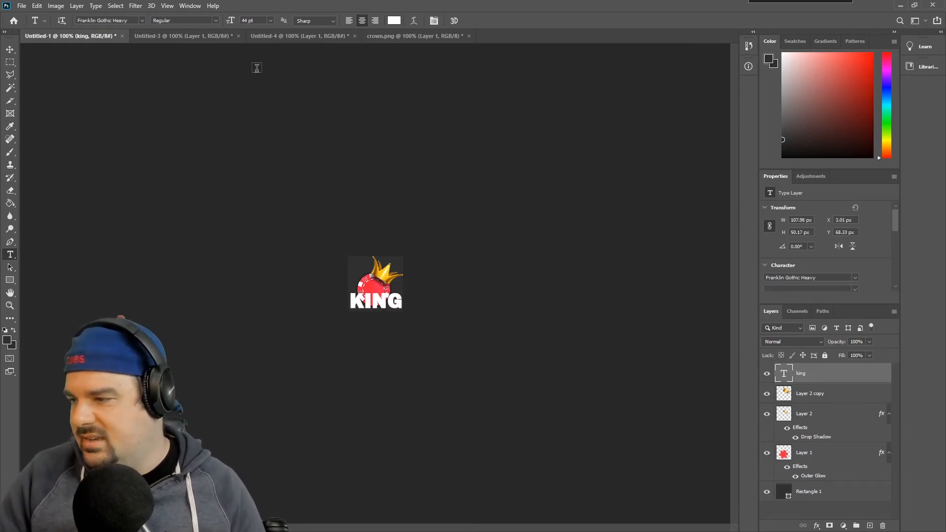
# Nudge the king text slightly left and down to X 2.01 px and Y 70.33 px
pyautogui.click(11, 53)
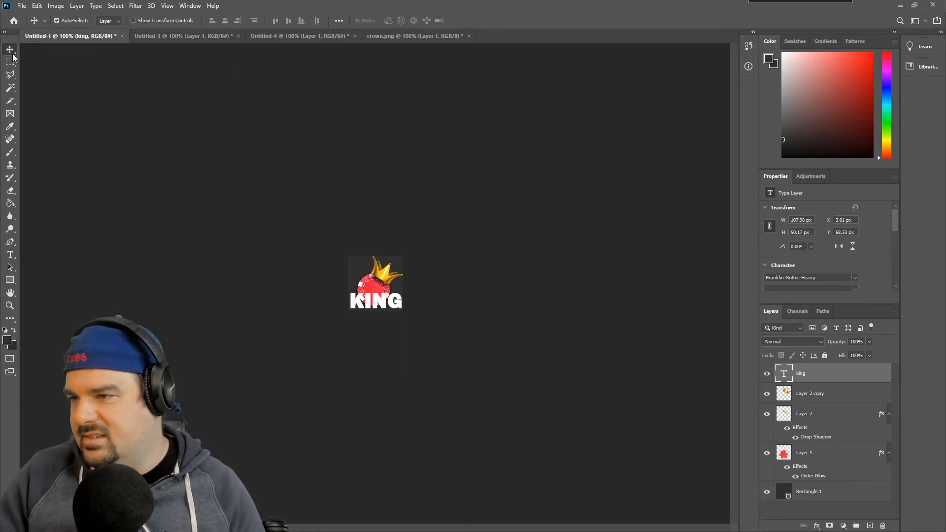
pyautogui.press('Left')
pyautogui.press('Down')
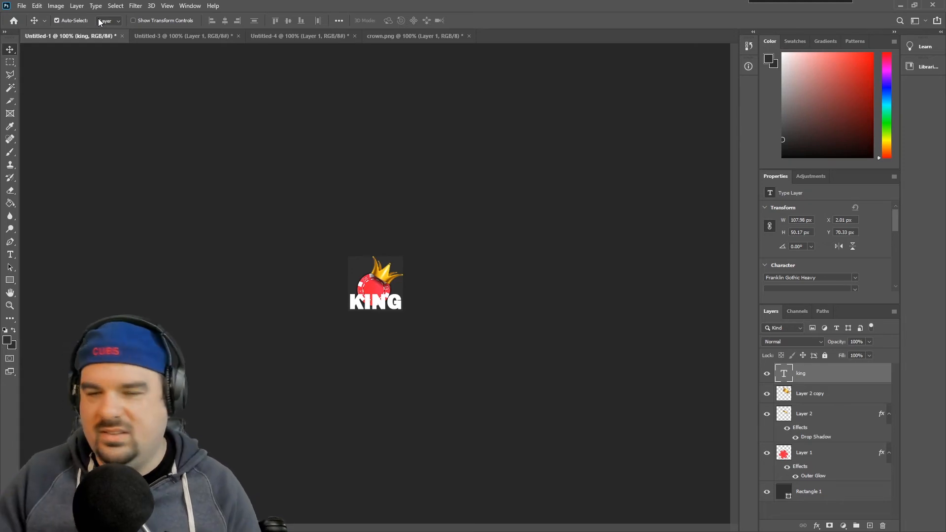
# Add a gradient overlay to the king text layer and open its gradient for editing
pyautogui.click(77, 6)
pyautogui.moveTo(92, 103)
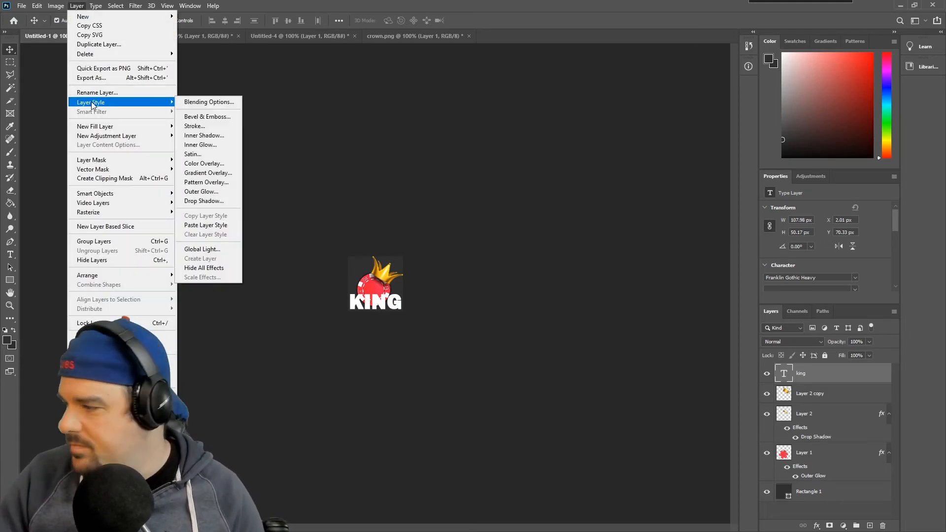
pyautogui.click(208, 172)
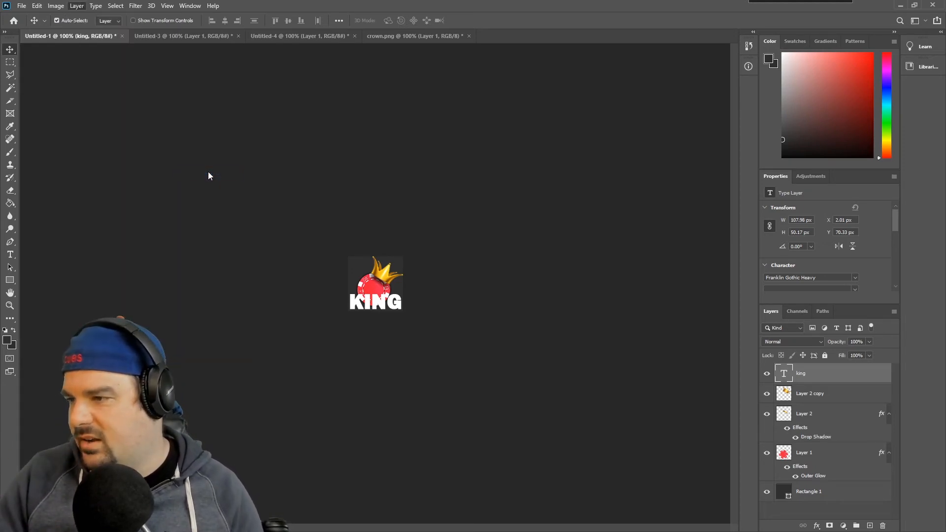
pyautogui.moveTo(649, 102); pyautogui.dragTo(622, 215)
pyautogui.click(627, 270)
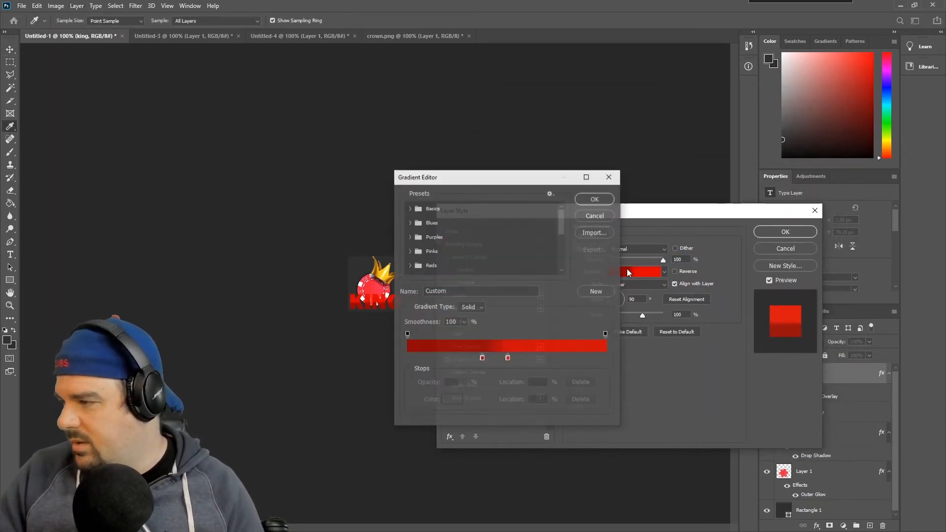
pyautogui.moveTo(459, 188); pyautogui.dragTo(517, 126)
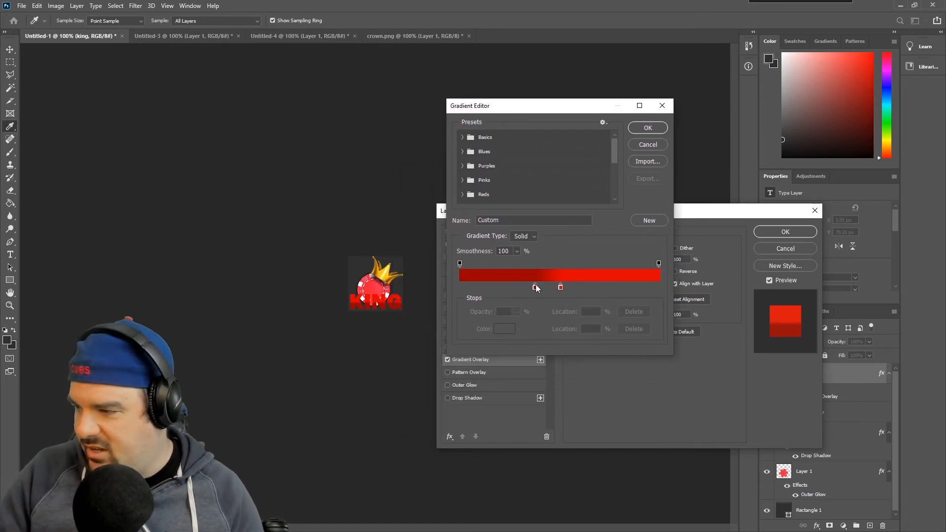
pyautogui.click(483, 288)
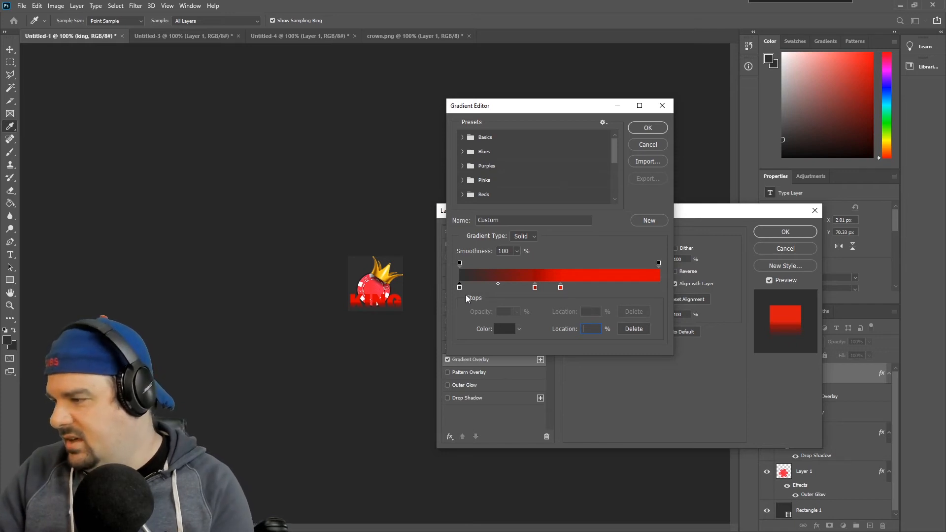
pyautogui.click(633, 328)
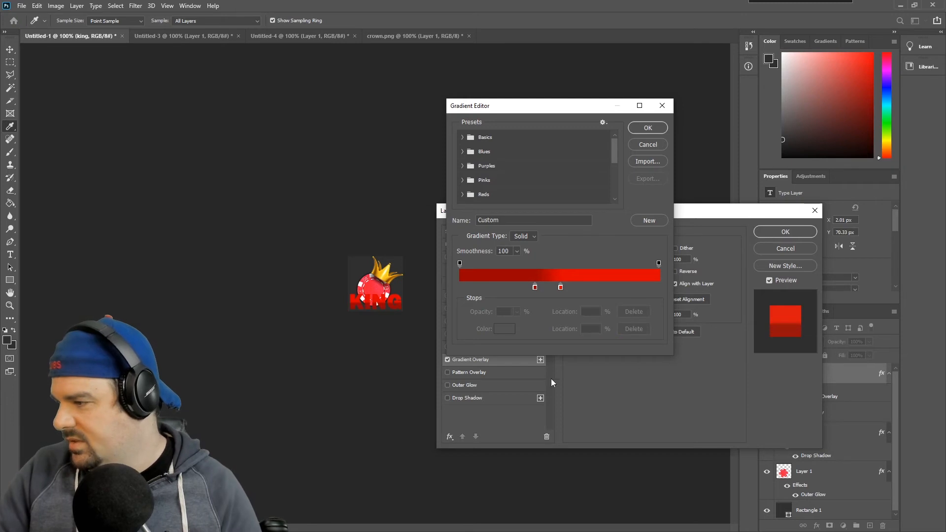
pyautogui.click(483, 287)
pyautogui.click(641, 330)
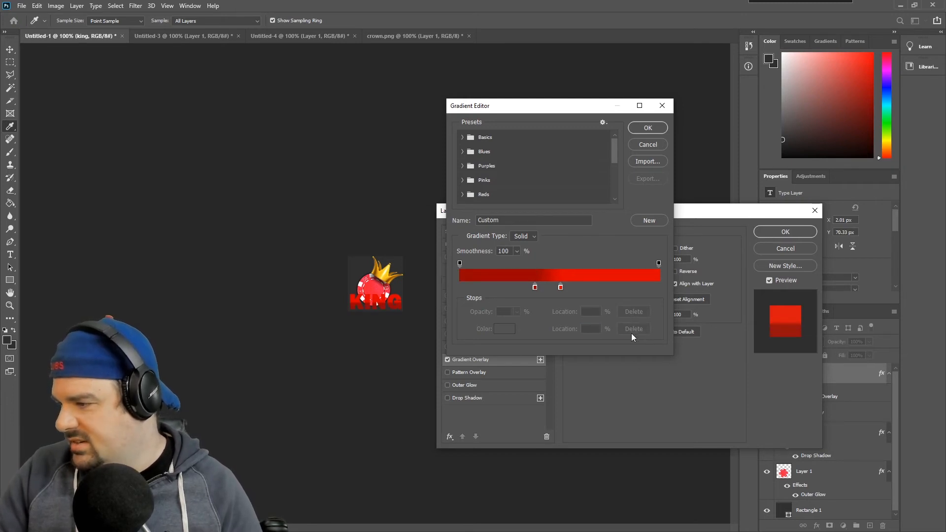
# Place the gradient's dark red stop at 38% and recolor it with dark gold e8ae0f sampled from the crown
pyautogui.moveTo(535, 287)
pyautogui.mouseDown()
pyautogui.moveTo(525, 290)
pyautogui.moveTo(543, 290)
pyautogui.moveTo(538, 296)
pyautogui.mouseUp()
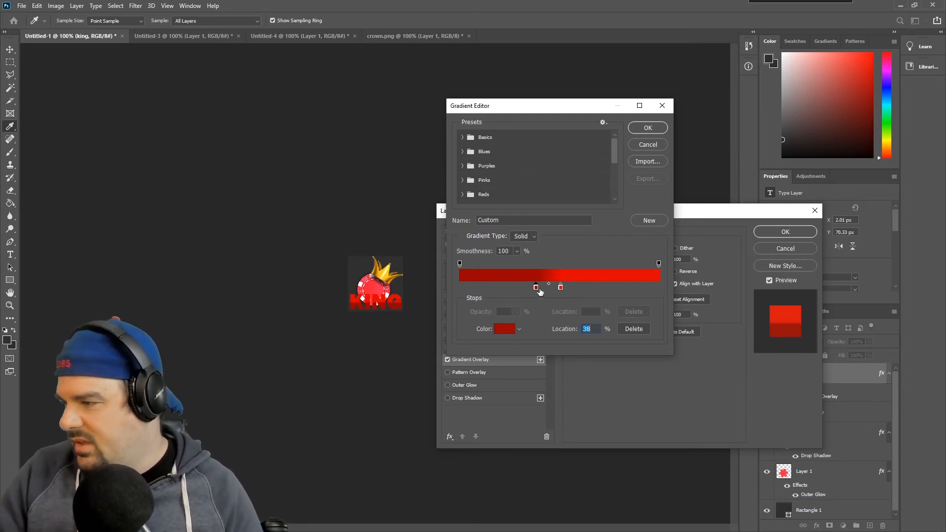
pyautogui.click(504, 331)
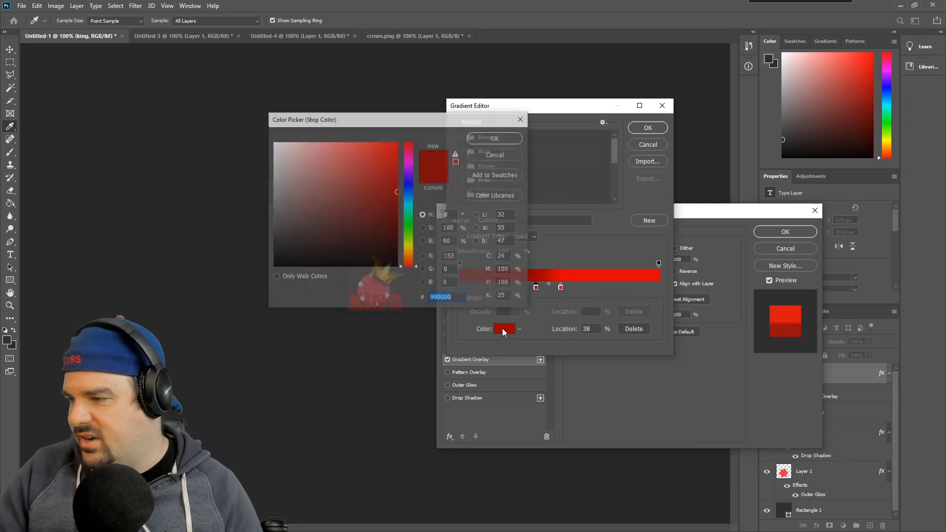
pyautogui.click(412, 253)
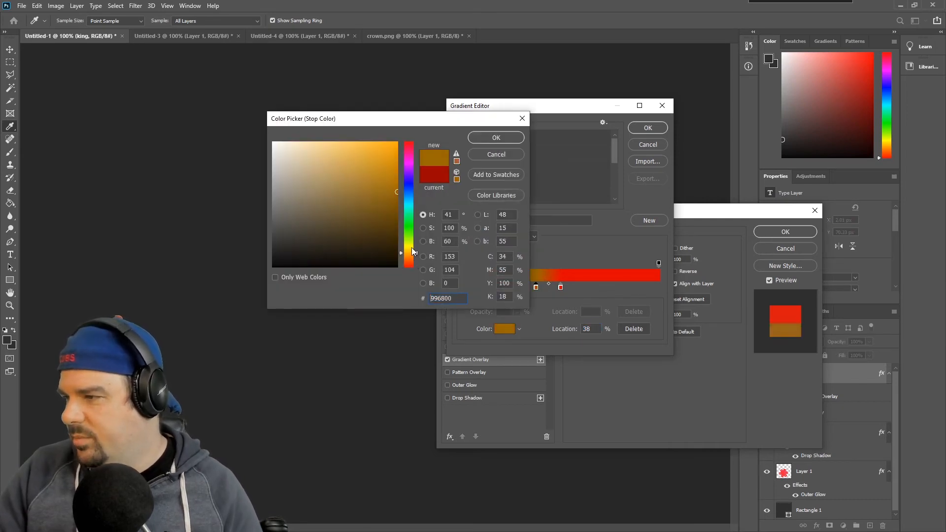
pyautogui.write('ffffff')
pyautogui.moveTo(398, 125); pyautogui.dragTo(182, 237)
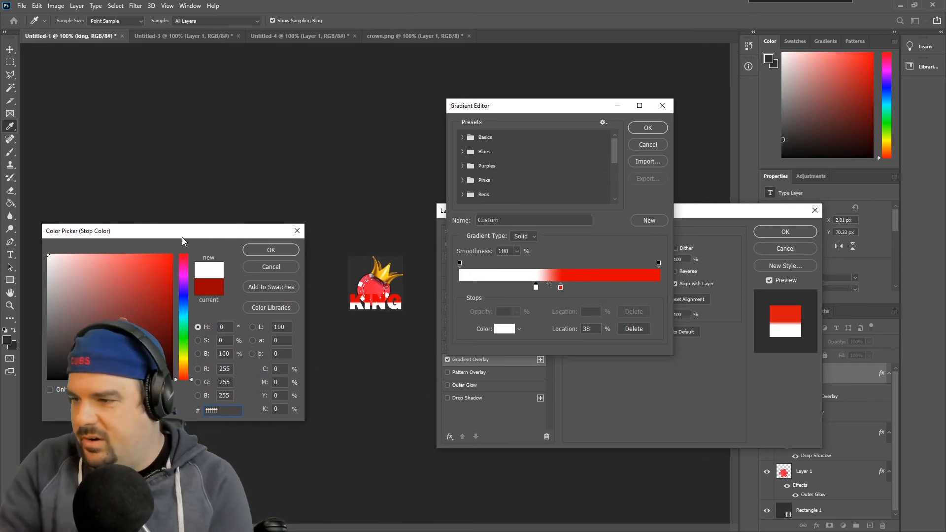
pyautogui.click(381, 270)
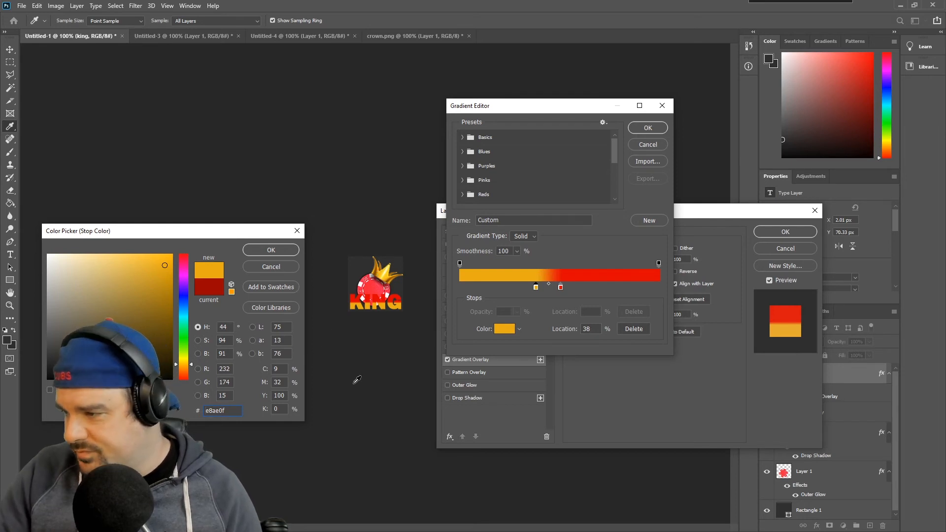
pyautogui.click(272, 251)
# Recolor the gradient's bright red stop at 51% with the lighter gold fcd21f sampled from the crown
pyautogui.click(561, 289)
pyautogui.click(505, 330)
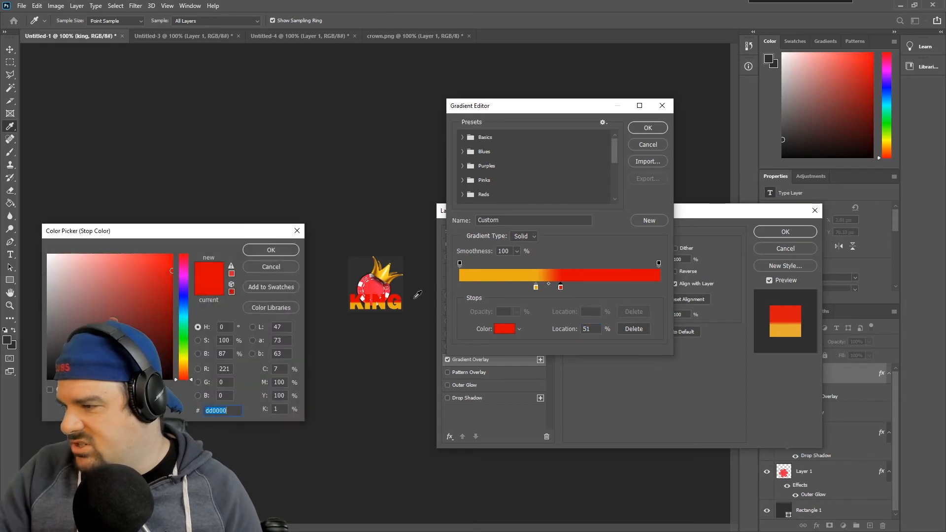
pyautogui.click(384, 270)
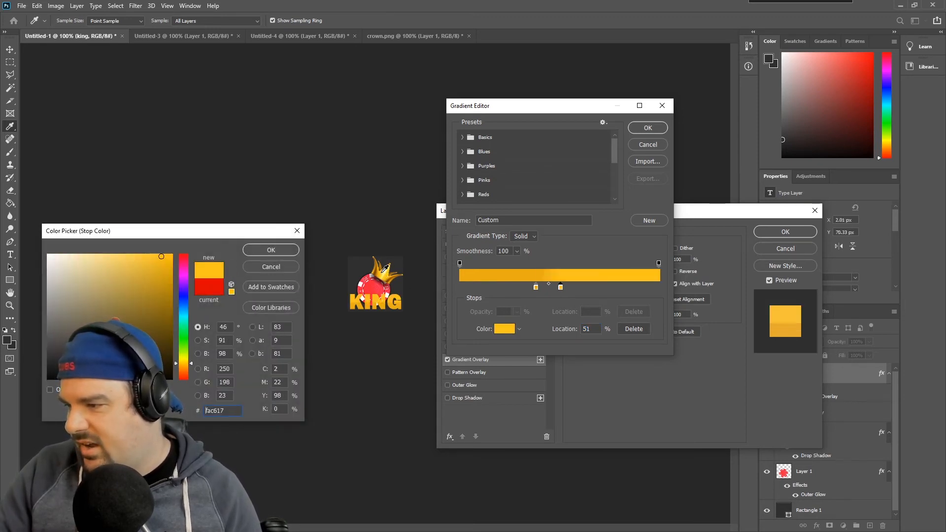
pyautogui.click(385, 269)
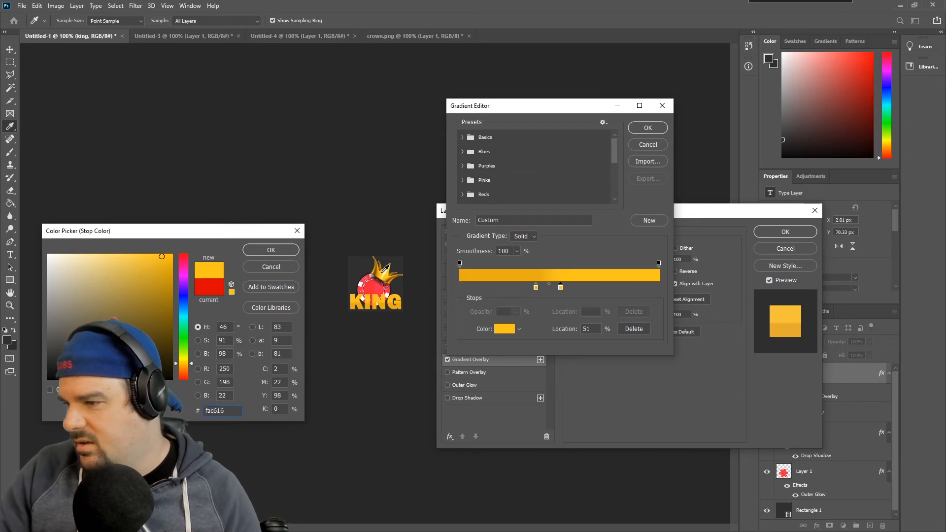
pyautogui.click(388, 267)
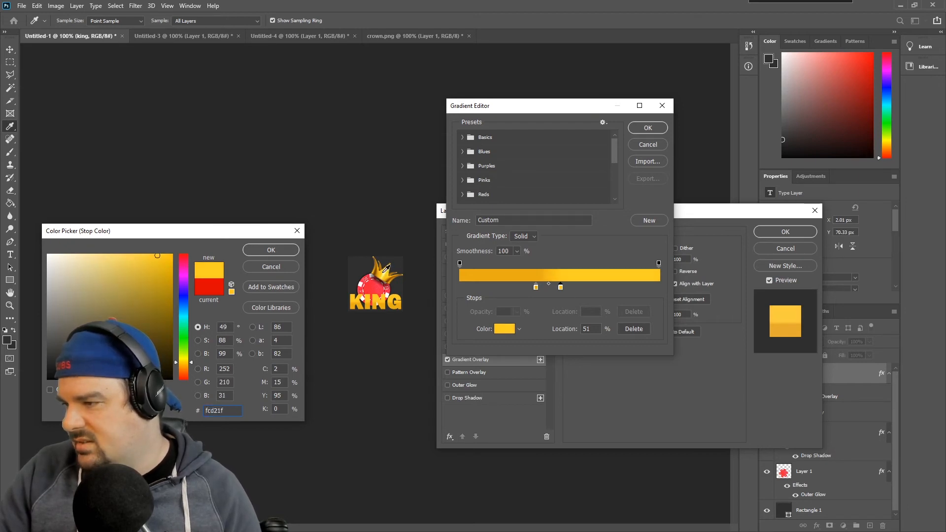
pyautogui.click(272, 251)
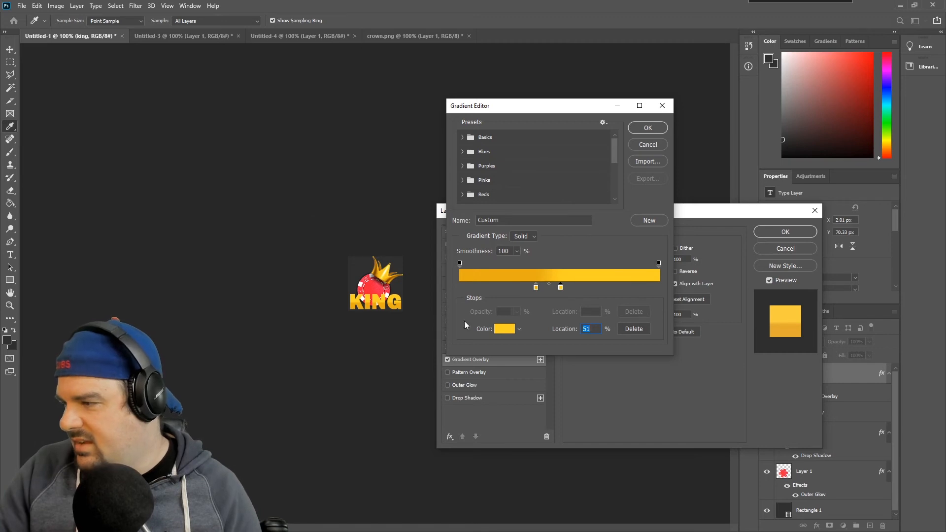
# Spread the two gold gradient stops further apart, with the darker one at 32%, and accept the gradient
pyautogui.moveTo(565, 288); pyautogui.dragTo(514, 290)
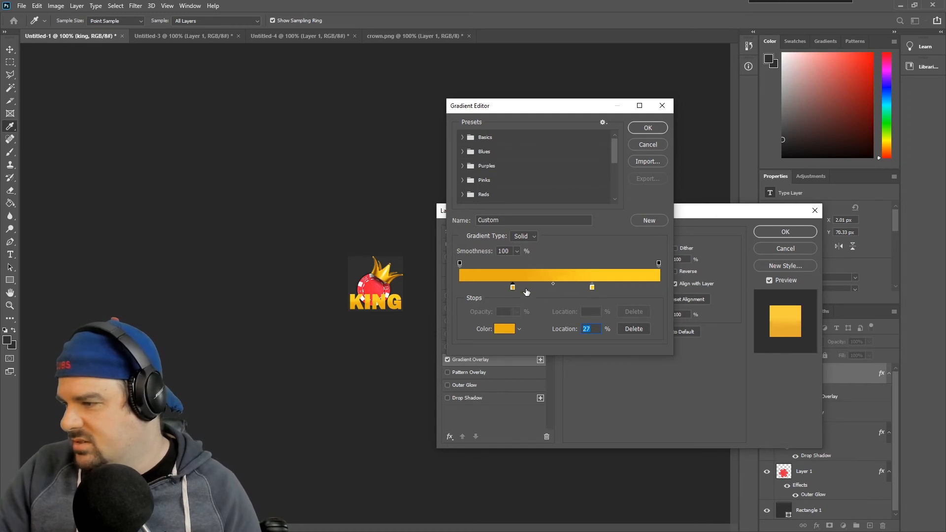
pyautogui.moveTo(514, 288); pyautogui.dragTo(524, 288)
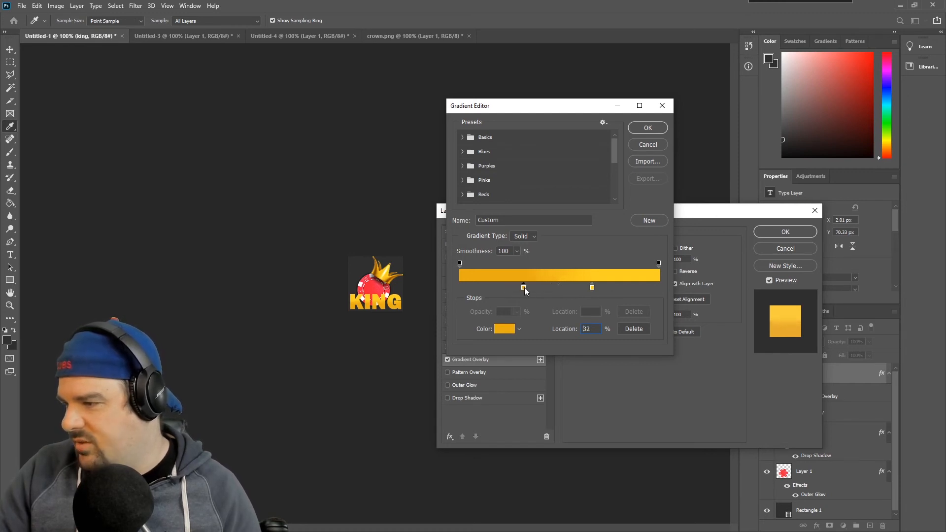
pyautogui.click(648, 128)
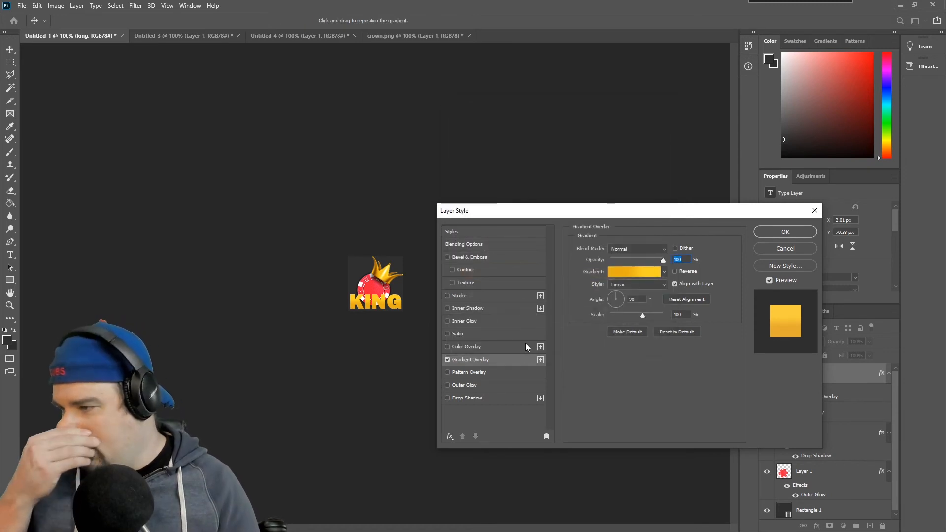
# Enable a black outer glow and a 2 px black outside stroke on the king text
pyautogui.click(460, 386)
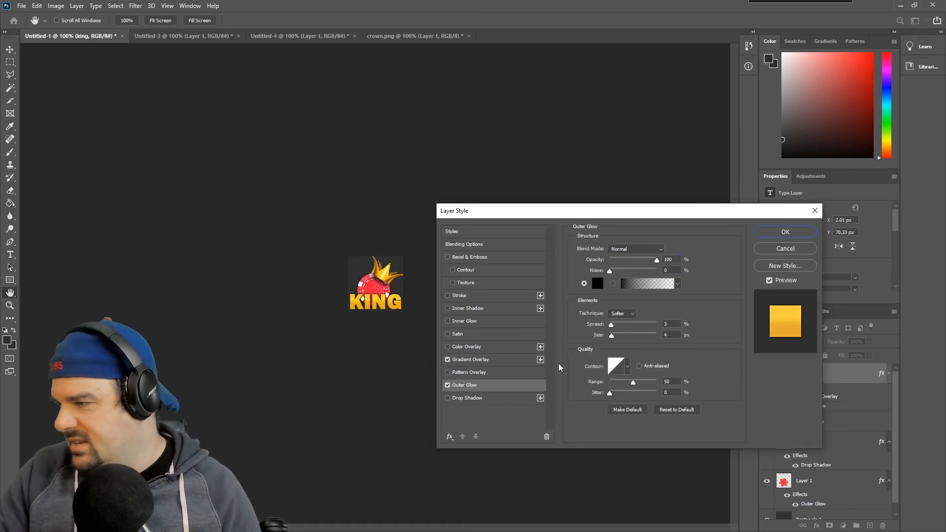
pyautogui.click(448, 296)
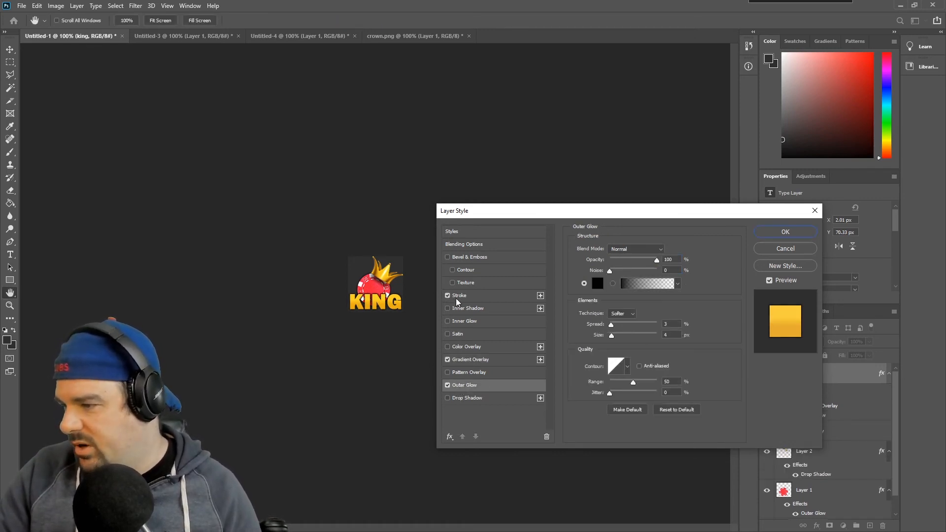
pyautogui.click(466, 296)
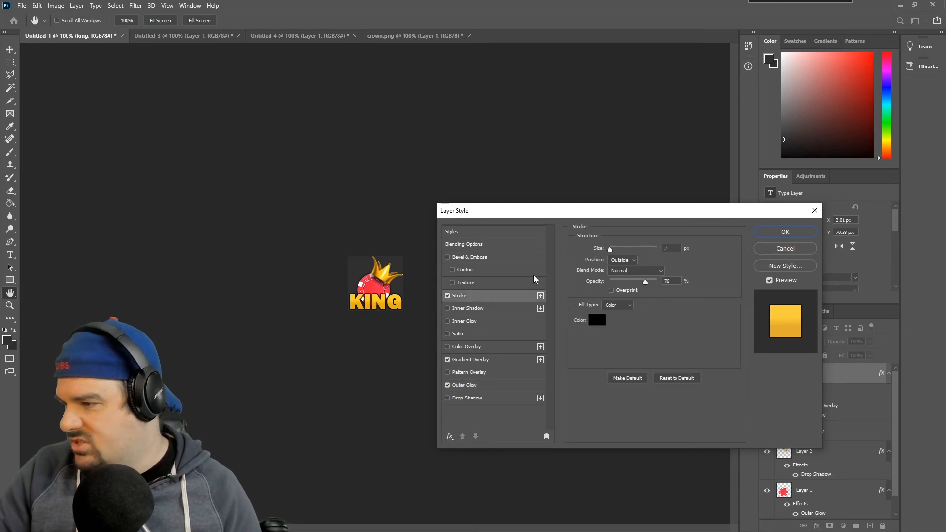
pyautogui.click(463, 384)
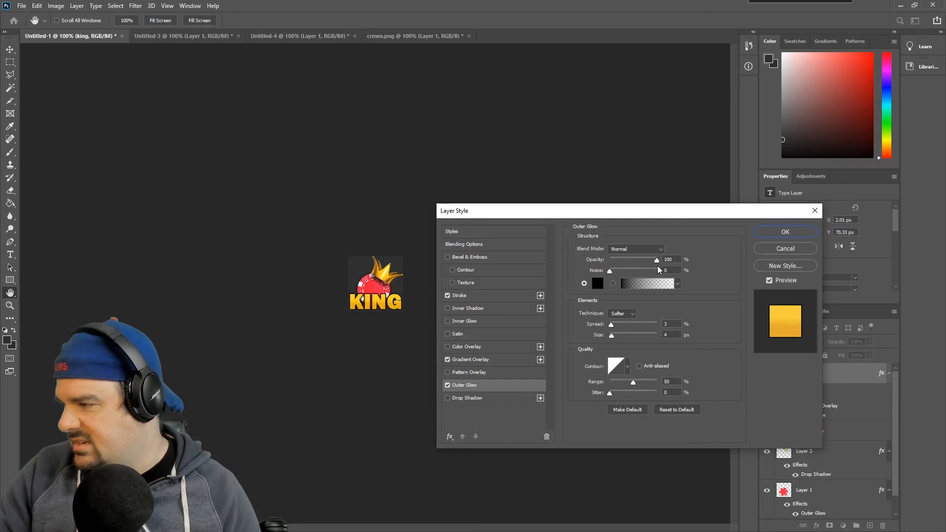
# Set the text's outer glow to 25% spread and 9 px size, and apply the layer style
pyautogui.moveTo(611, 327); pyautogui.dragTo(614, 337)
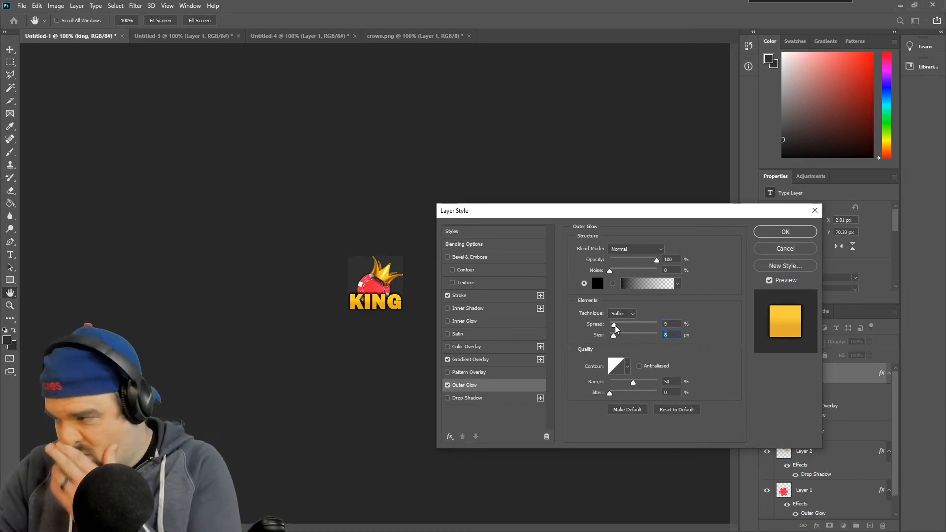
pyautogui.moveTo(614, 325)
pyautogui.mouseDown()
pyautogui.moveTo(639, 324)
pyautogui.moveTo(614, 326)
pyautogui.moveTo(617, 338)
pyautogui.mouseUp()
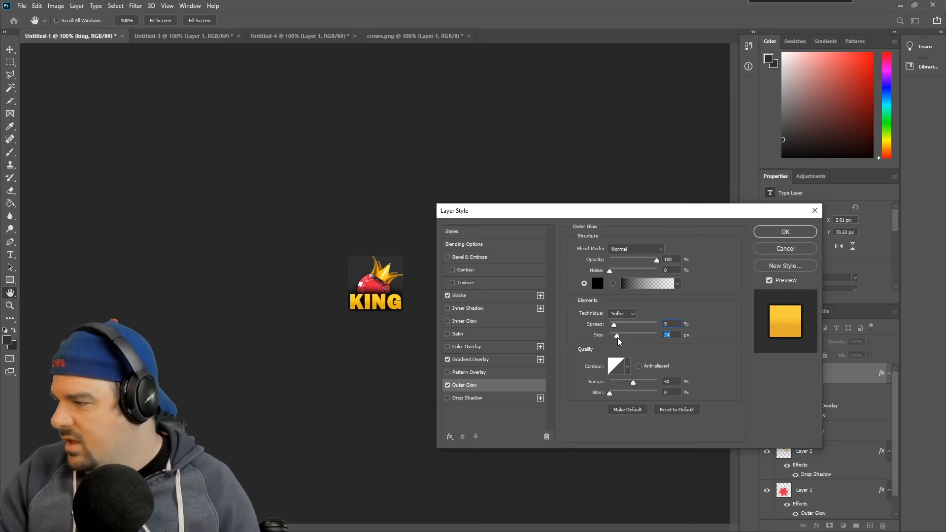
pyautogui.moveTo(617, 338); pyautogui.dragTo(619, 338)
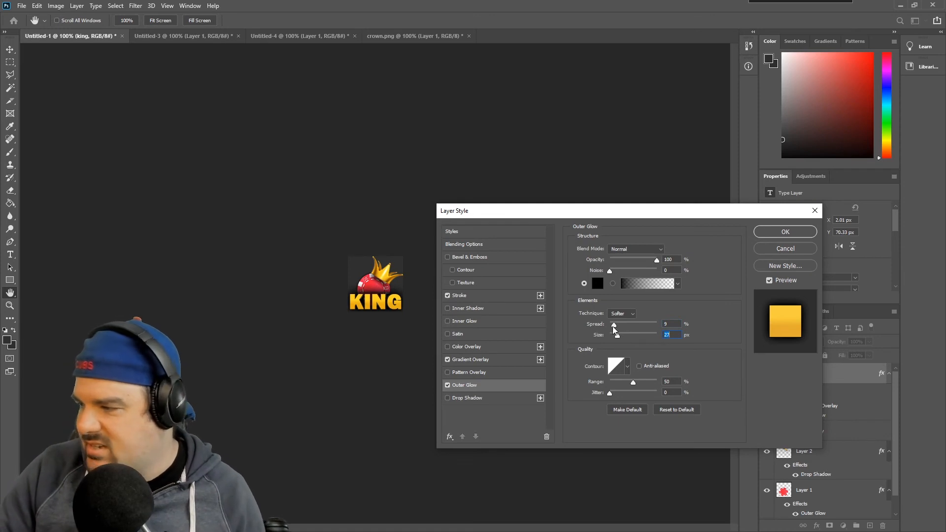
pyautogui.moveTo(616, 336); pyautogui.dragTo(614, 335)
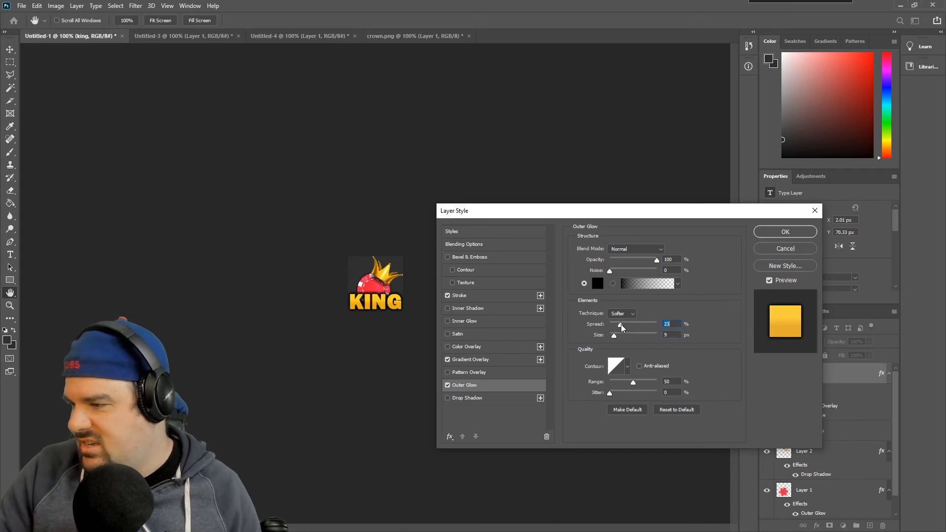
pyautogui.moveTo(622, 324); pyautogui.dragTo(624, 325)
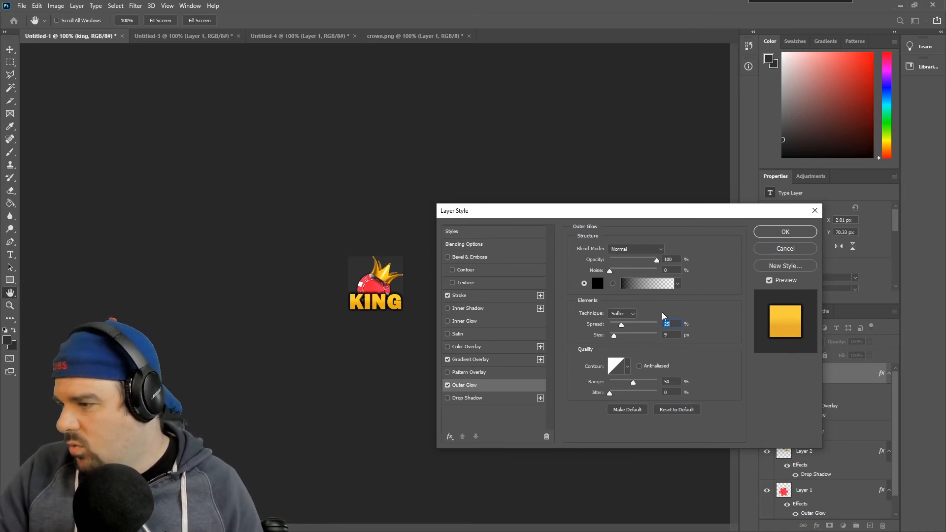
pyautogui.click(777, 232)
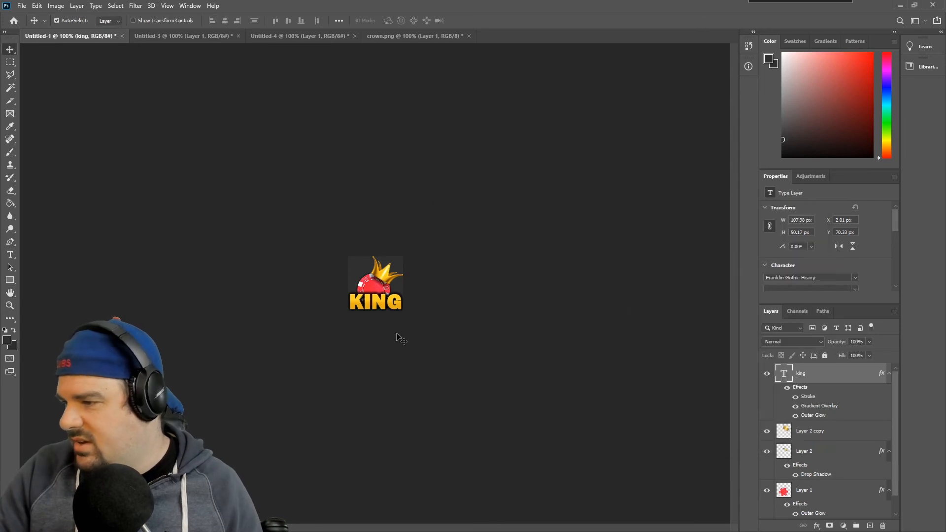
# Delete the chip's lower part on Layer 1 within a 112 × 35 px selection behind the text, and hide the Rectangle 1 background
pyautogui.click(822, 496)
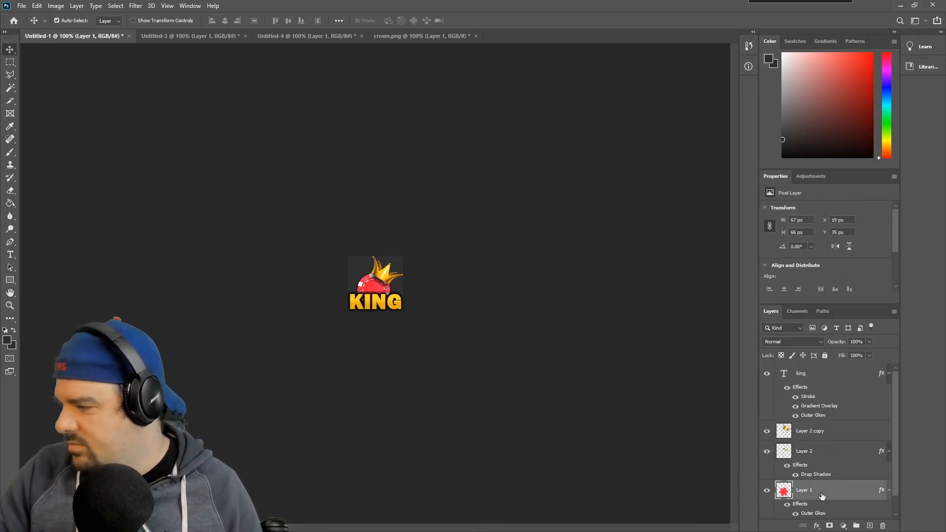
pyautogui.click(10, 62)
pyautogui.moveTo(319, 342); pyautogui.dragTo(467, 294)
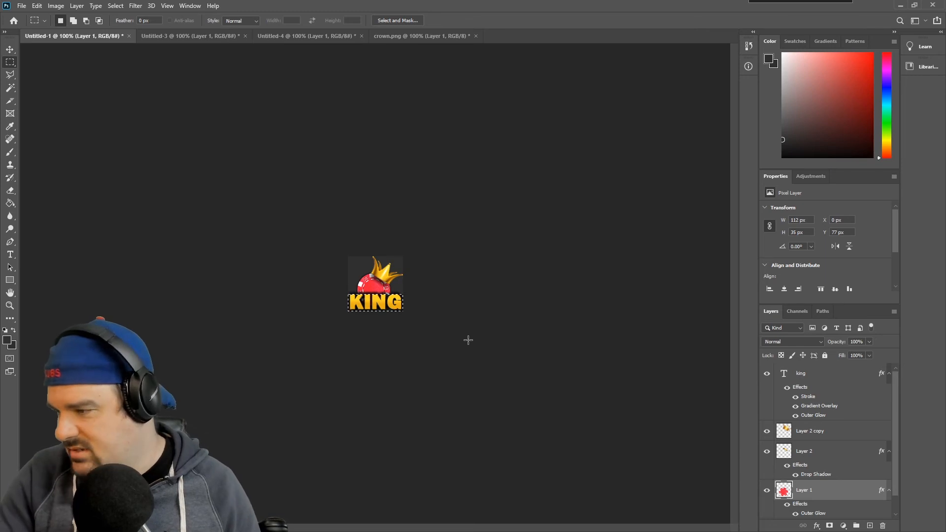
pyautogui.click(468, 340)
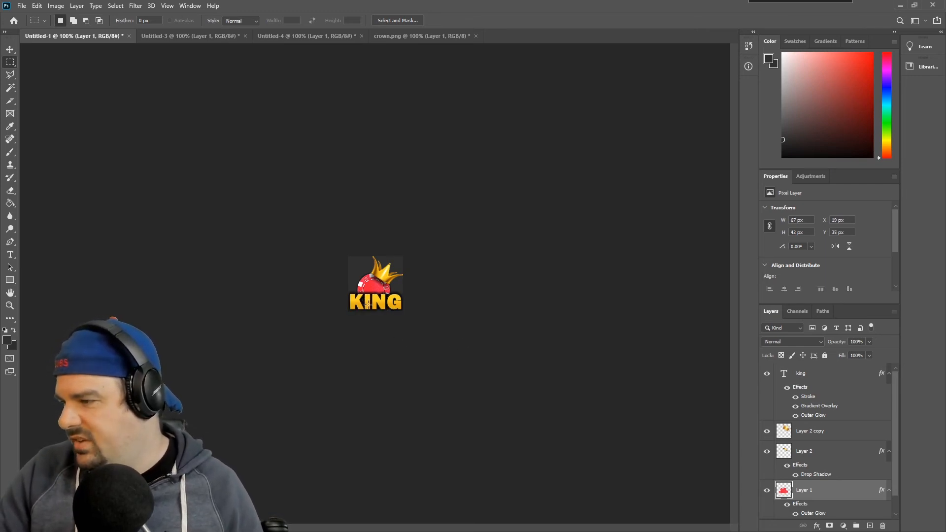
pyautogui.scroll(-1, 785, 466)
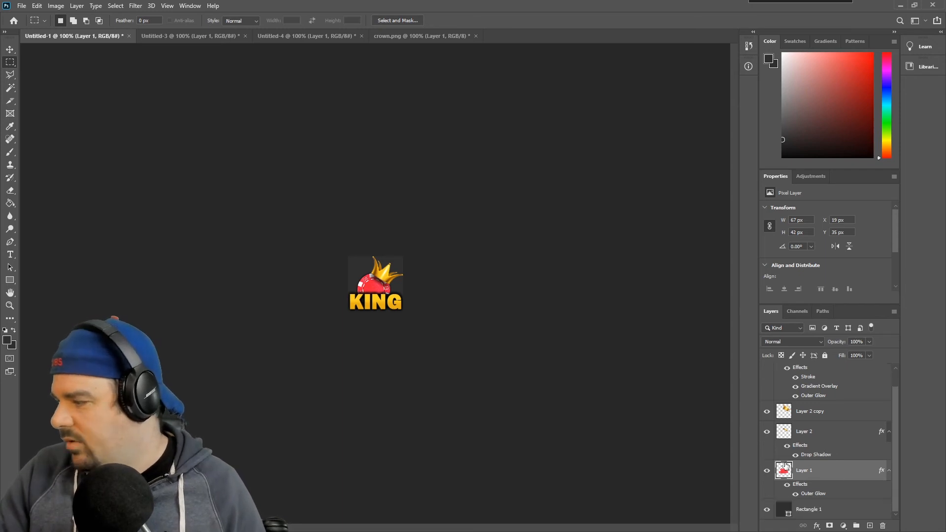
pyautogui.click(767, 510)
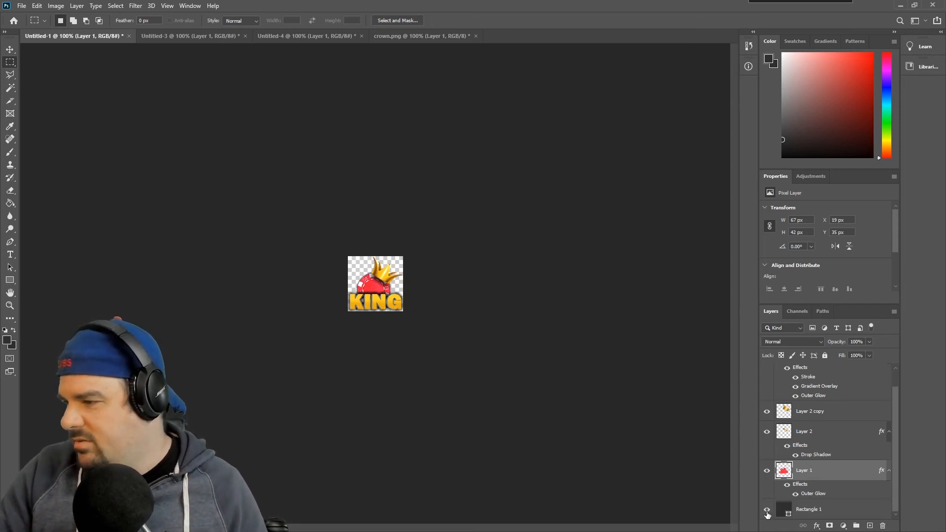
# Compare the graphic with and without the dark Rectangle 1 background, leaving the background hidden
pyautogui.click(767, 510)
pyautogui.click(767, 511)
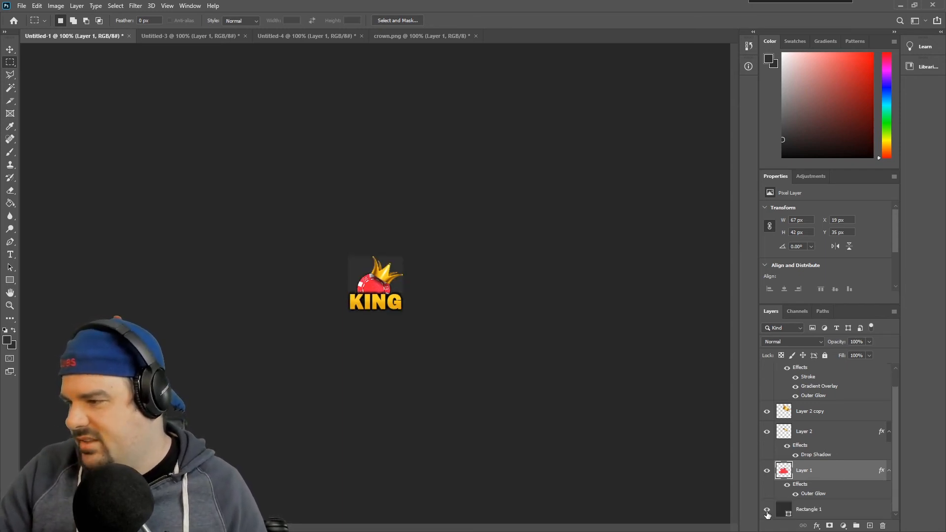
pyautogui.click(767, 510)
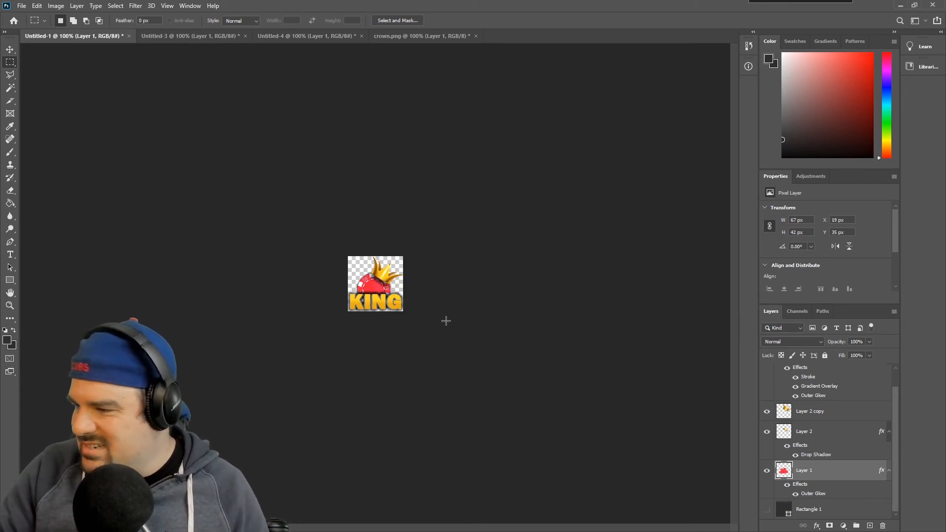
pyautogui.click(768, 511)
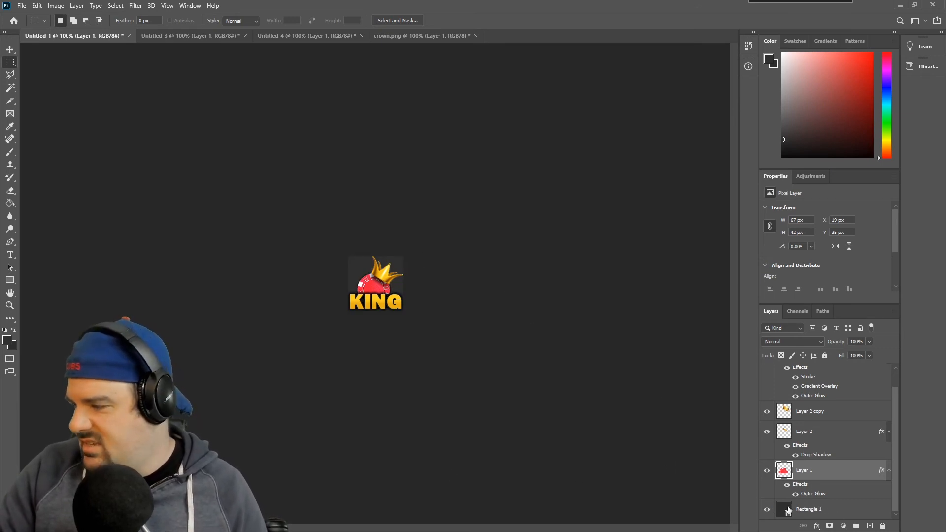
pyautogui.click(767, 510)
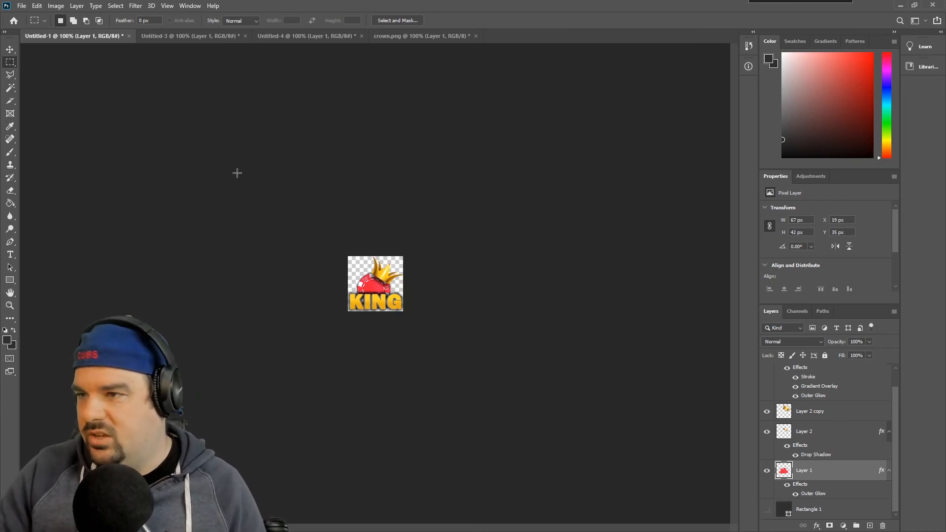
# Save the graphic as a PNG copy named king112 in the icons folder
pyautogui.click(22, 6)
pyautogui.click(59, 121)
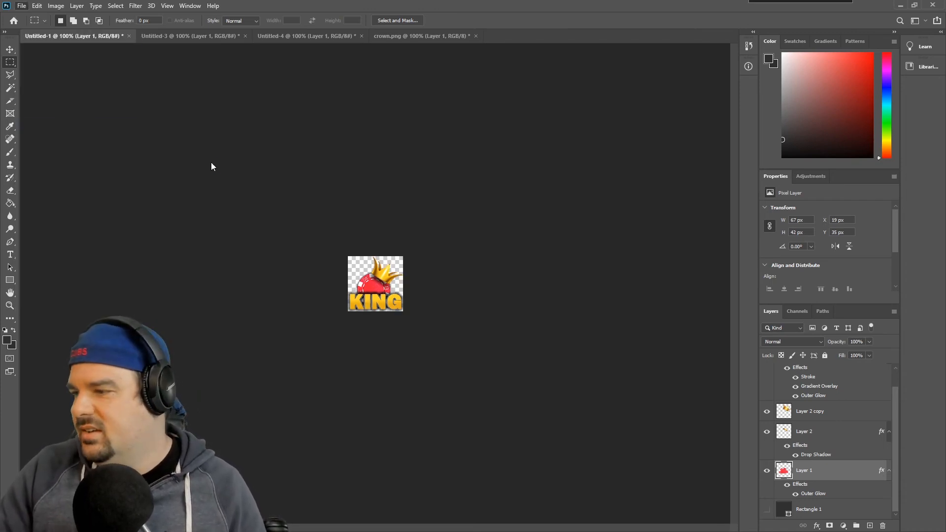
pyautogui.click(170, 208)
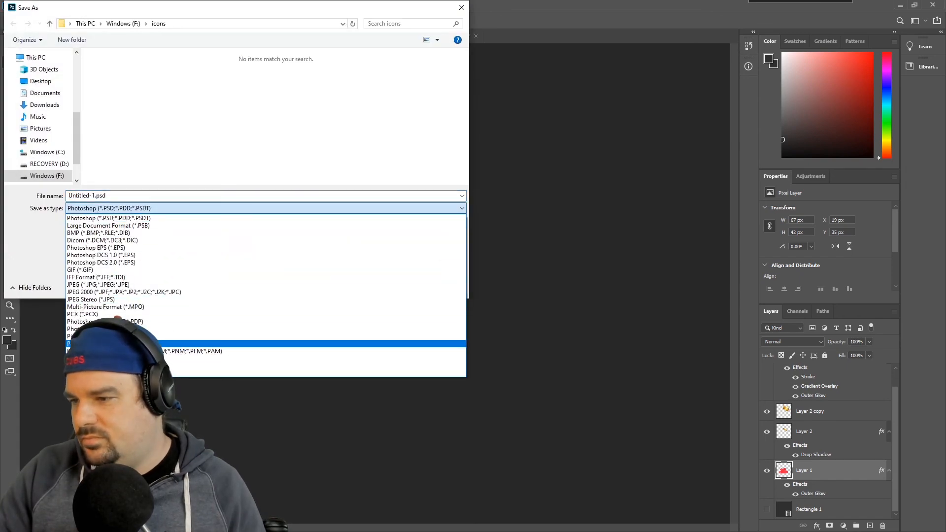
pyautogui.click(170, 339)
pyautogui.click(123, 196)
pyautogui.doubleClick(122, 197)
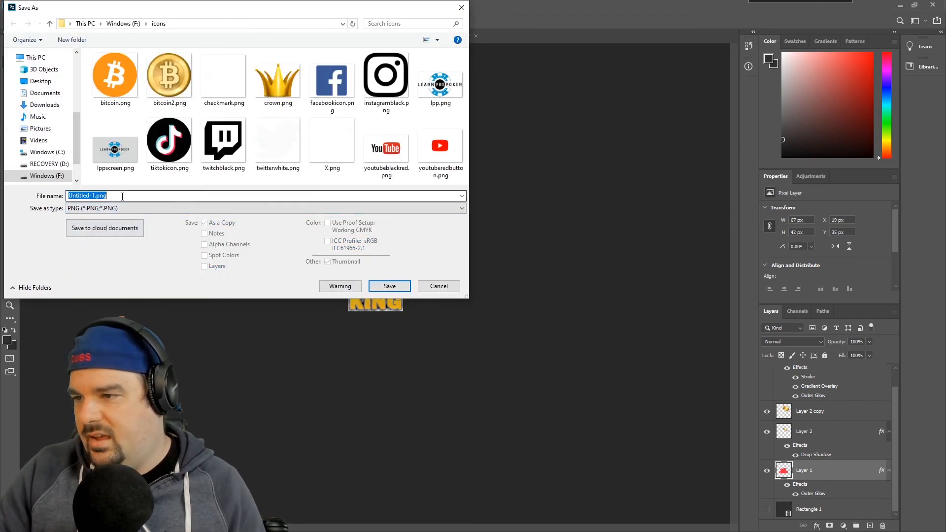
pyautogui.write('king')
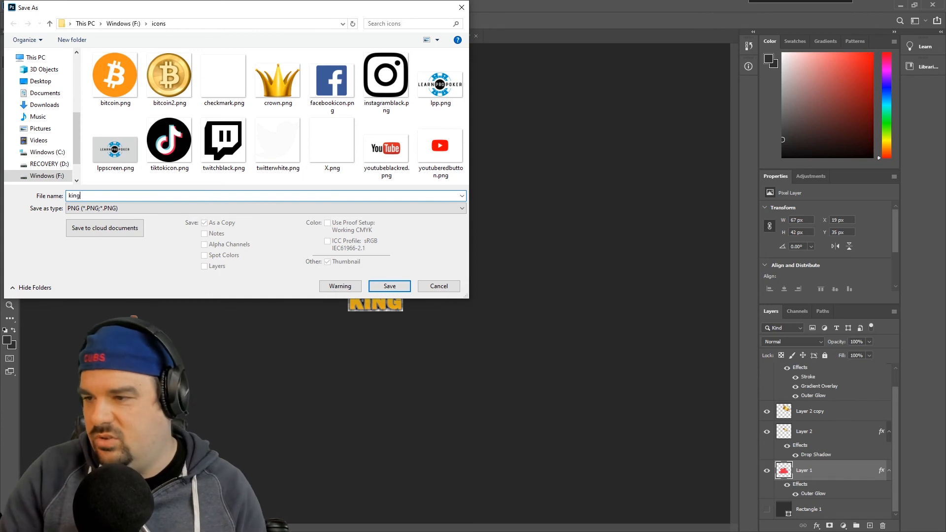
pyautogui.click(95, 210)
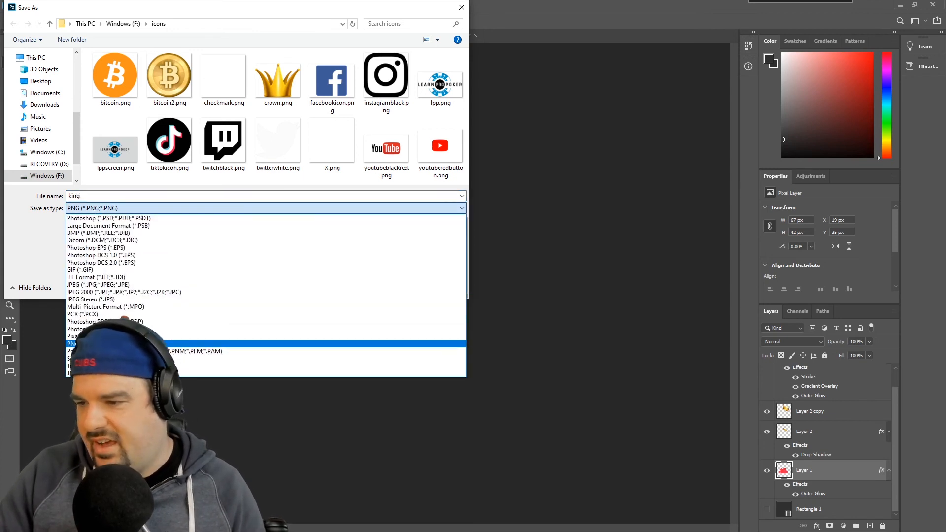
pyautogui.click(105, 344)
pyautogui.click(132, 198)
pyautogui.click(134, 197)
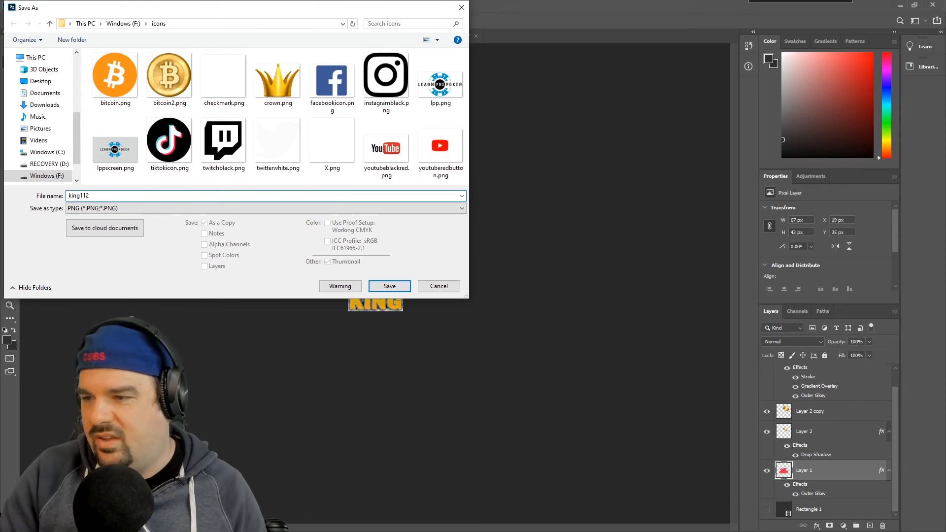
pyautogui.write('112')
pyautogui.press('Return')
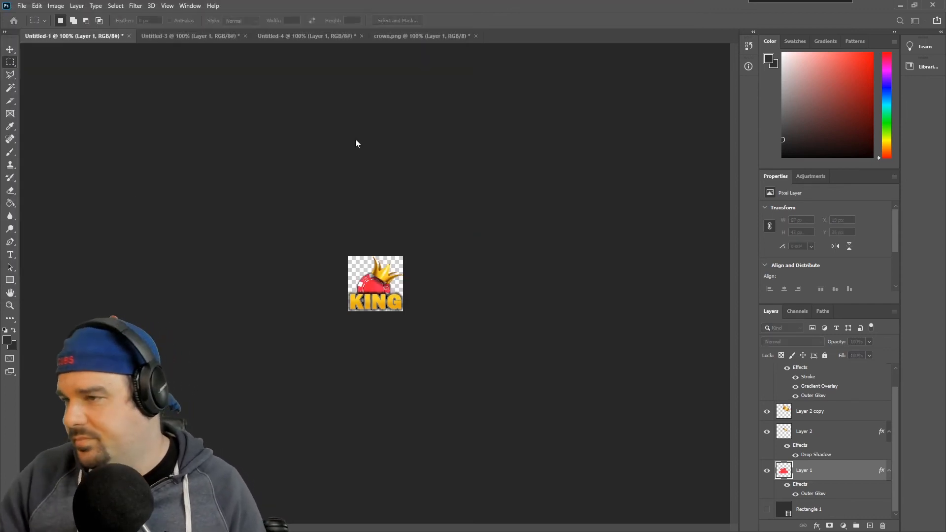
pyautogui.click(55, 6)
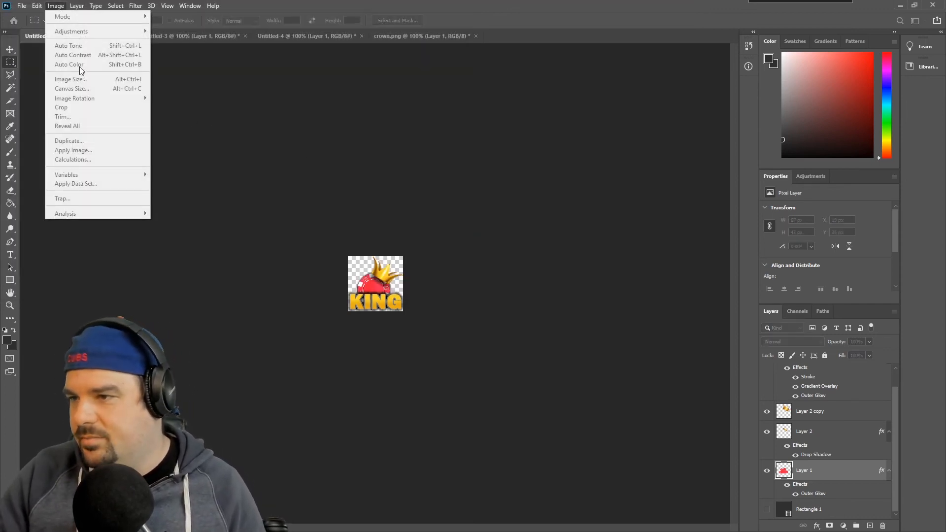
pyautogui.click(207, 168)
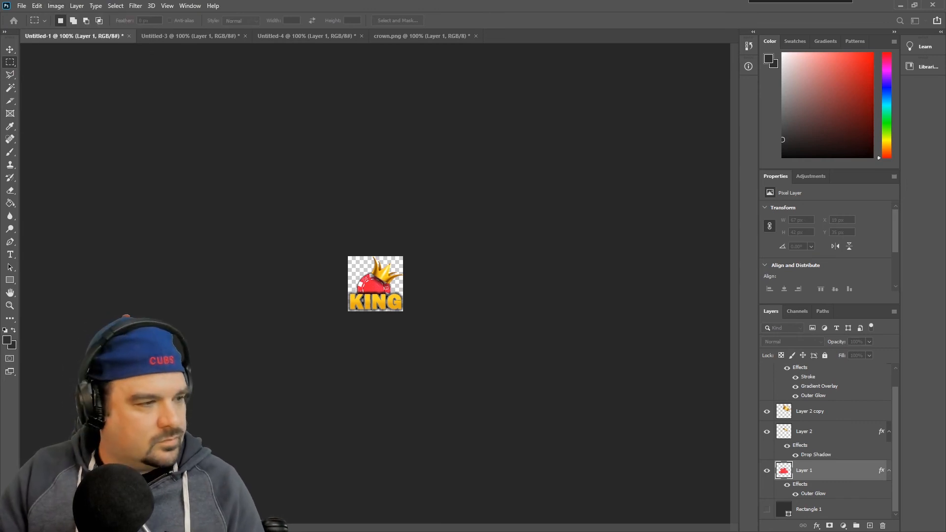
pyautogui.click(302, 220)
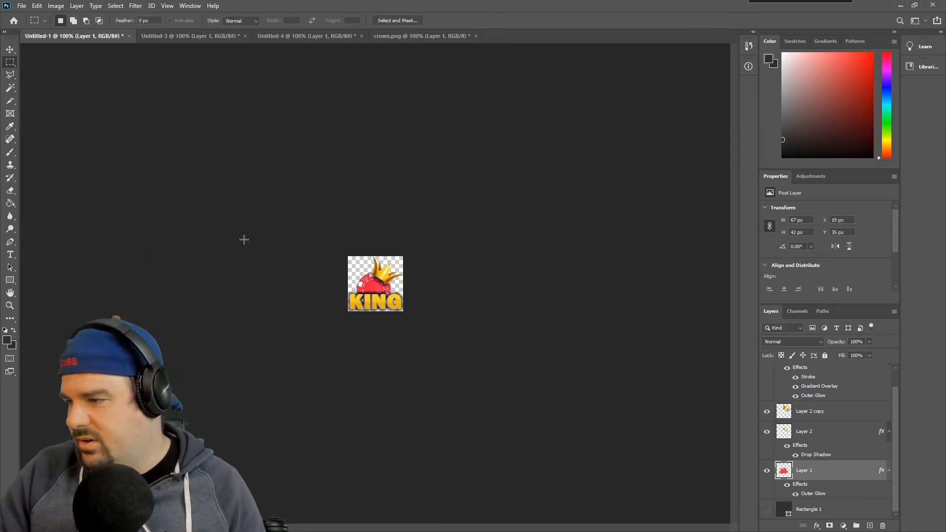
# Resize the whole image to 56 × 56 pixels
pyautogui.click(56, 5)
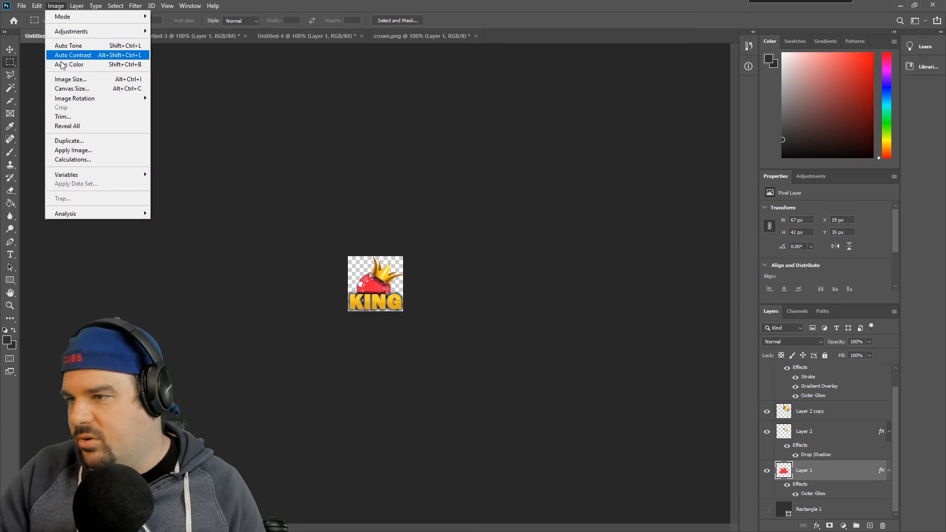
pyautogui.click(67, 79)
pyautogui.write('56')
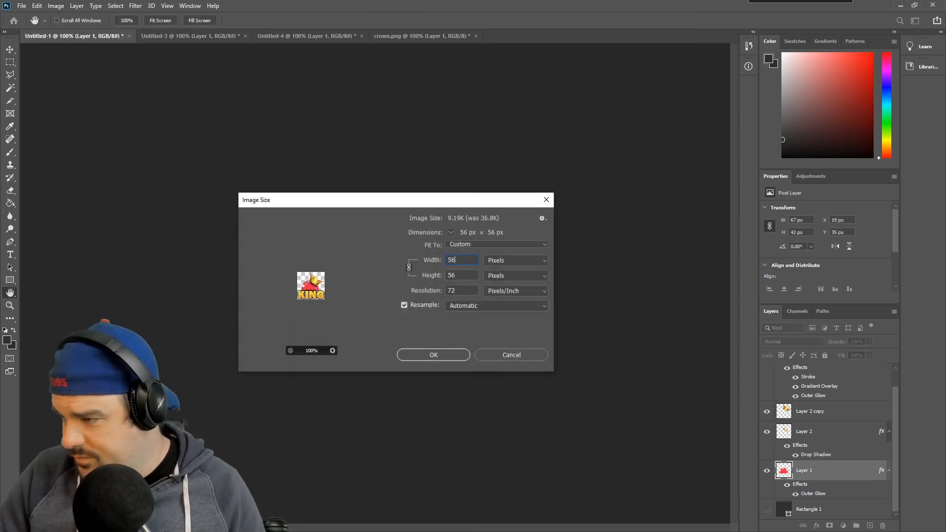
pyautogui.click(65, 5)
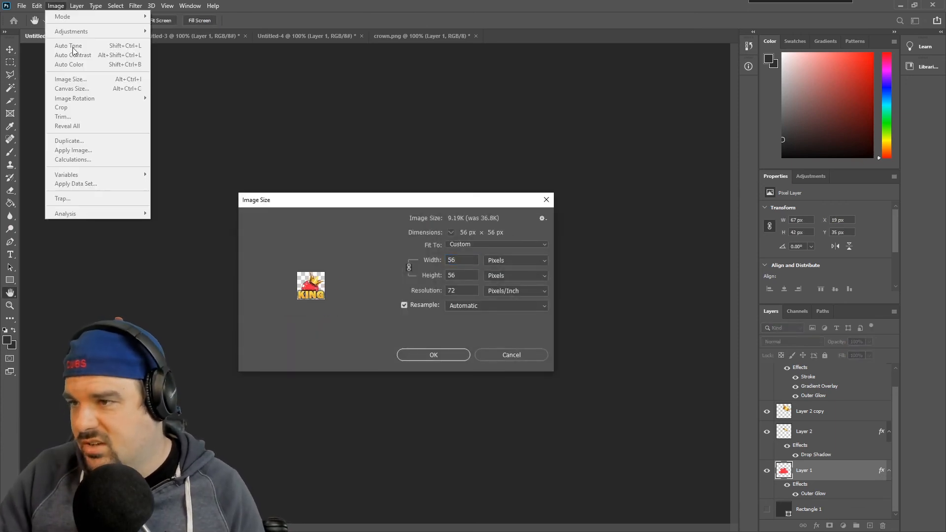
pyautogui.click(393, 217)
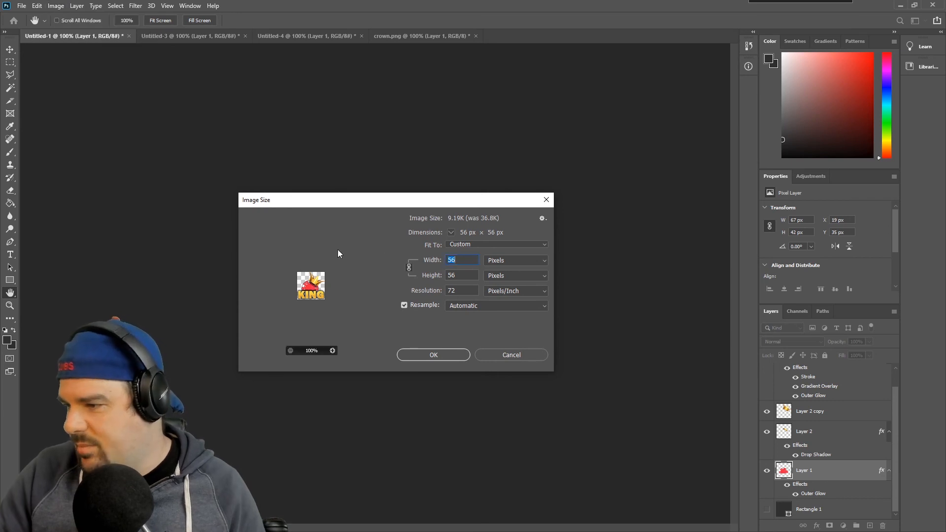
pyautogui.moveTo(473, 262); pyautogui.dragTo(447, 261)
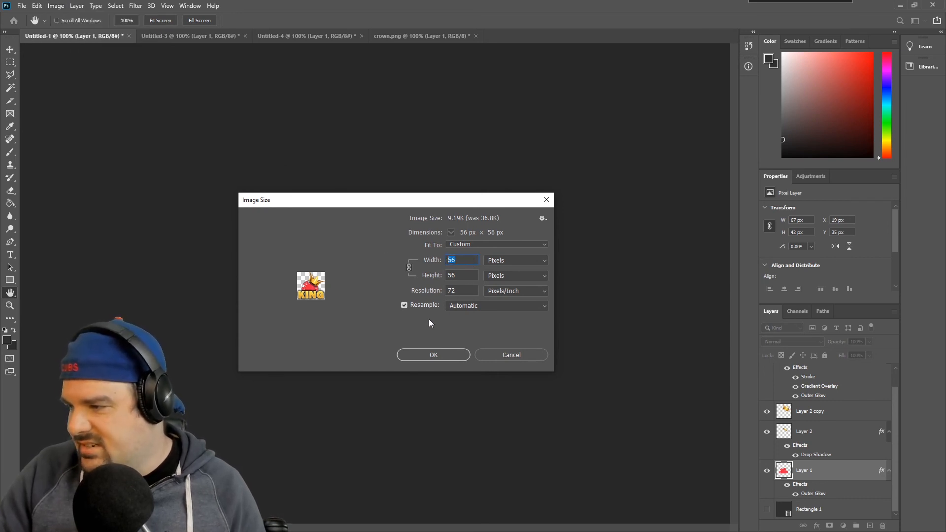
pyautogui.click(423, 353)
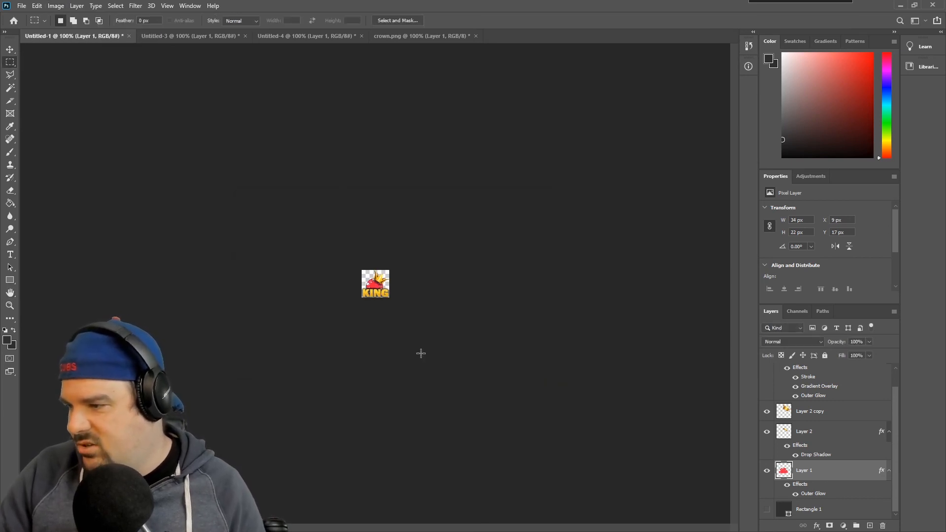
# Preview the graphic on the Rectangle 1 background, hide it again, and save a PNG copy named king56 in the icons folder
pyautogui.click(767, 510)
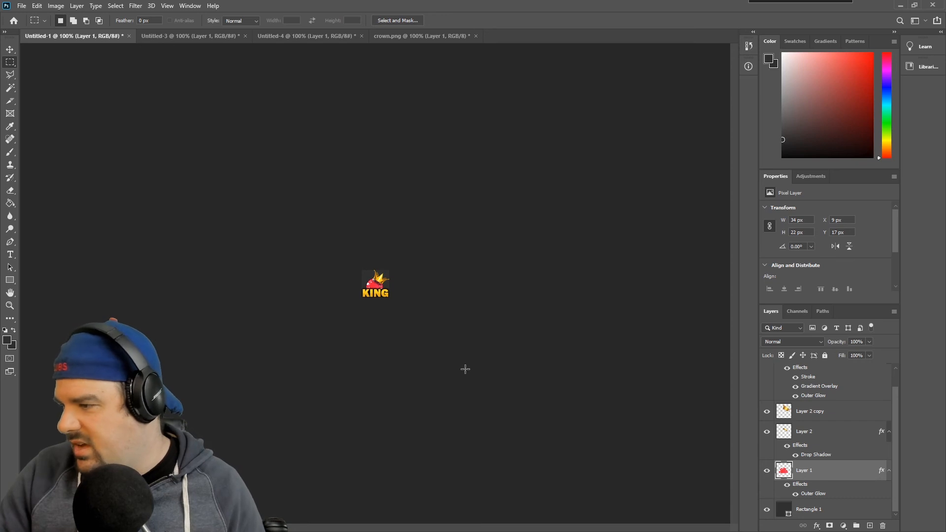
pyautogui.click(768, 510)
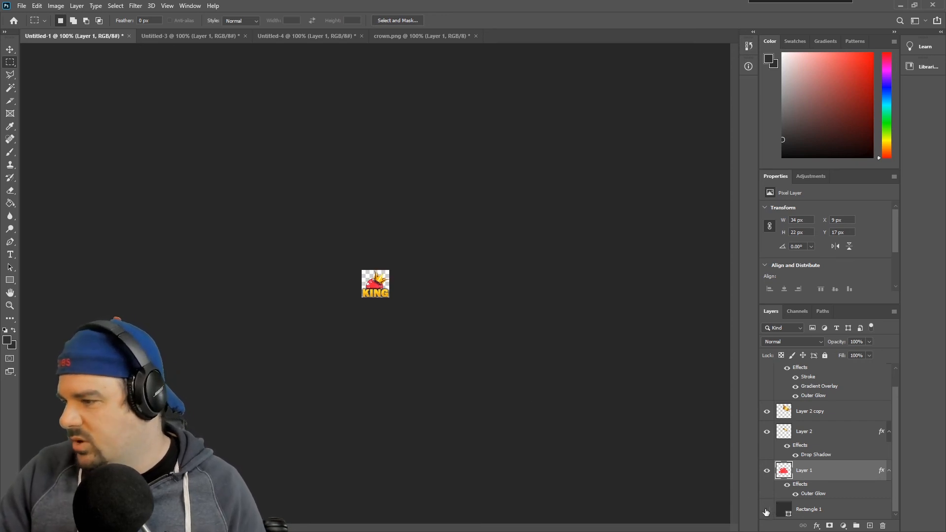
pyautogui.click(22, 6)
pyautogui.click(84, 124)
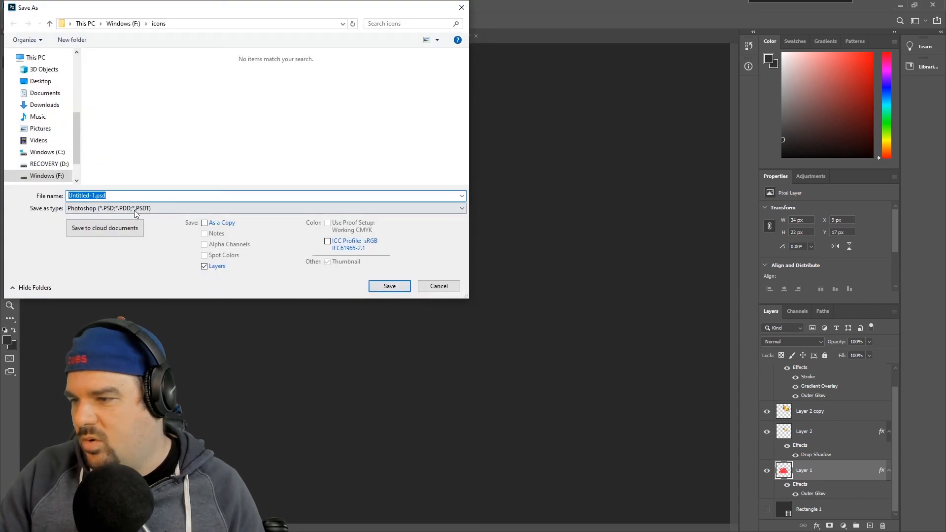
pyautogui.click(135, 209)
pyautogui.click(116, 196)
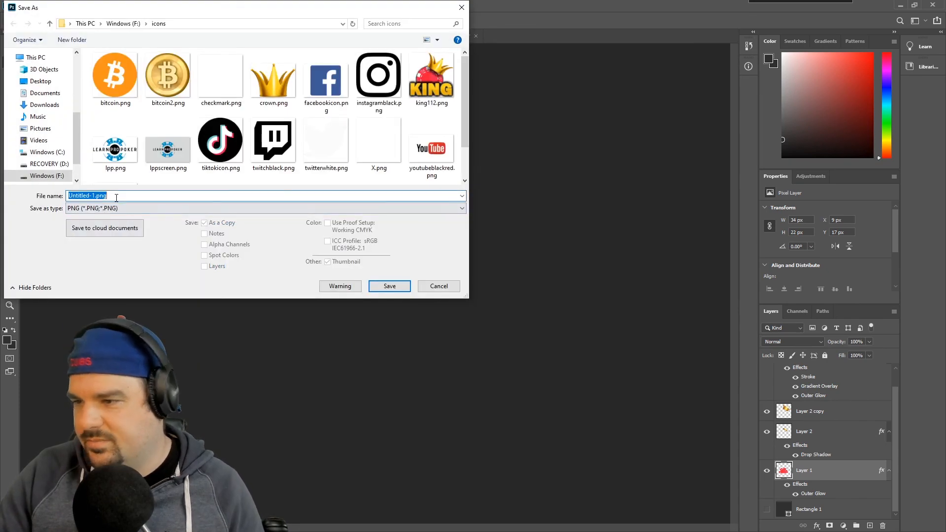
pyautogui.write('king56')
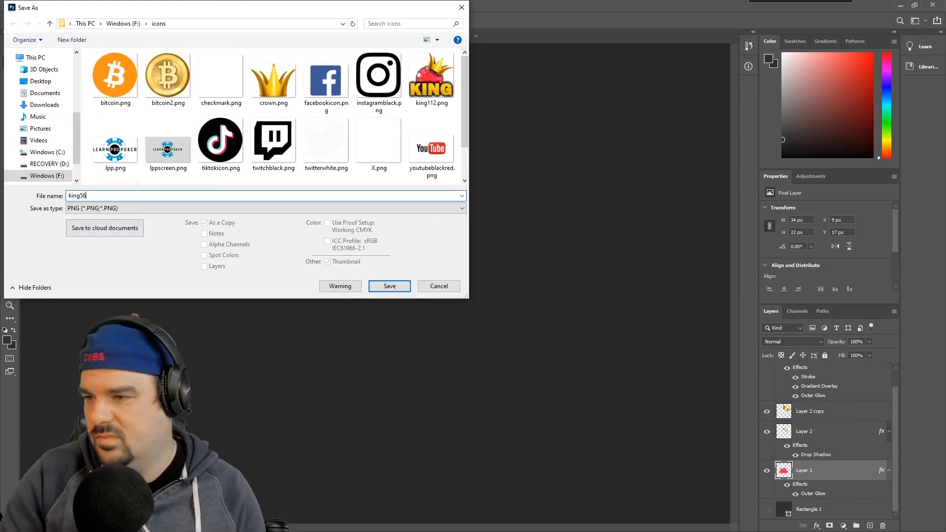
pyautogui.press('Return')
pyautogui.press('Return')
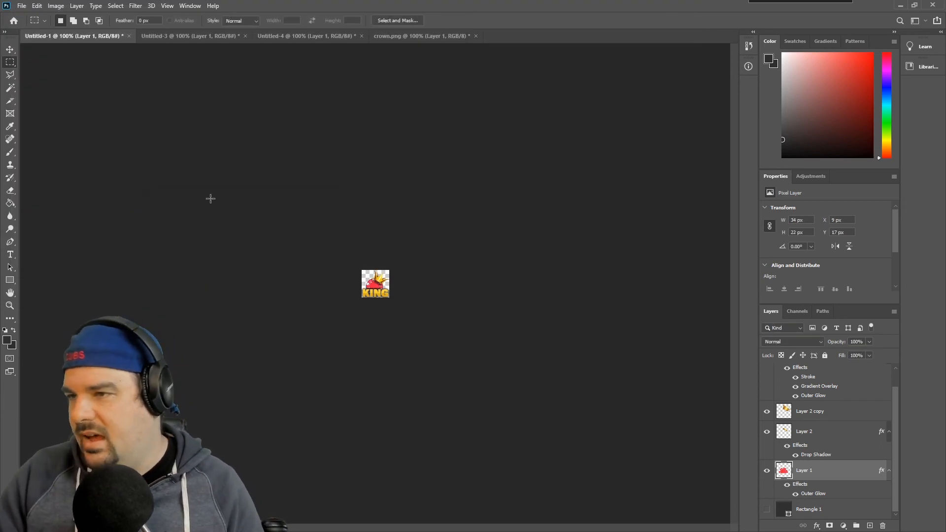
# Resize the whole image to 28 × 28 pixels
pyautogui.click(56, 6)
pyautogui.click(71, 80)
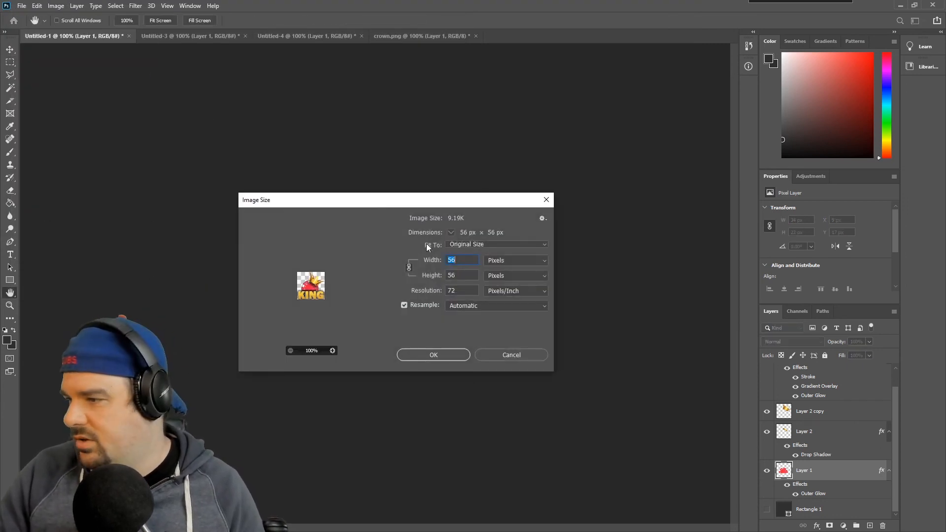
pyautogui.write('28')
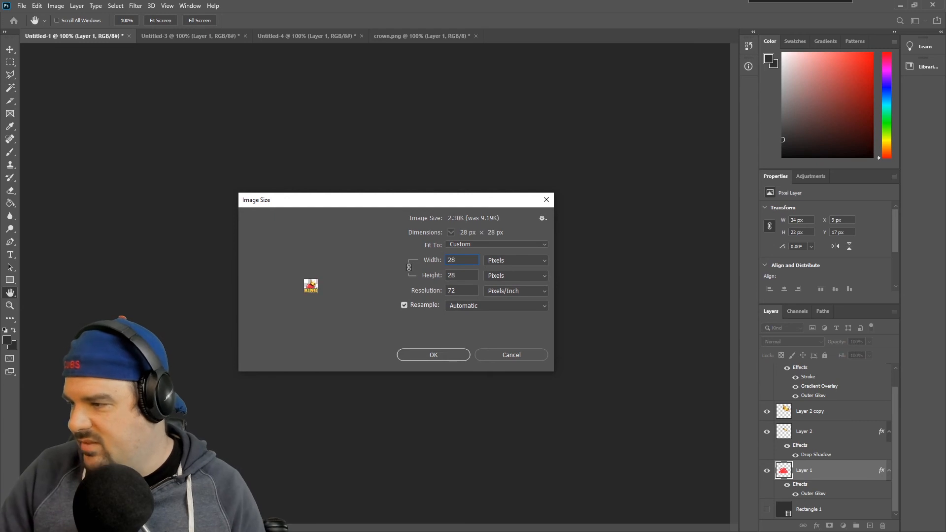
pyautogui.press('Return')
pyautogui.press('m')
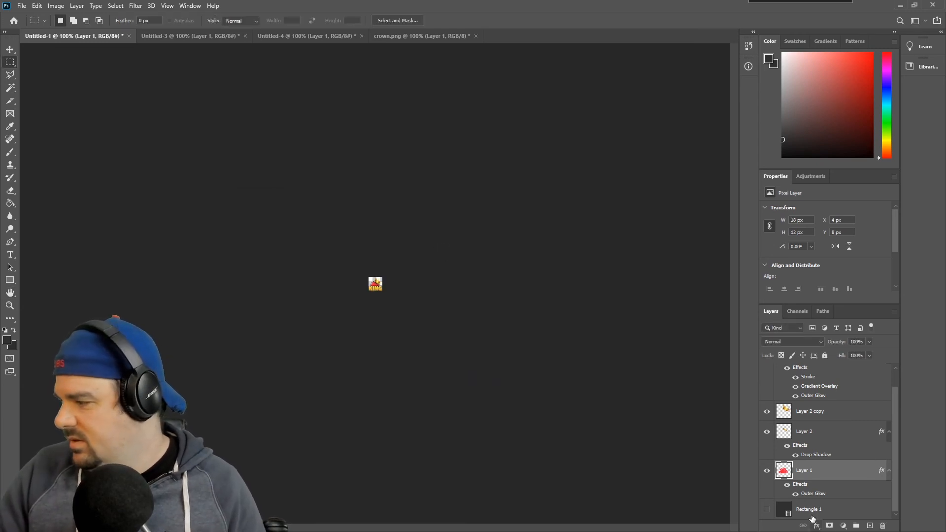
# Show the Rectangle 1 background and examine the king text's font settings and legibility in the 28-pixel graphic, both magnified and at 100%
pyautogui.click(767, 510)
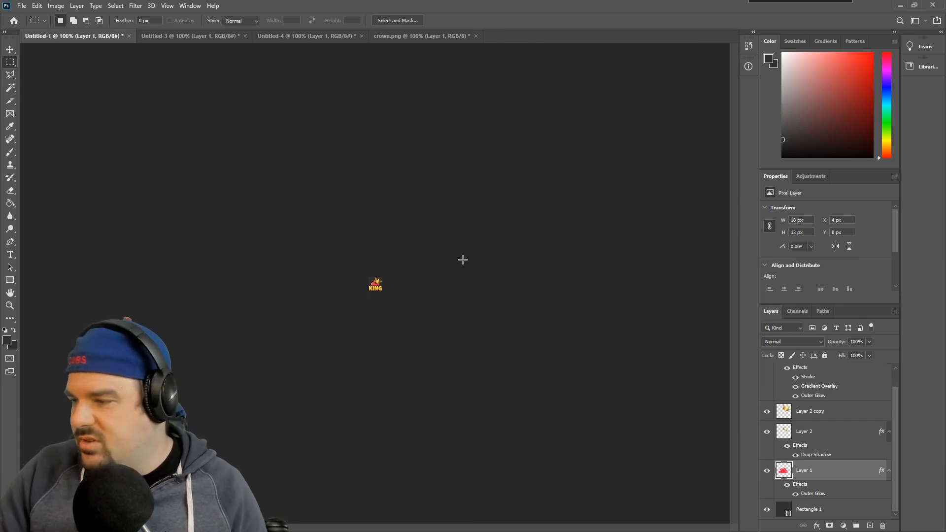
pyautogui.click(10, 255)
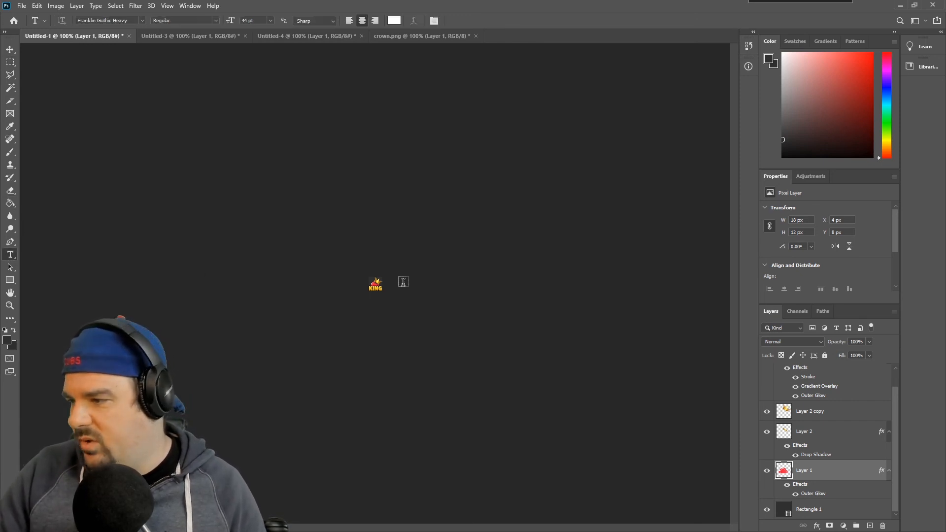
pyautogui.doubleClick(376, 288)
pyautogui.click(426, 302)
pyautogui.click(505, 267)
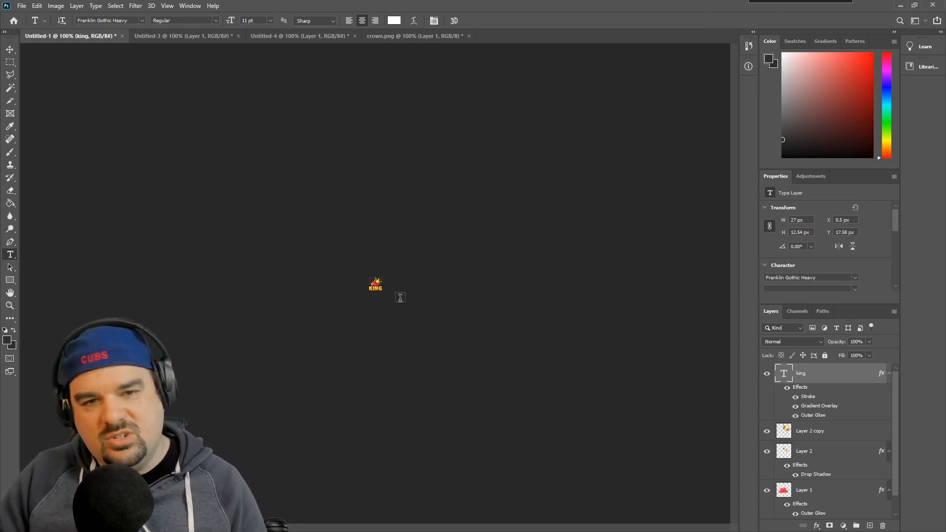
pyautogui.hotkey('ctrl', '+')
pyautogui.hotkey('ctrl', '+')
pyautogui.hotkey('ctrl', '+')
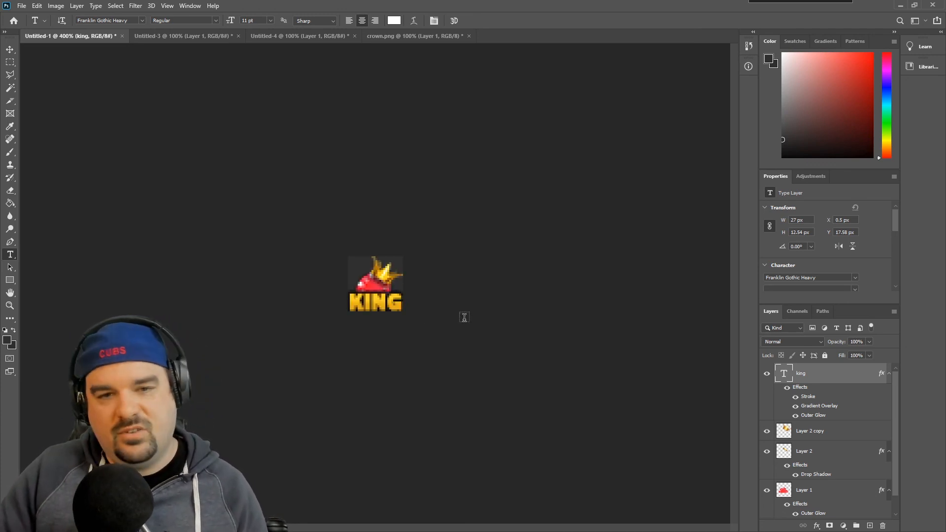
pyautogui.hotkey('ctrl', '-')
pyautogui.hotkey('ctrl', '-')
pyautogui.hotkey('ctrl', '-')
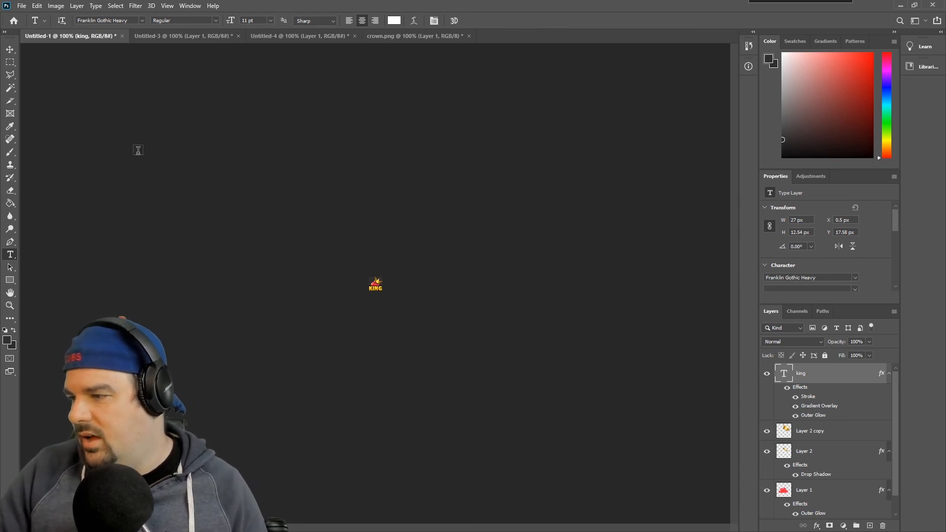
pyautogui.scroll(-1, 834, 486)
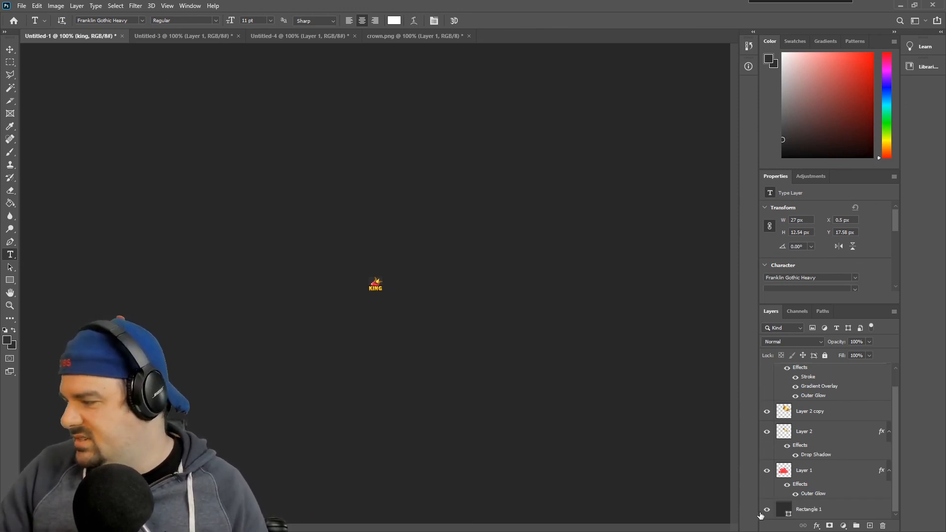
# Hide the Rectangle 1 background and save a PNG copy of the 28-pixel graphic named king28 in the icons folder
pyautogui.click(767, 510)
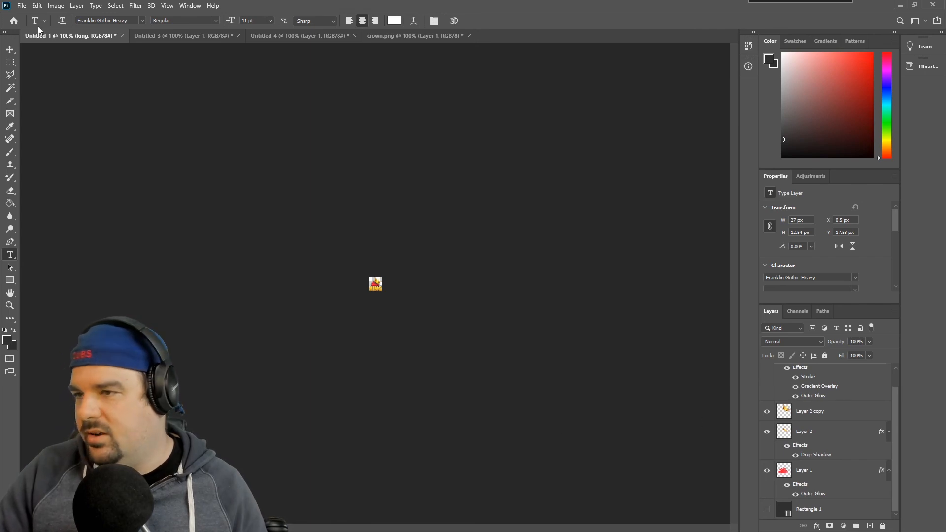
pyautogui.click(23, 6)
pyautogui.click(49, 125)
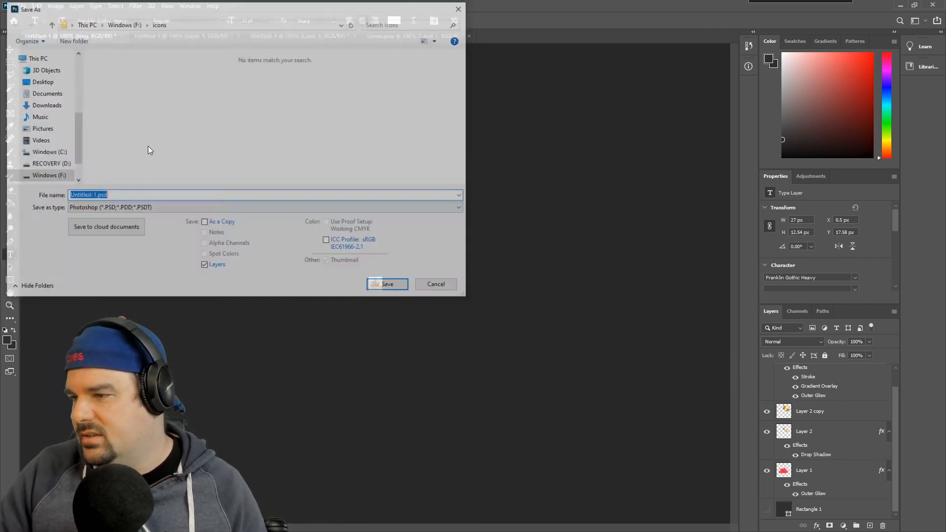
pyautogui.click(119, 208)
pyautogui.click(123, 336)
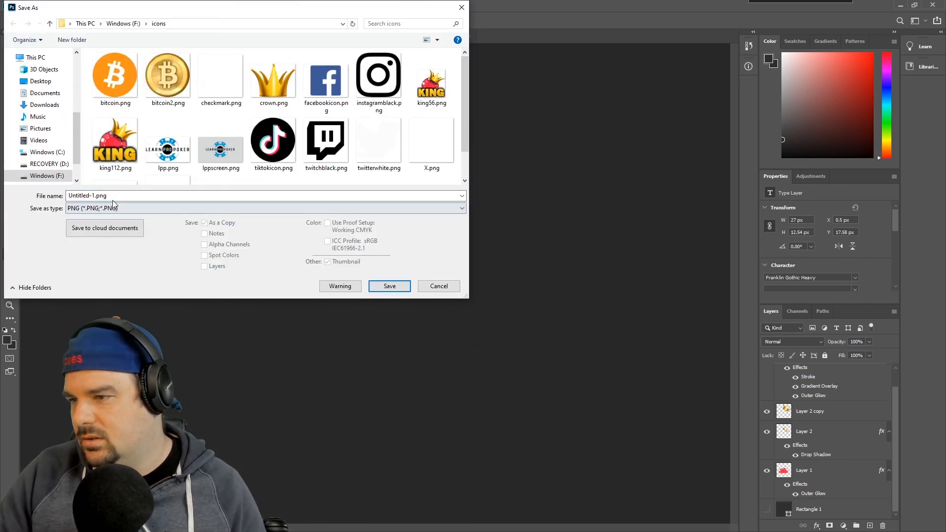
pyautogui.write('king28')
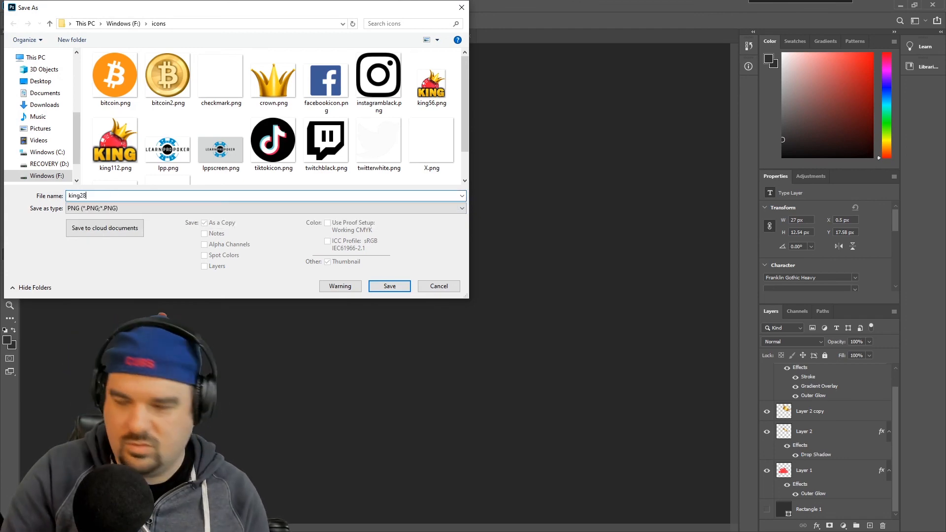
pyautogui.press('Return')
pyautogui.press('Return')
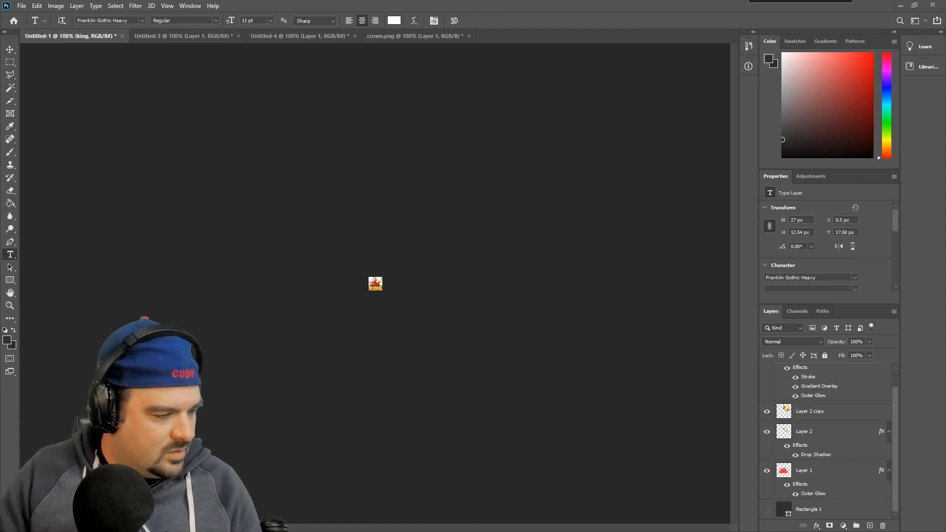
# Switch to Chrome and open the Stream Manager dashboard of the Twitch channel
pyautogui.hotkey('alt', 'Tab')
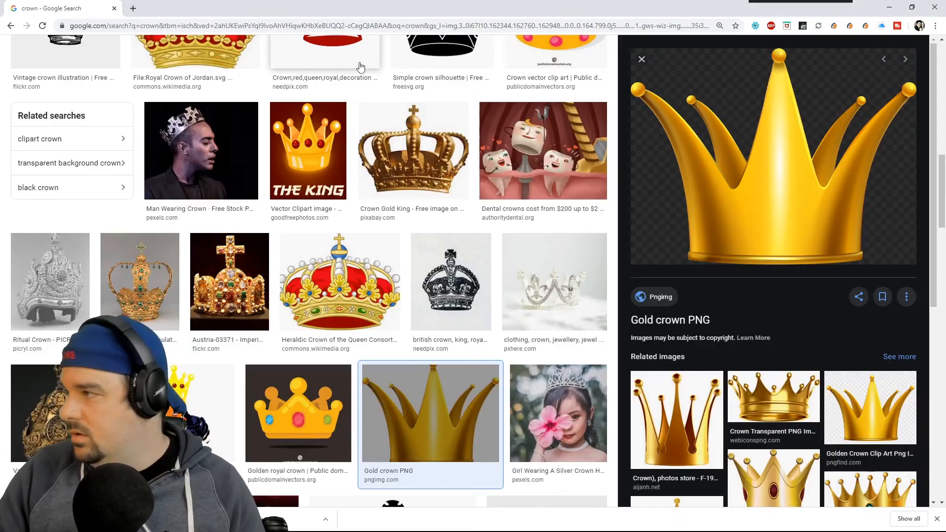
pyautogui.click(255, 27)
pyautogui.write('twitch.tv/pokerpastor')
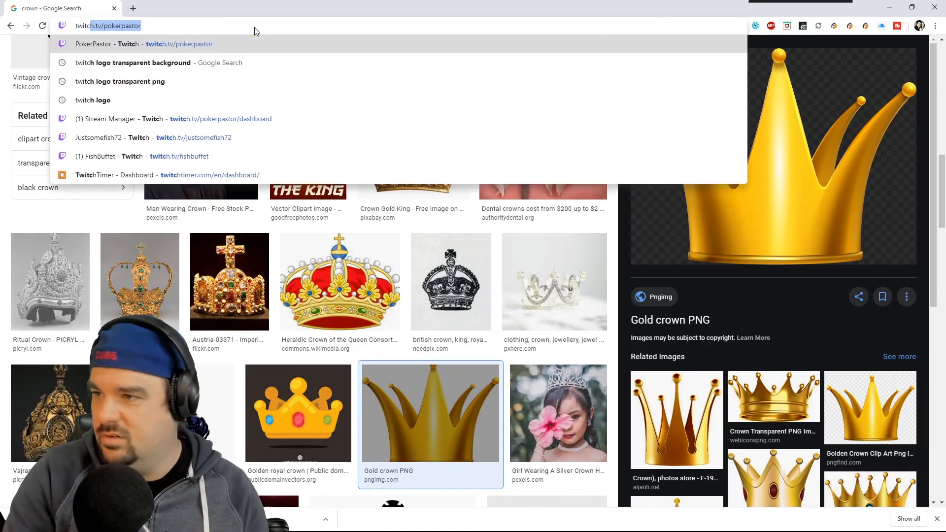
pyautogui.press('Down')
pyautogui.press('Down')
pyautogui.press('Down')
pyautogui.press('Down')
pyautogui.press('Down')
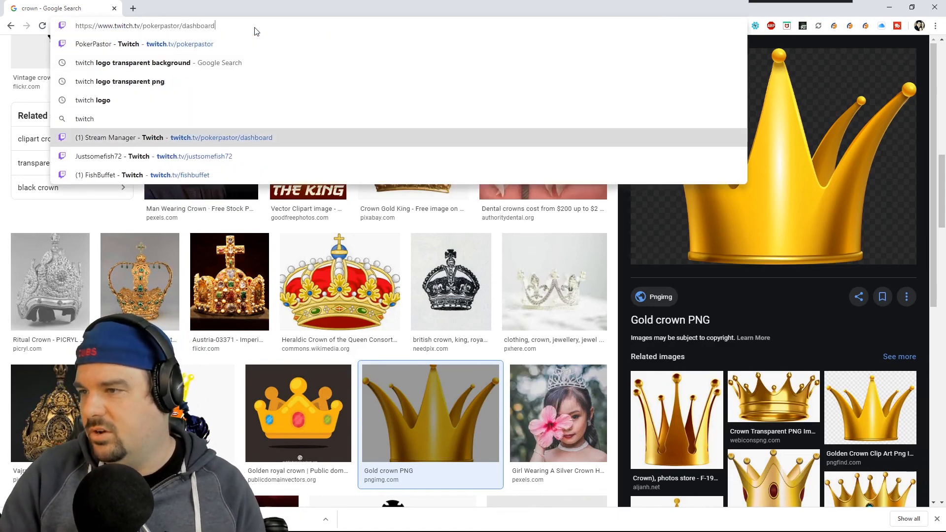
pyautogui.press('Return')
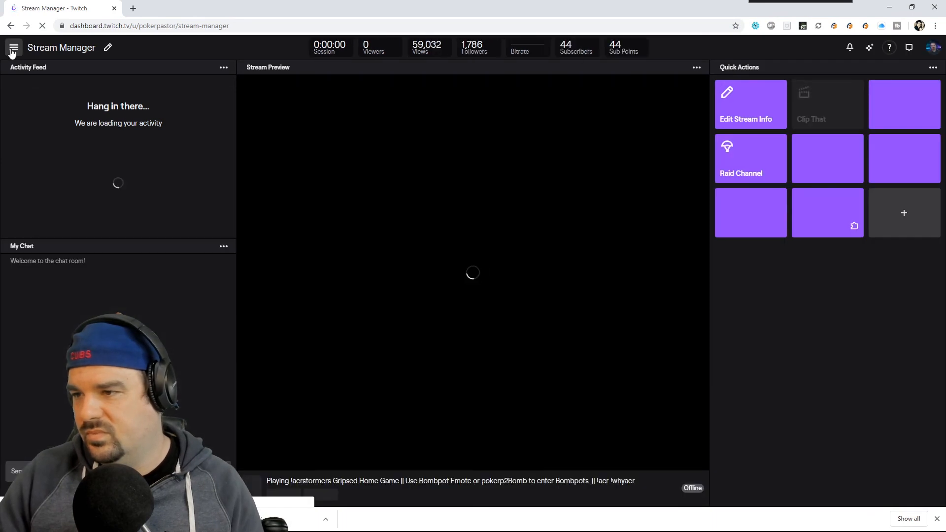
# Open the subscription Emotes Settings within the channel's revenue preferences
pyautogui.click(12, 49)
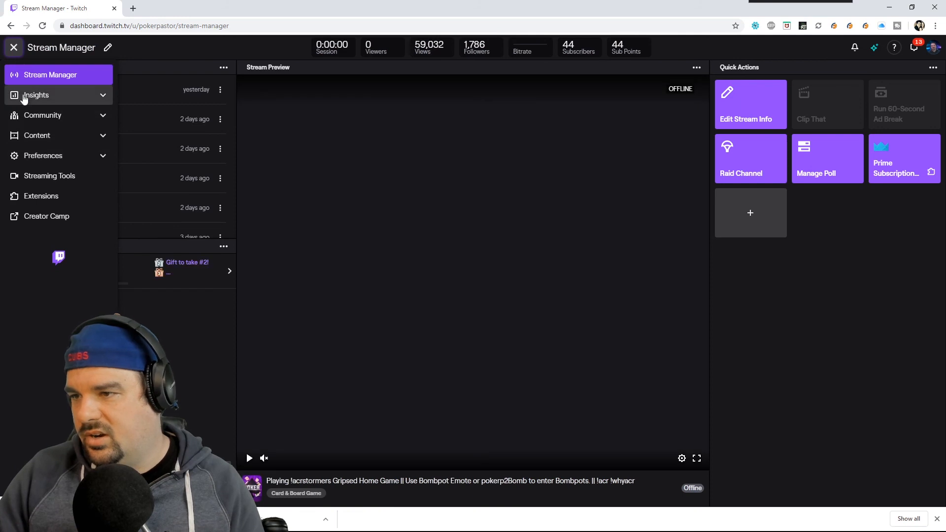
pyautogui.click(36, 136)
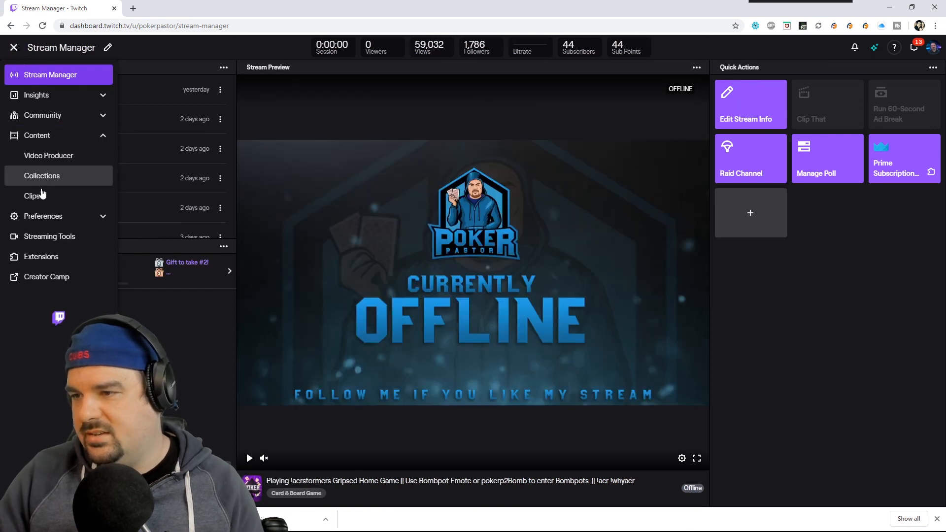
pyautogui.click(38, 215)
pyautogui.click(42, 276)
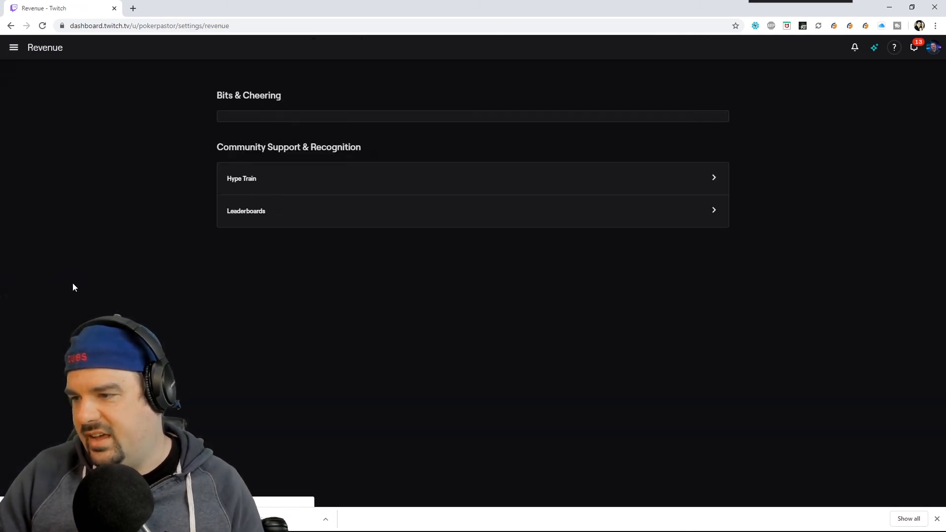
pyautogui.click(238, 292)
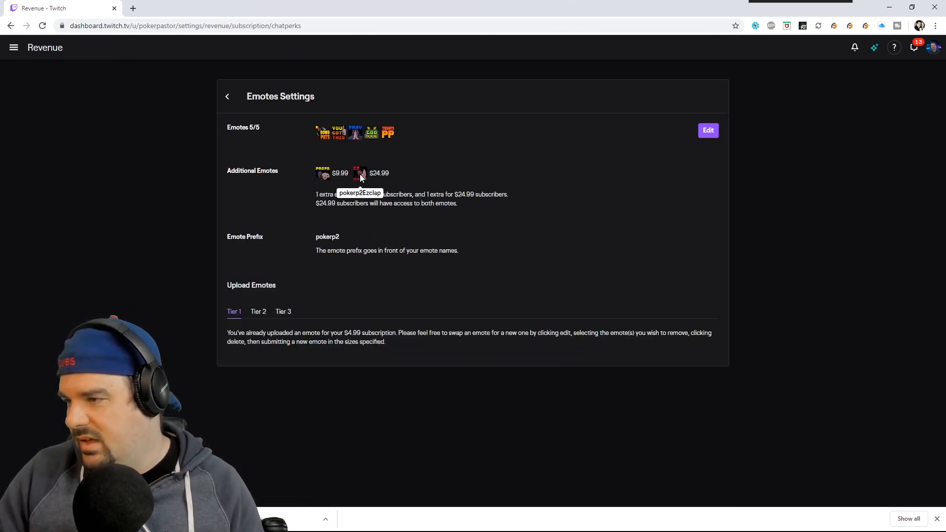
# Delete the Props emote from the $9.99 subscriber emotes and select Tier 2 for uploading emotes
pyautogui.click(708, 131)
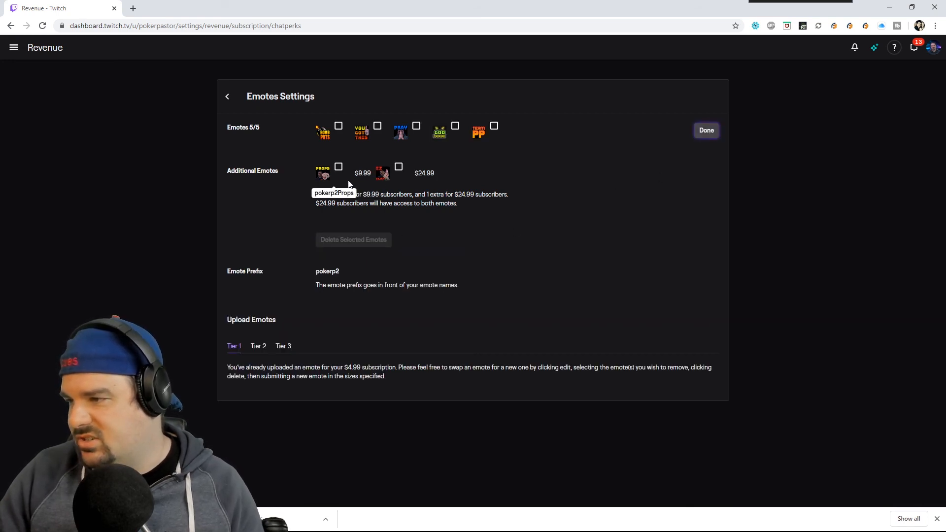
pyautogui.click(338, 167)
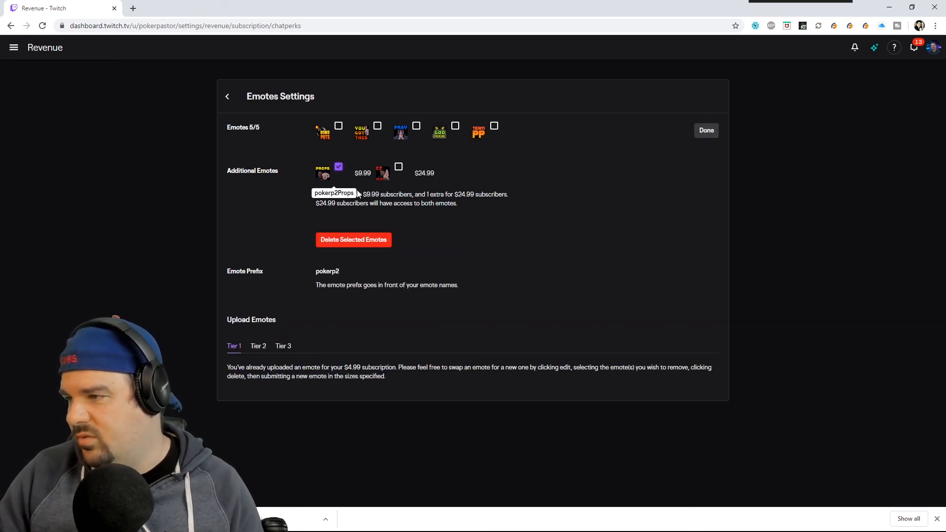
pyautogui.click(277, 350)
pyautogui.click(258, 347)
pyautogui.click(349, 242)
# Upload king112.png, king56.png and king28.png to their matching Tier 2 emote sizes and set the unique code to king
pyautogui.scroll(-3, 476, 298)
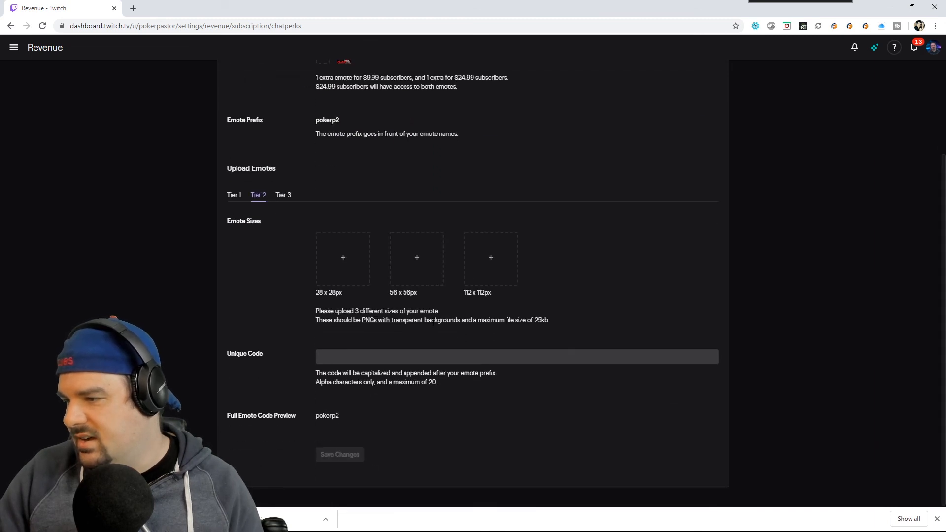
pyautogui.click(492, 258)
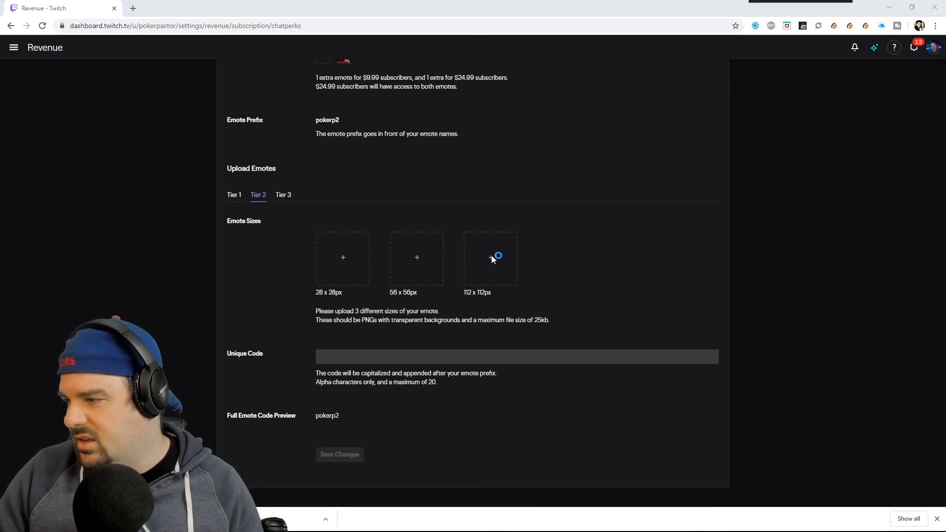
pyautogui.scroll(5, 40, 139)
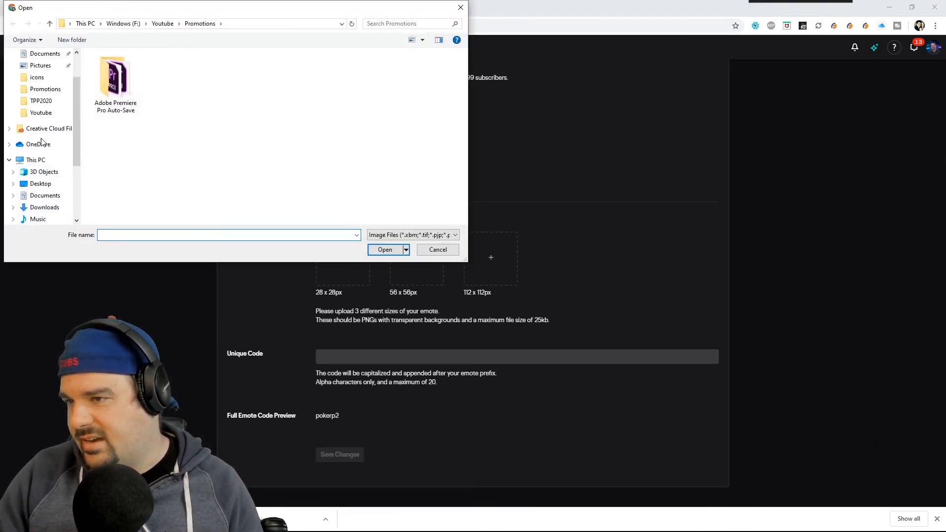
pyautogui.click(36, 120)
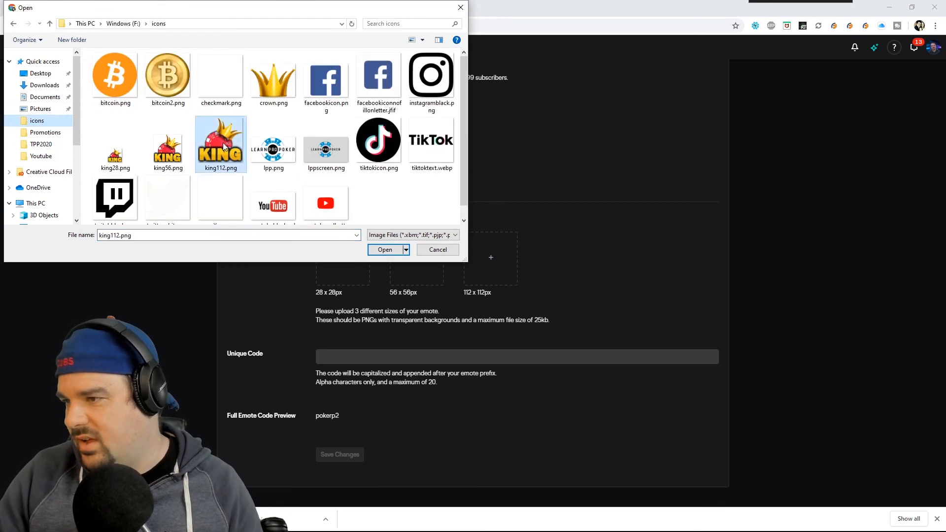
pyautogui.doubleClick(223, 143)
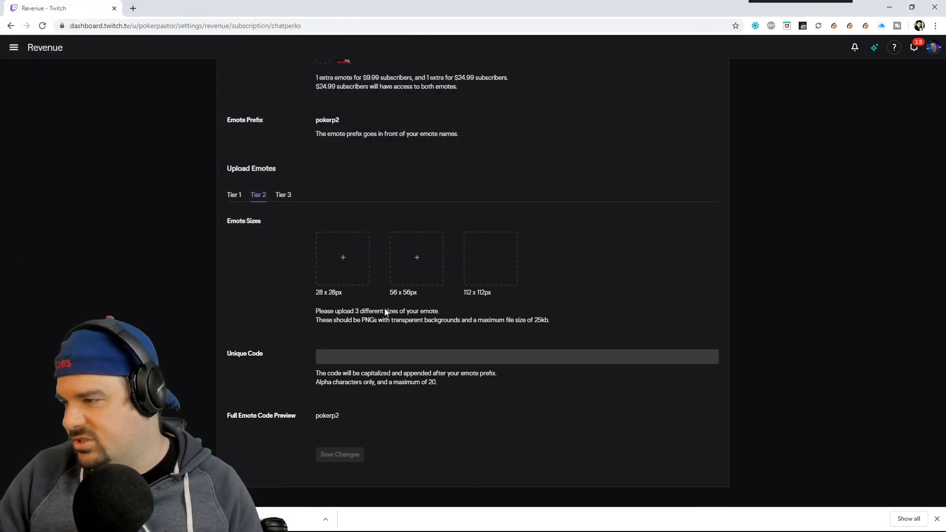
pyautogui.click(417, 257)
pyautogui.doubleClick(168, 148)
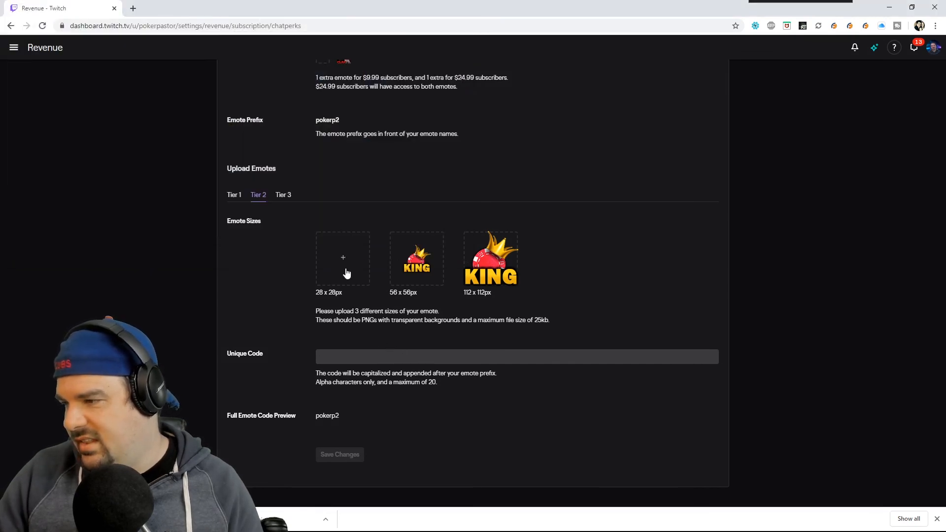
pyautogui.click(343, 257)
pyautogui.doubleClick(114, 145)
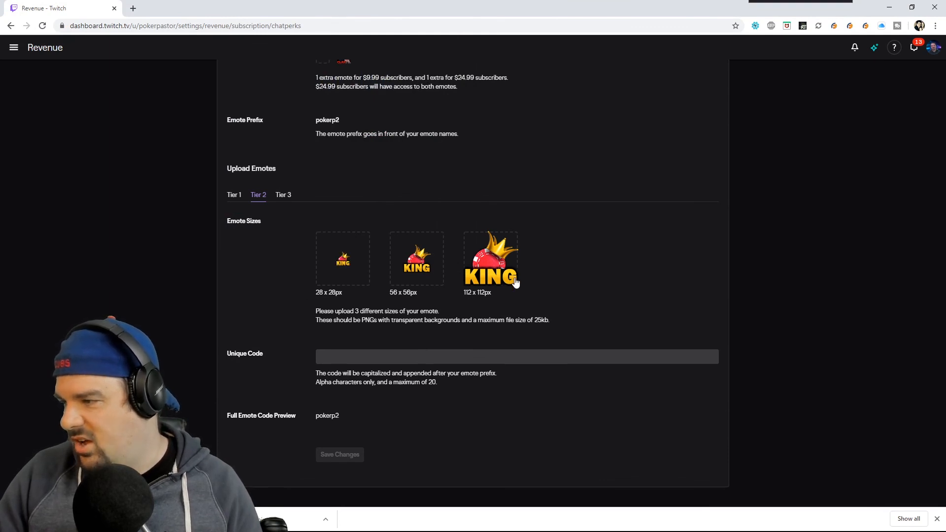
pyautogui.click(350, 356)
pyautogui.write('king')
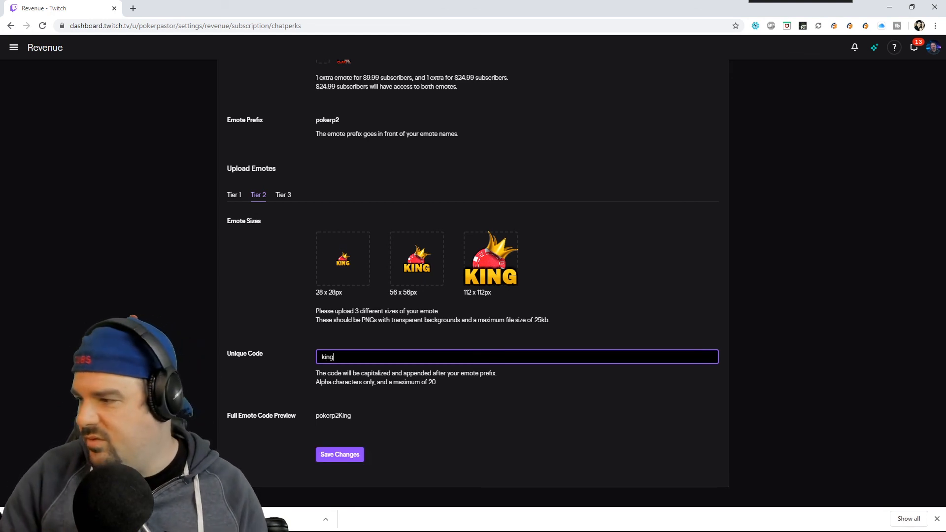